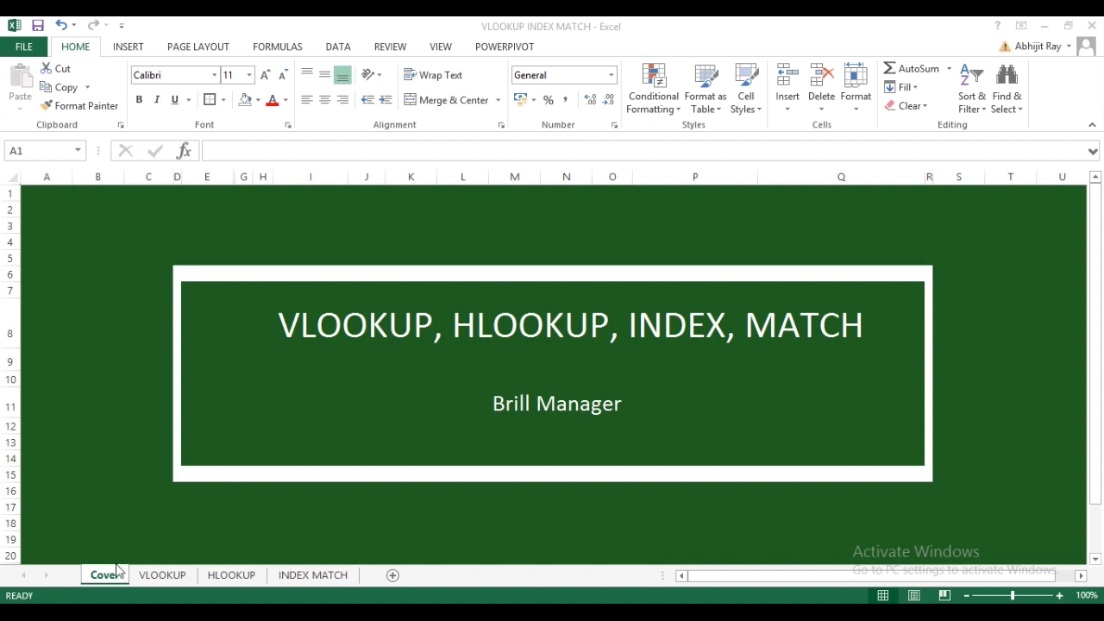
- Open the VLOOKUP sheet and examine the product codes and the XT-7293 row from product to unit price
left_click(159, 576)
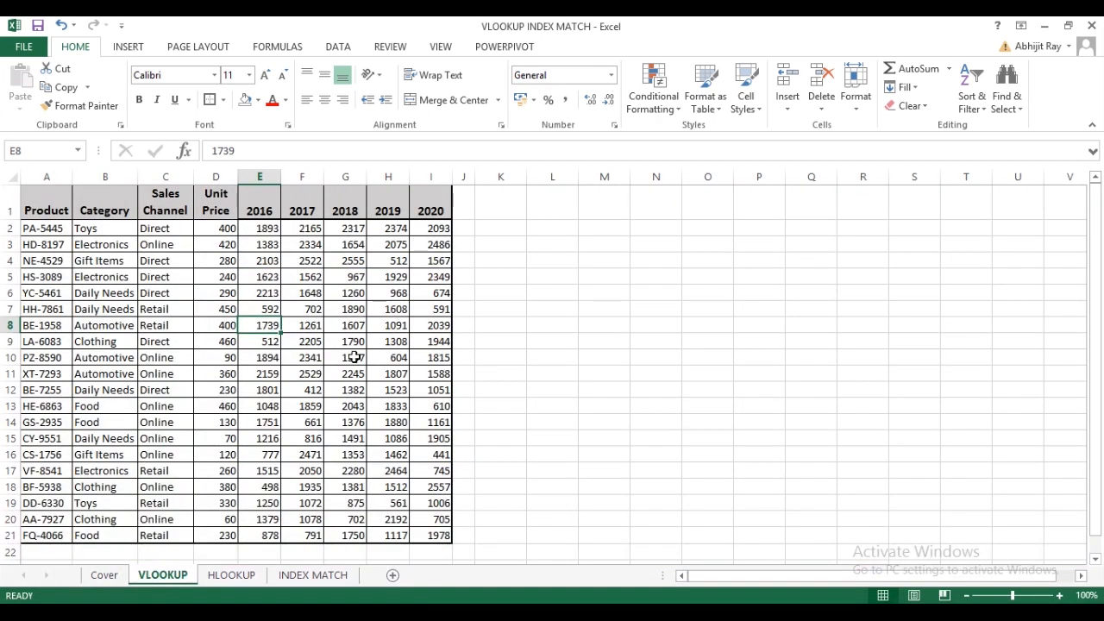
left_click(506, 275)
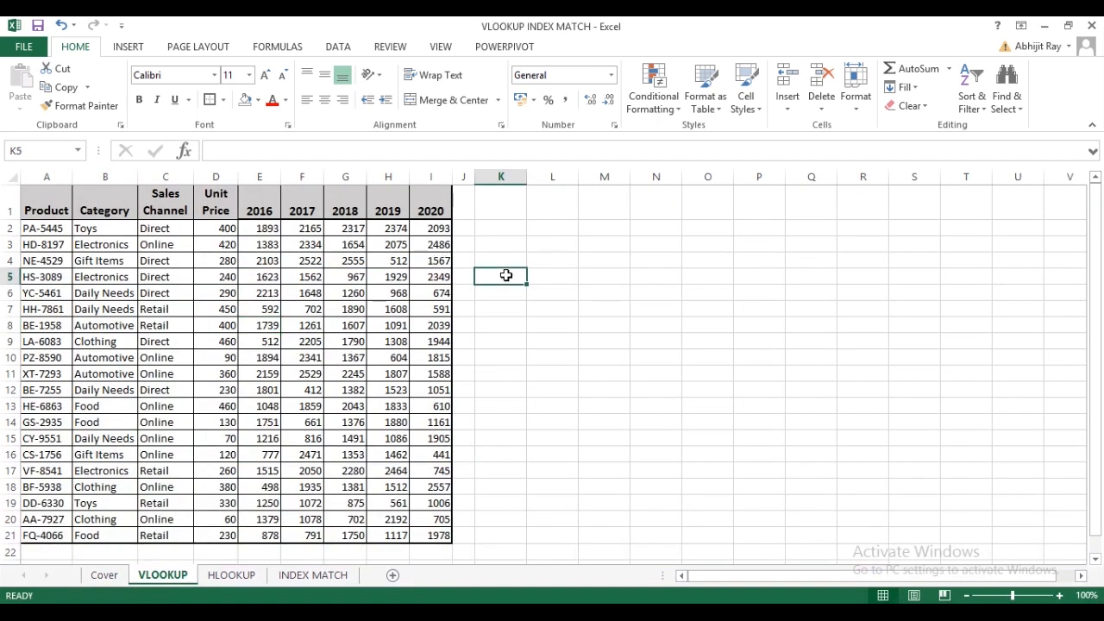
left_click_drag(40, 231, 64, 539)
left_click(43, 376)
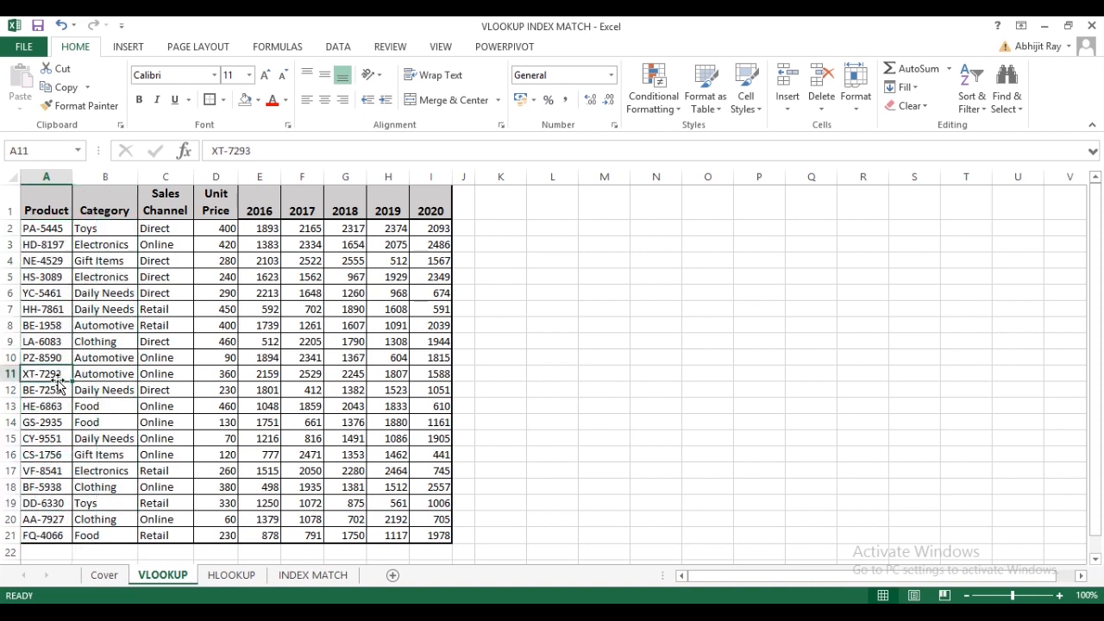
left_click_drag(49, 374, 231, 381)
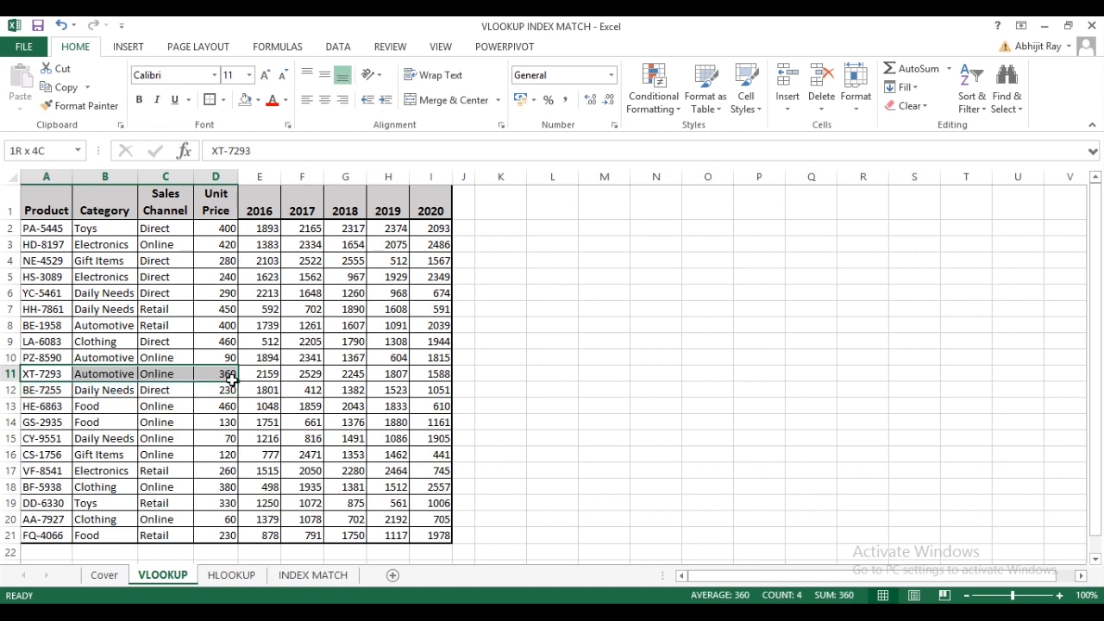
- Start a VLOOKUP formula in cell K3 with "BE-1958" as the lookup value
left_click(483, 243)
type("=")
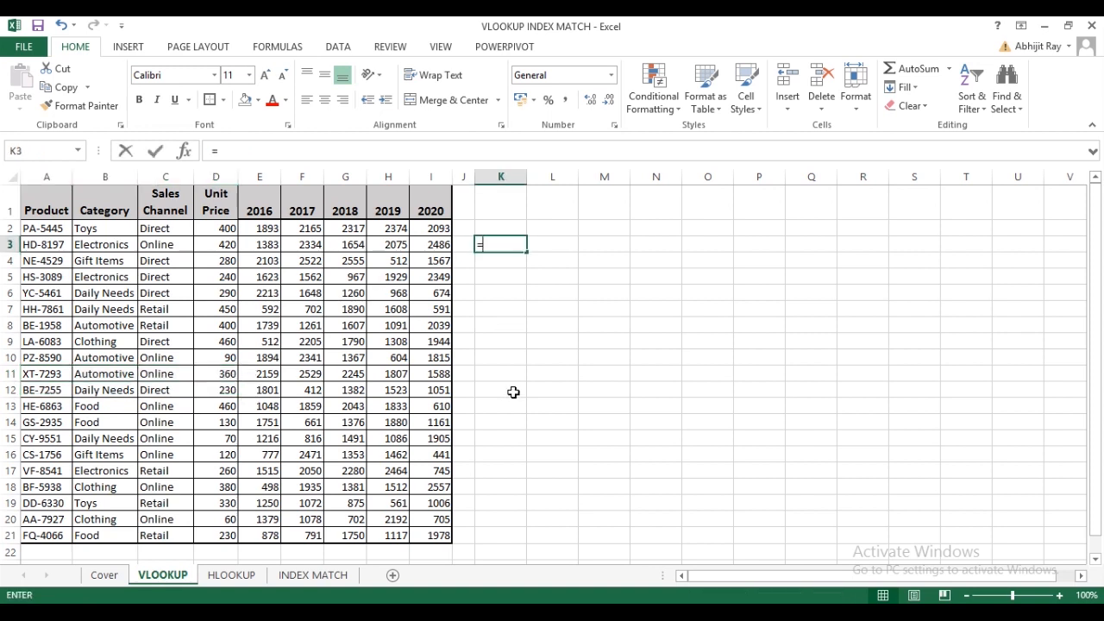
type("vl")
key("Tab")
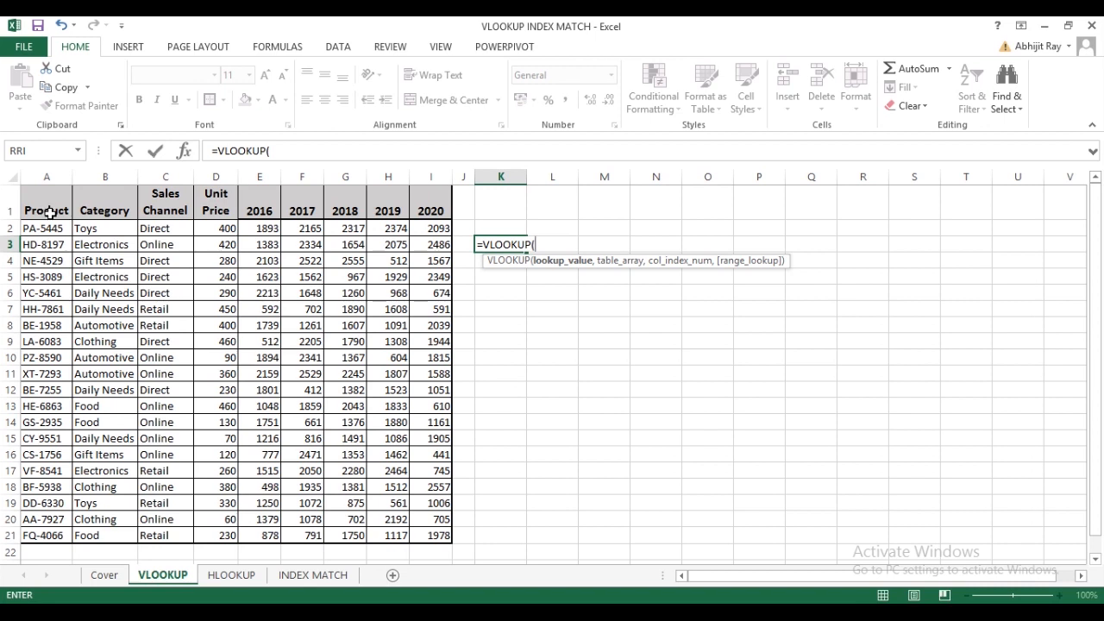
type("\"BE-1958")
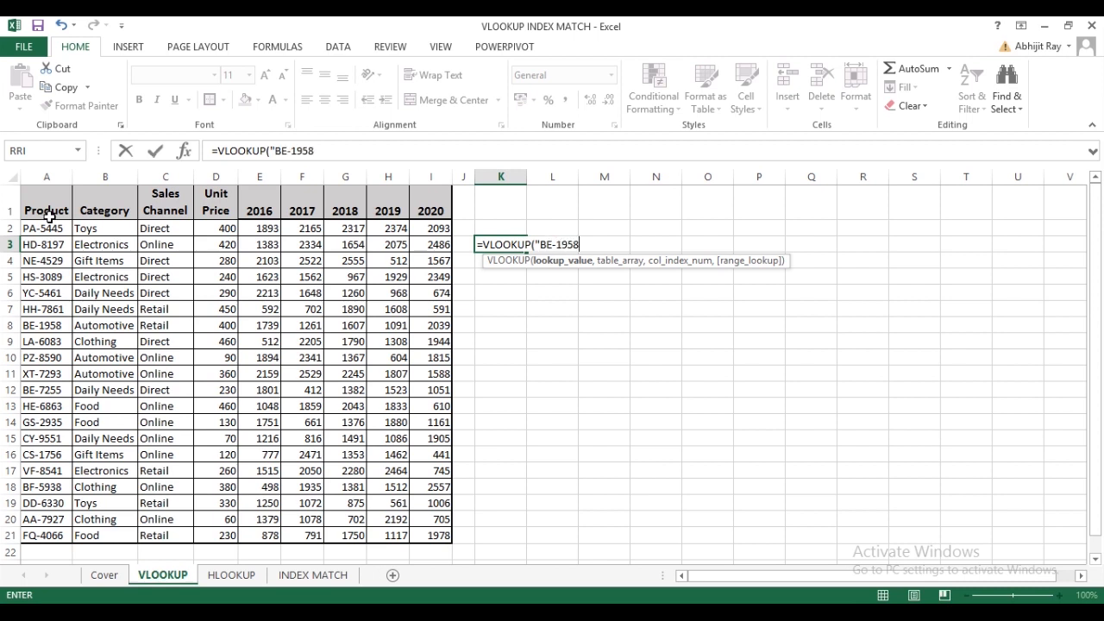
type("\",")
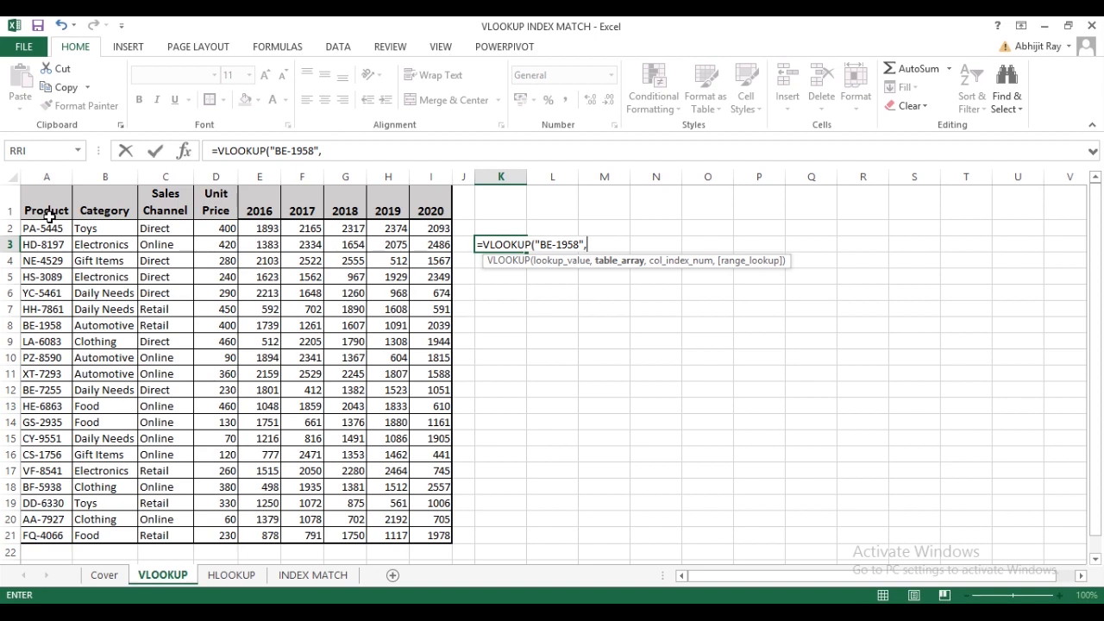
- Complete the VLOOKUP with table array A2:I21, column index 4 and FALSE for an exact match, and enter it
left_click_drag(33, 221, 429, 534)
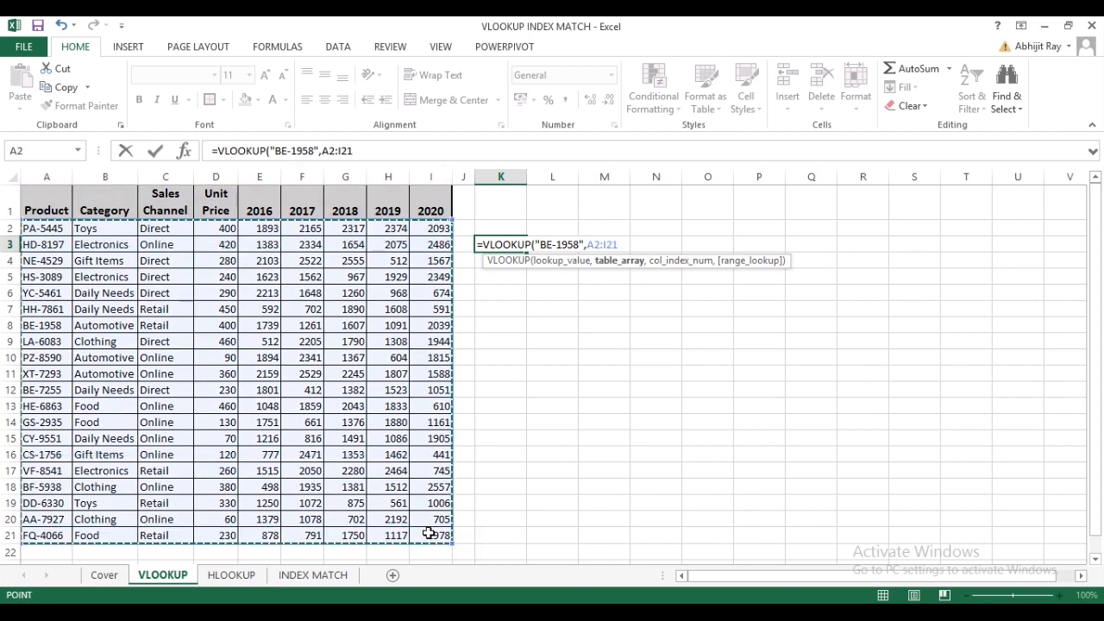
type(",4")
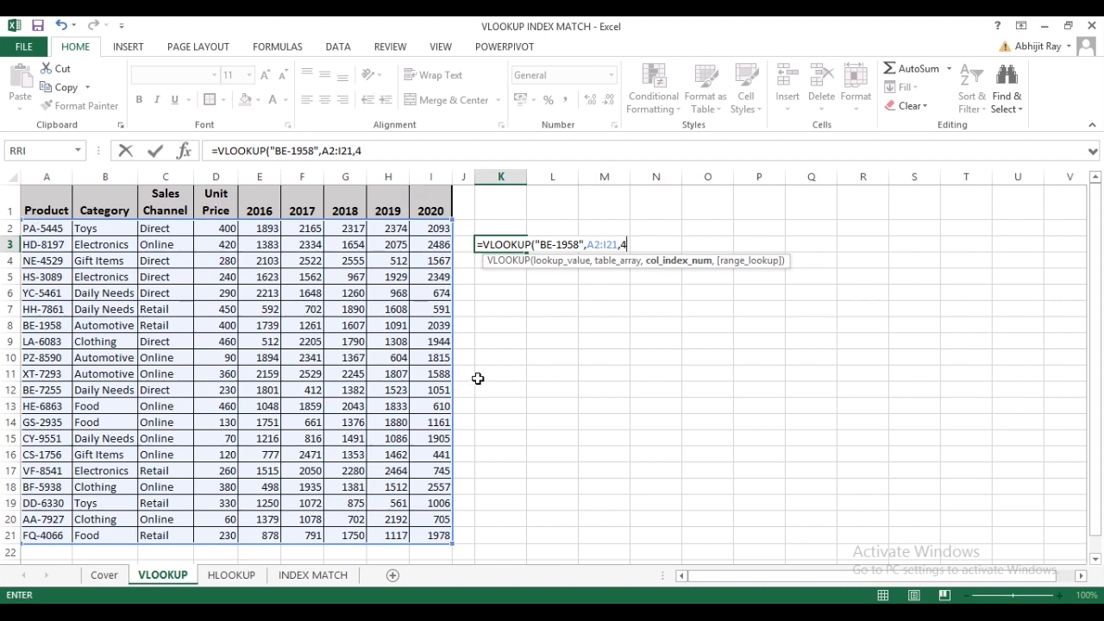
type(",")
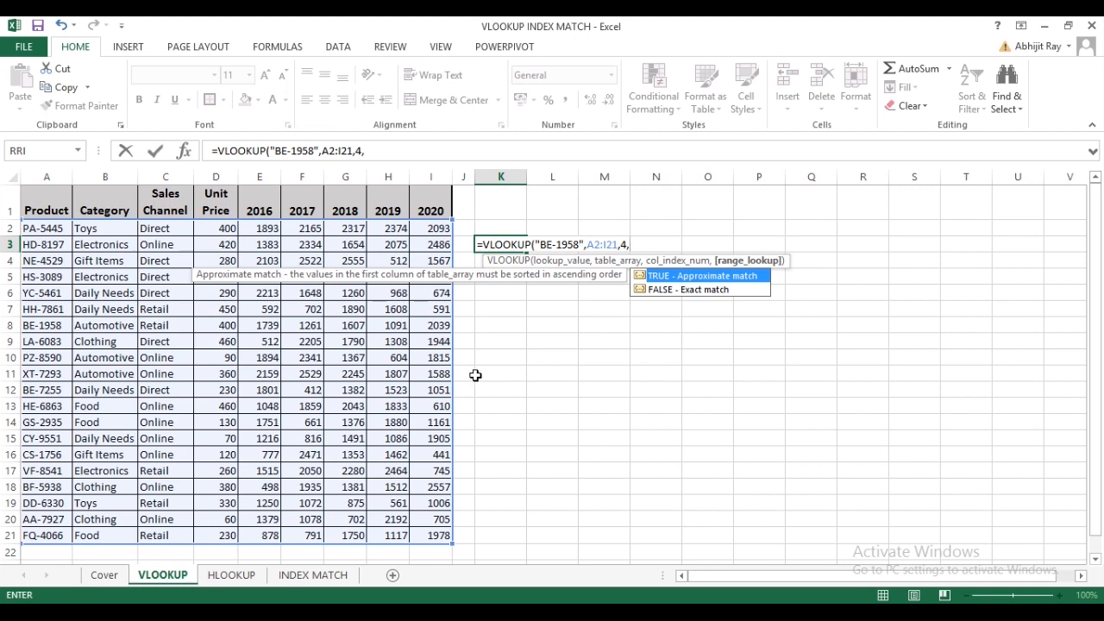
key("Down")
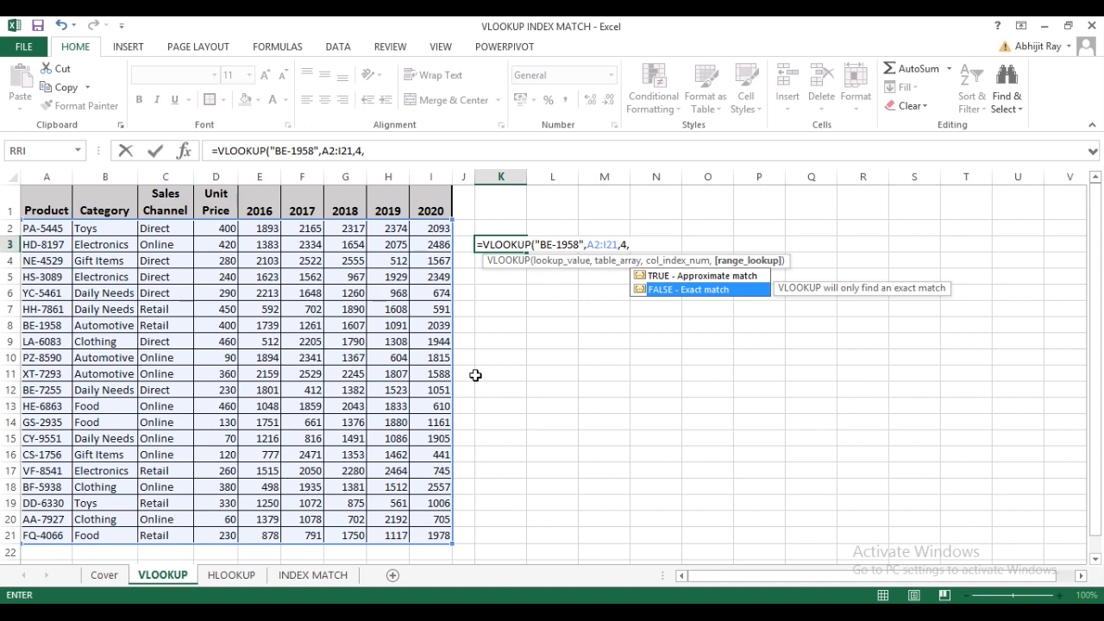
key("Tab")
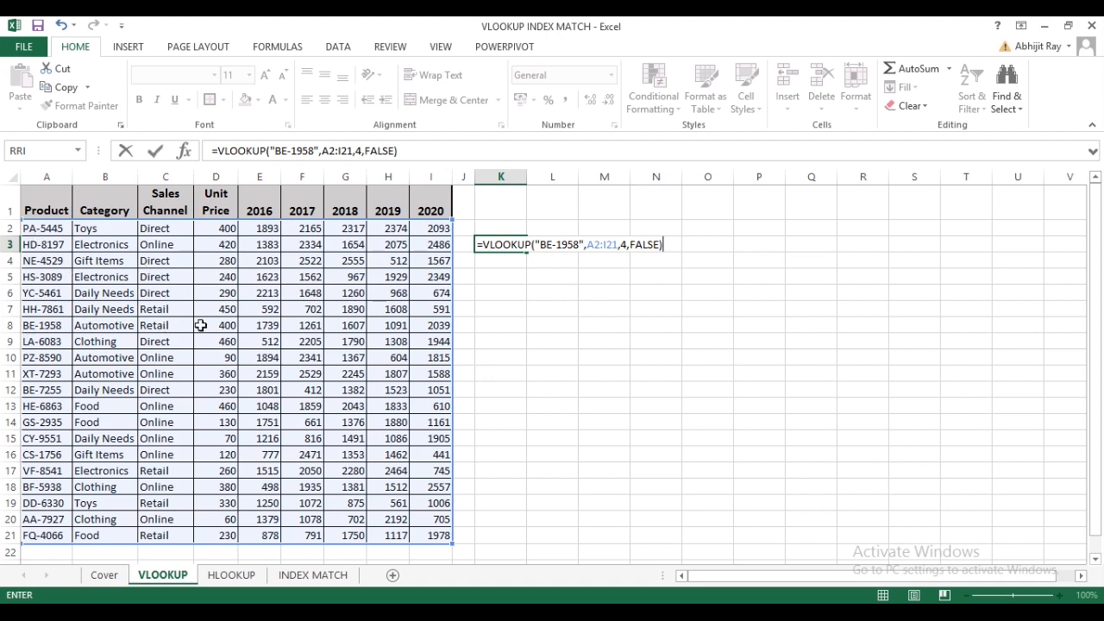
key("Return")
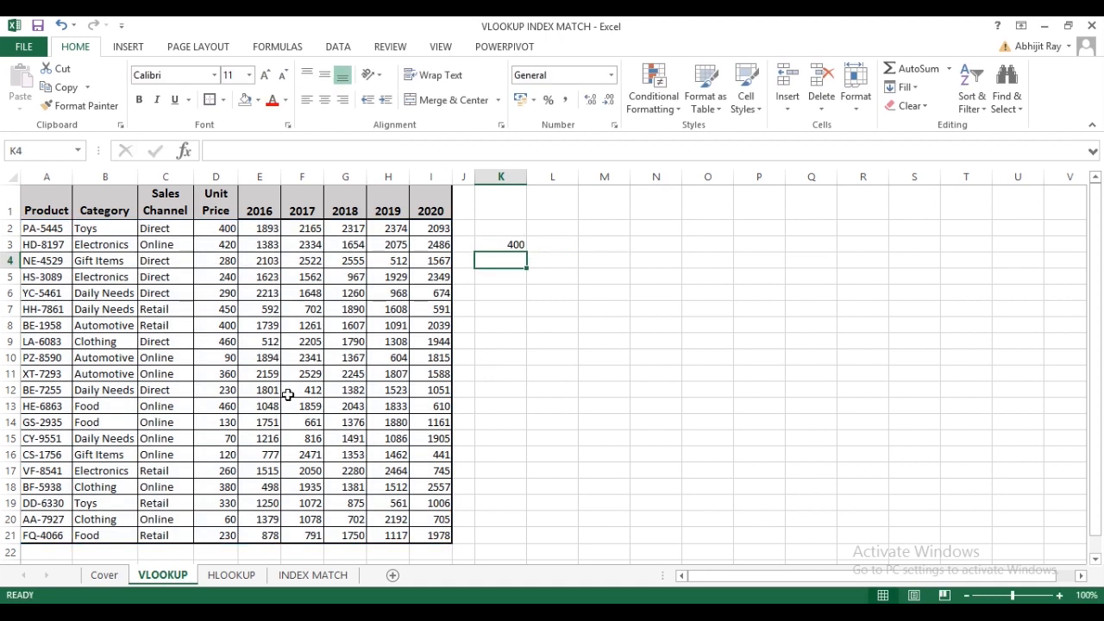
- Review the VLOOKUP formula in K3 and the product codes in A2:A21 that it searches
left_click(518, 245)
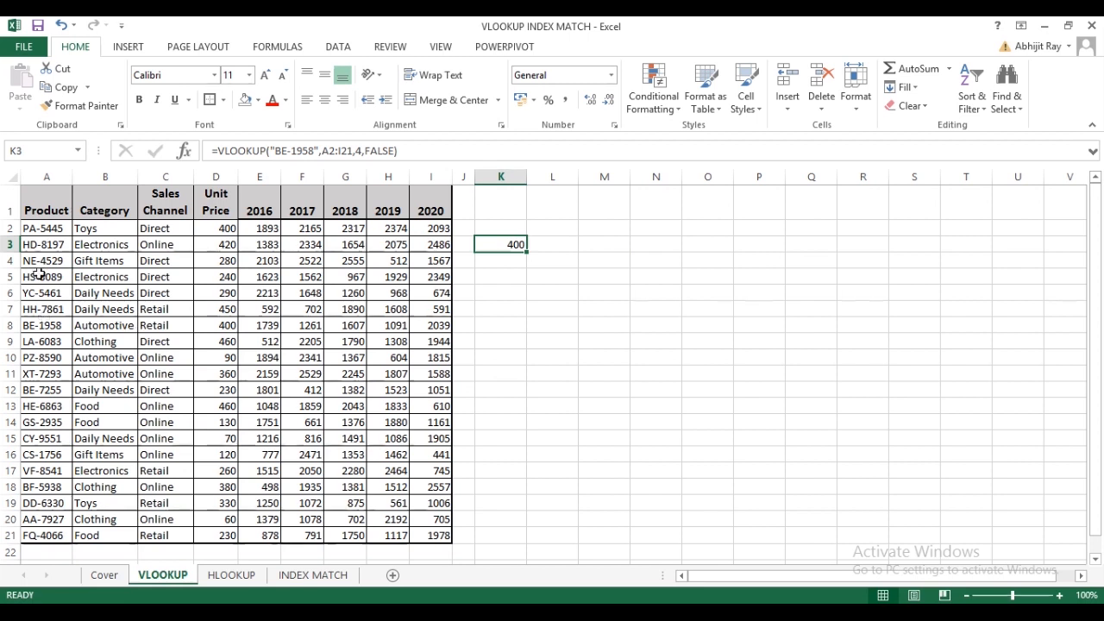
key("Return")
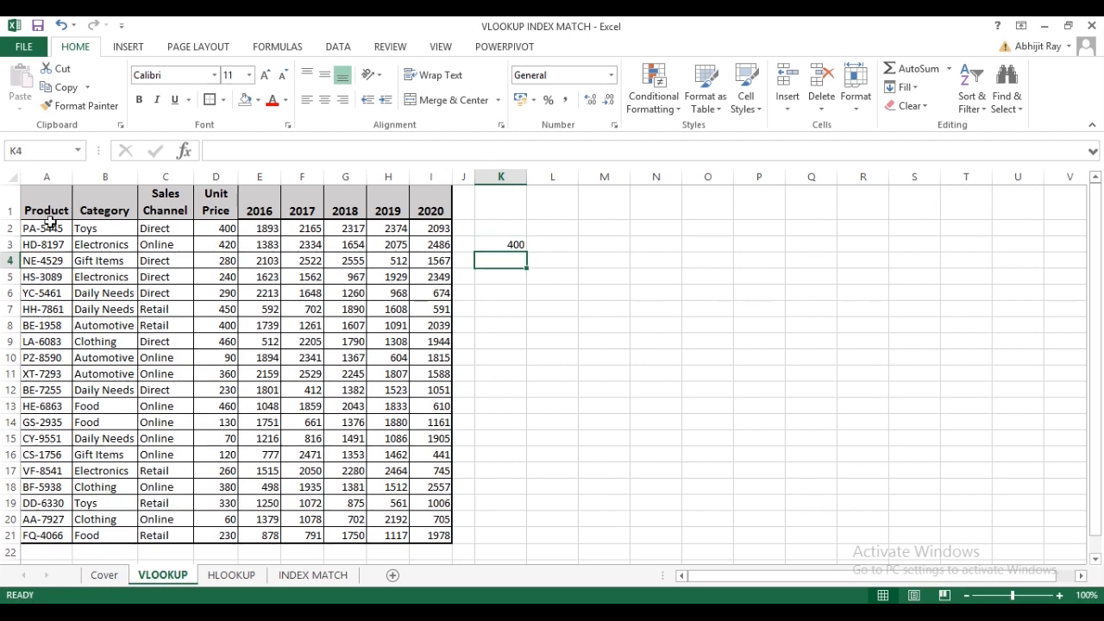
left_click_drag(46, 229, 49, 537)
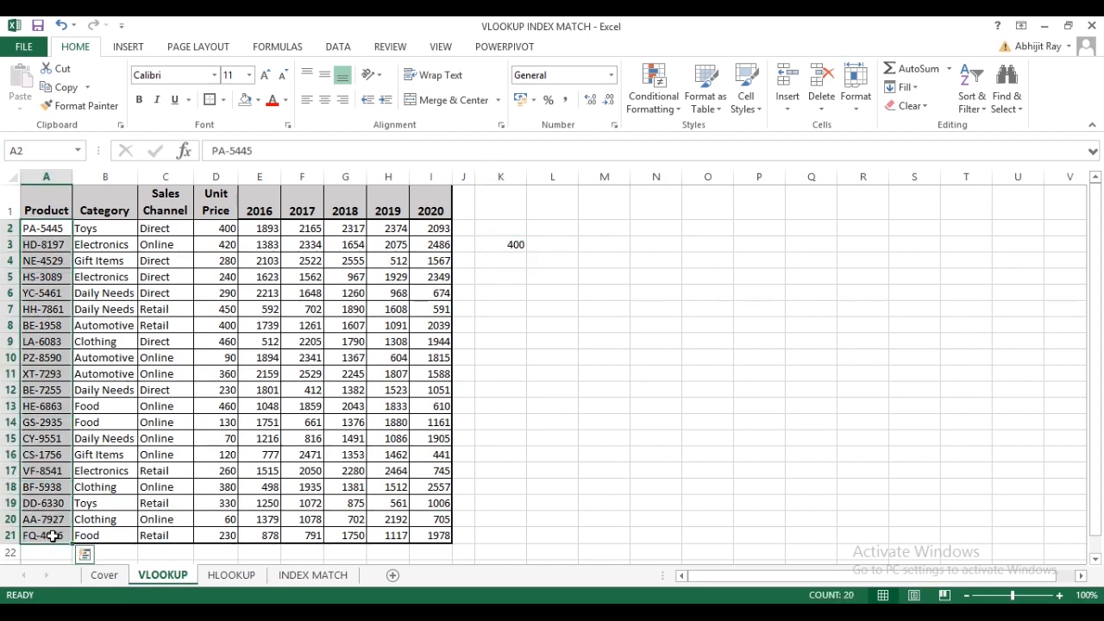
- Open the HLOOKUP sheet and examine the horizontally arranged table and its row of product codes
left_click(231, 574)
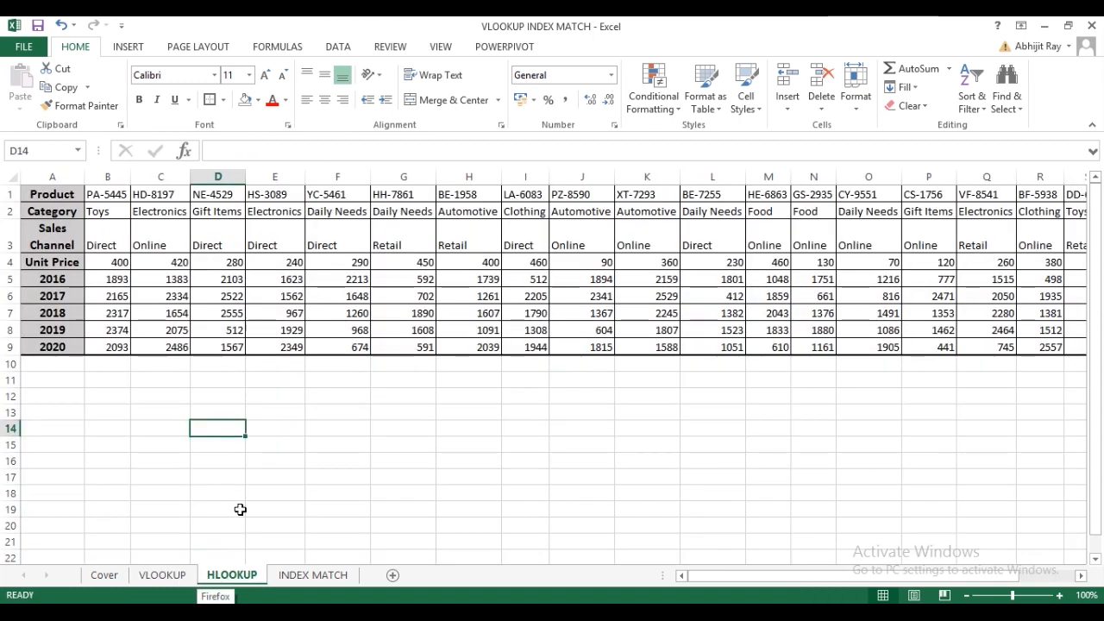
left_click(169, 392)
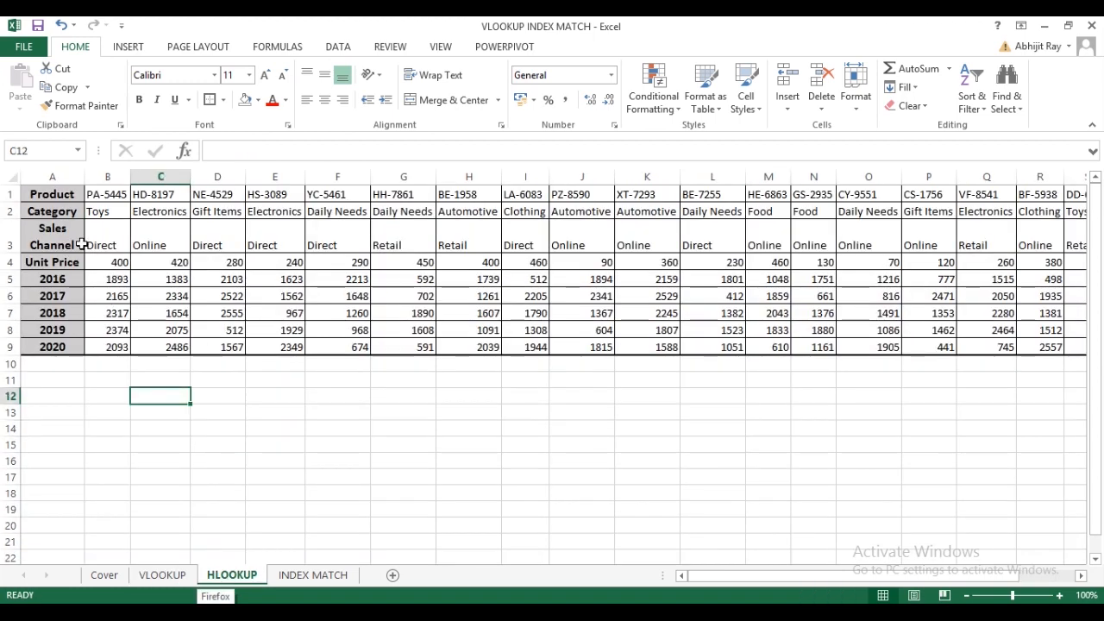
left_click_drag(49, 195, 1010, 342)
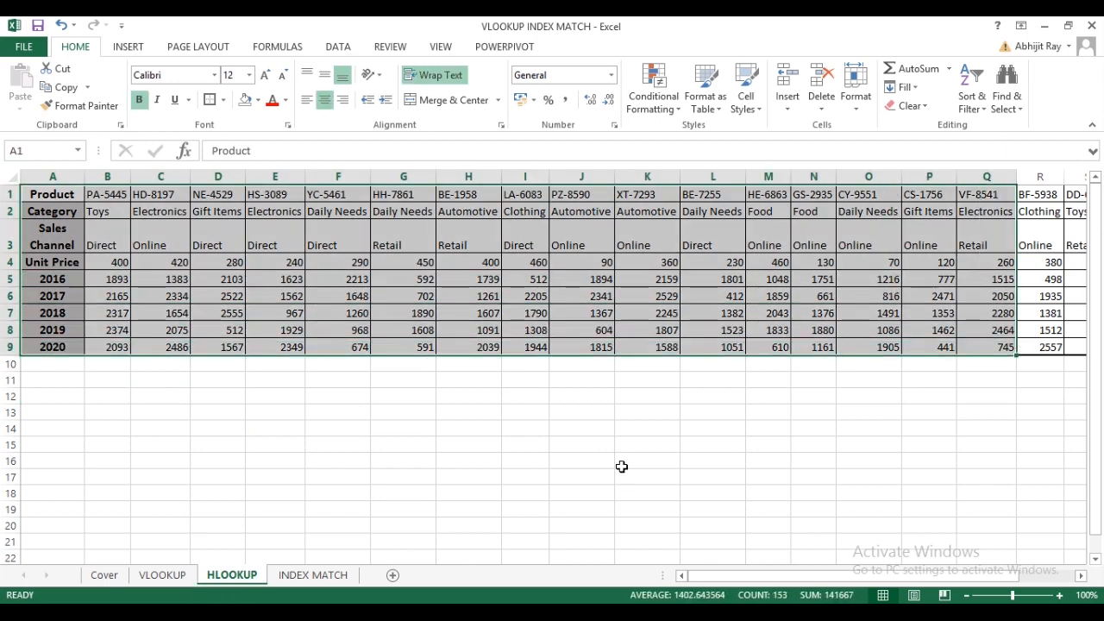
left_click(621, 467)
left_click(164, 382)
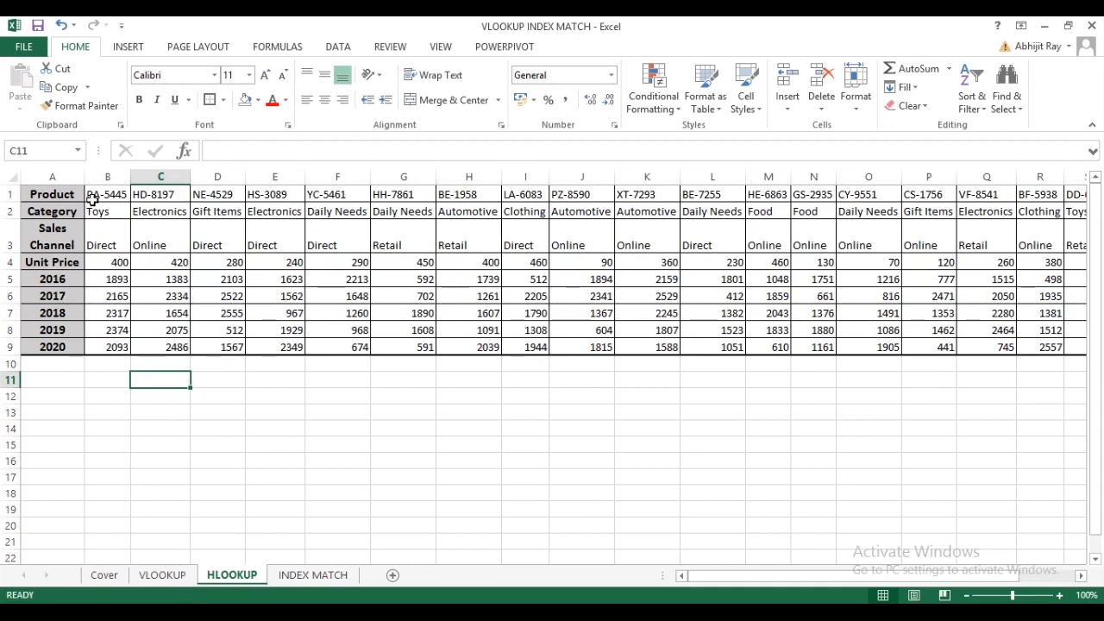
left_click_drag(109, 191, 941, 183)
- Start an HLOOKUP formula in cell C11 with "HS-3089" as the lookup value
left_click(147, 376)
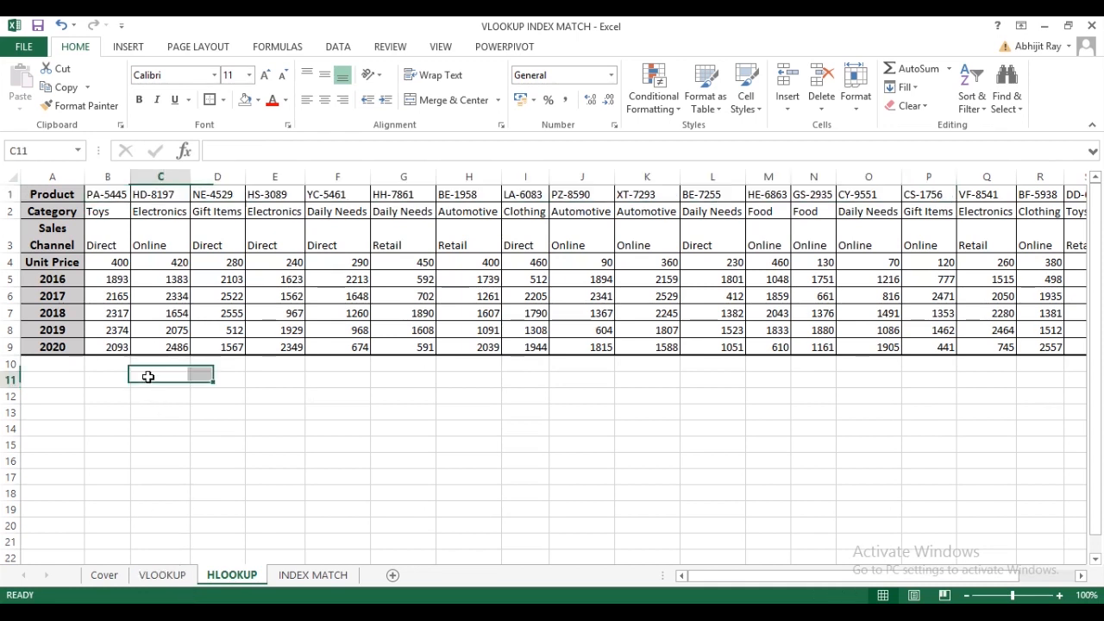
type("=hll")
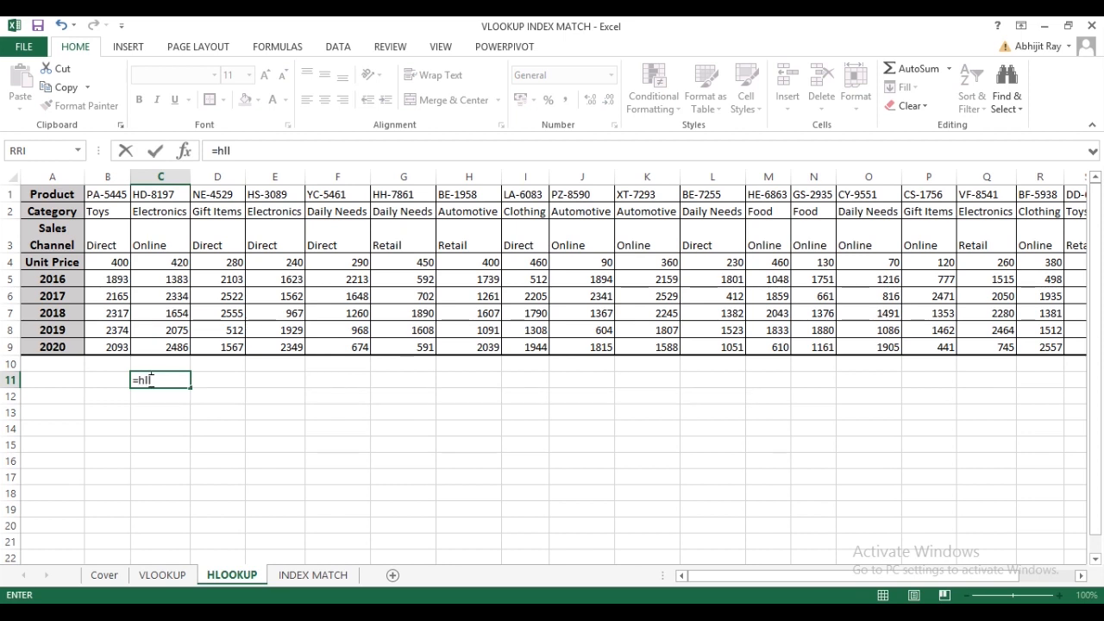
key("BackSpace")
key("Tab")
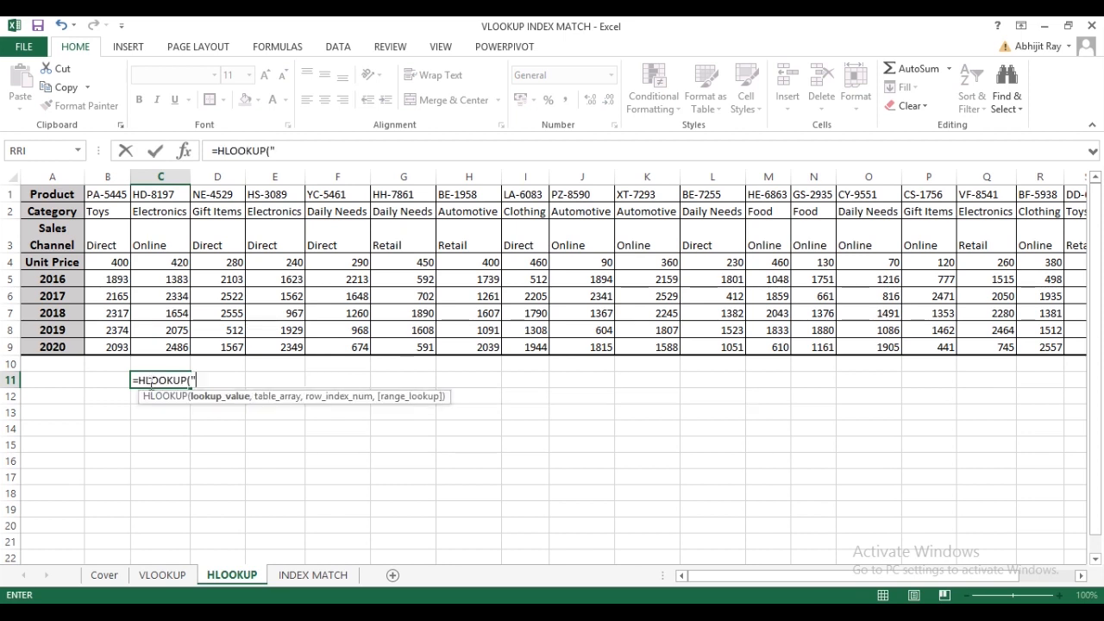
type("\"HS-")
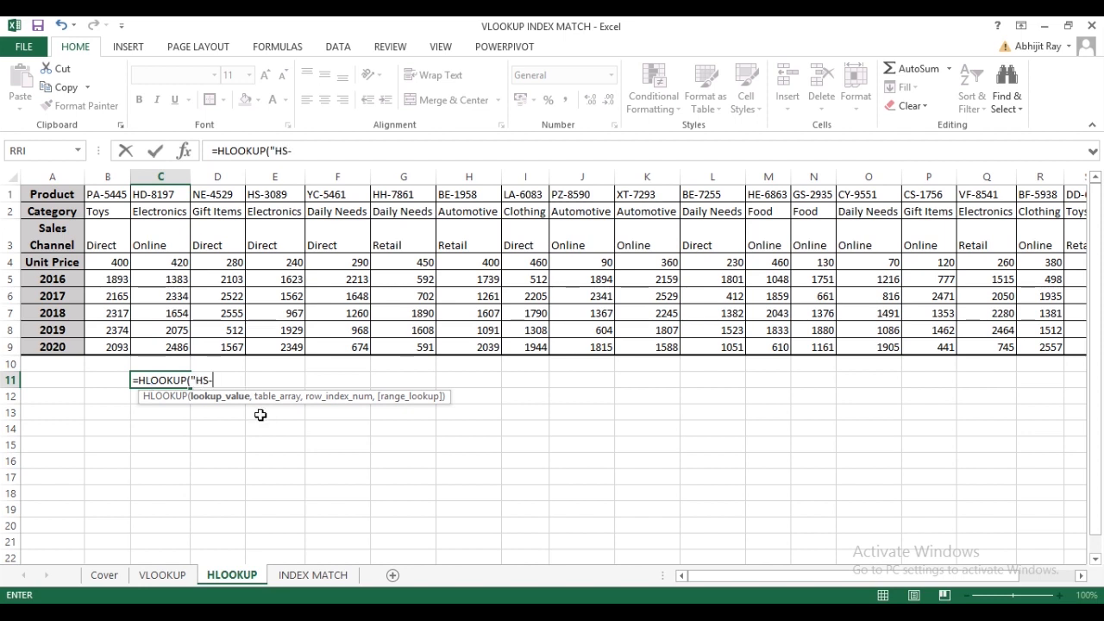
type("3089\",")
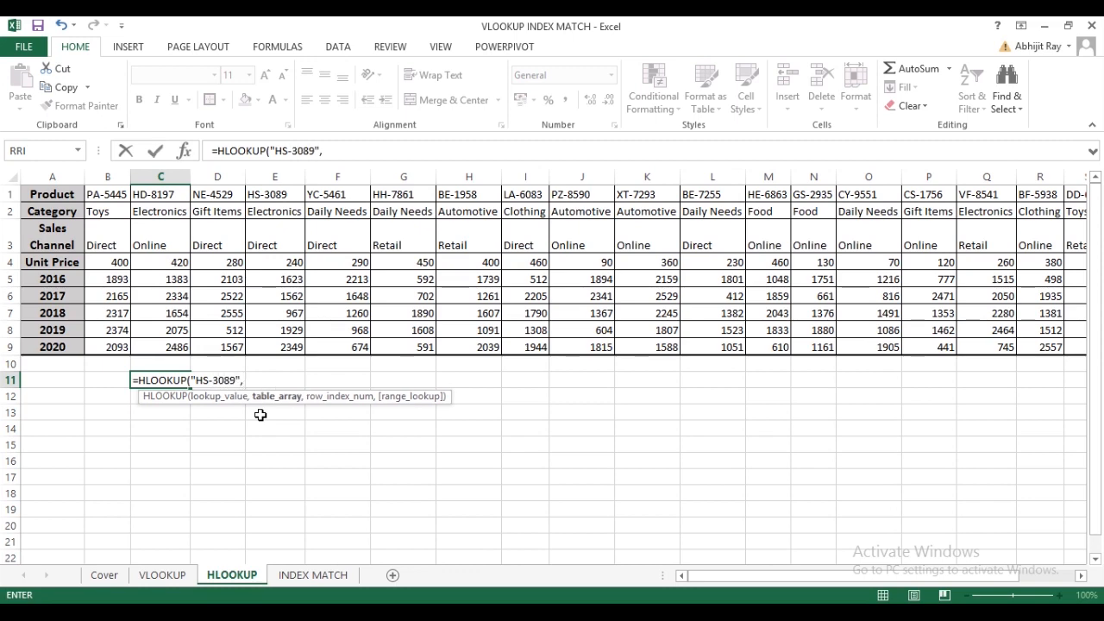
- Set the HLOOKUP table array to B1:U9, covering all product columns without the row labels
left_click(114, 197)
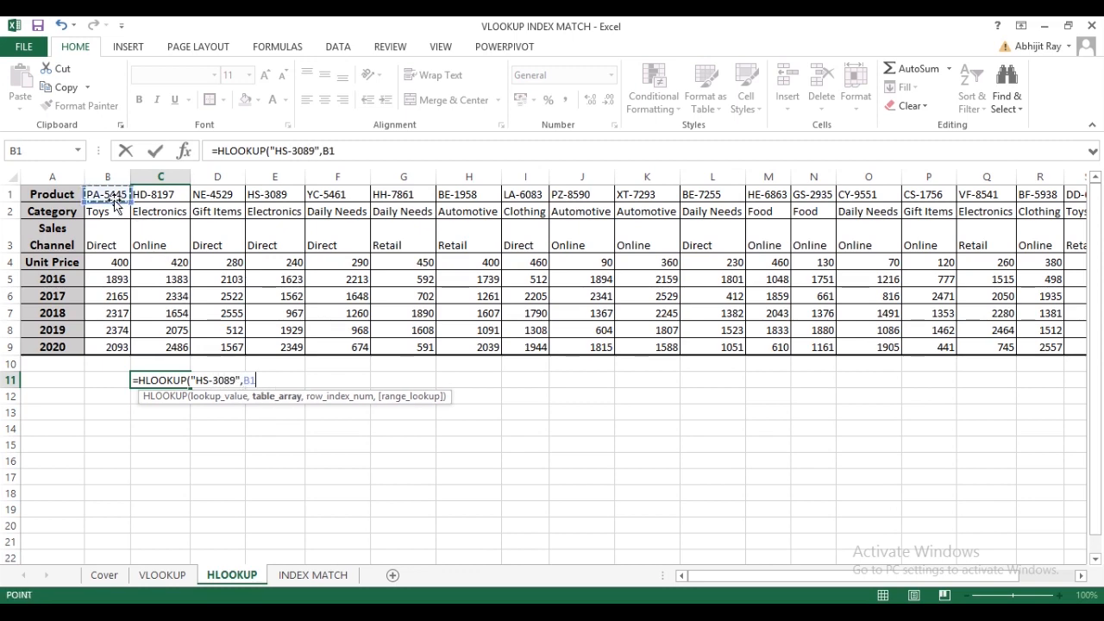
key("ctrl+shift+Down")
key("ctrl+shift+Right")
type(",")
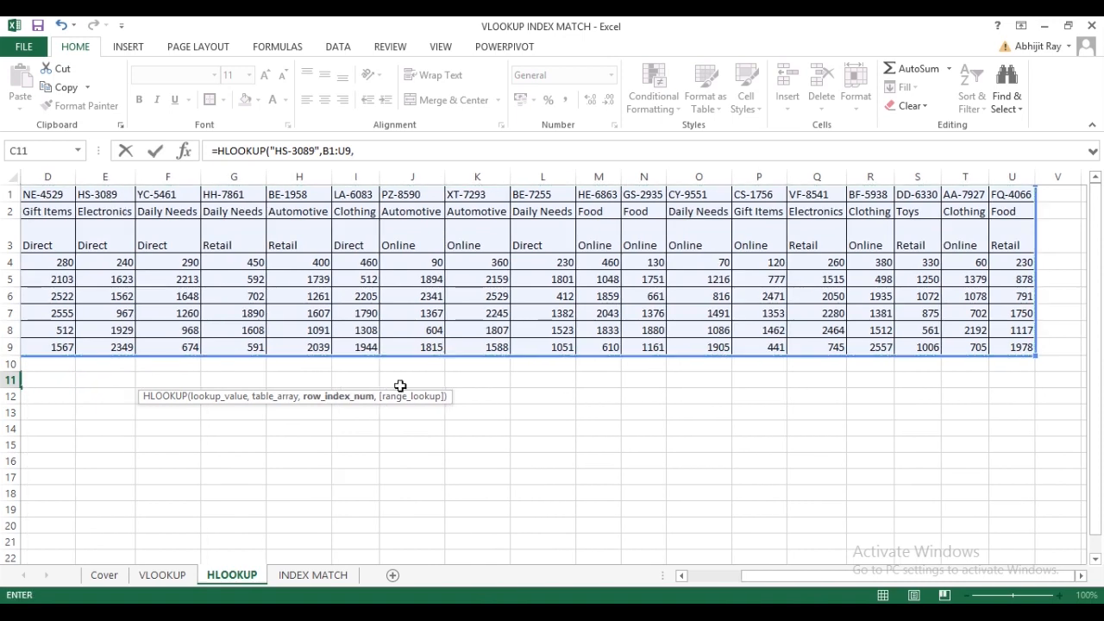
left_click(716, 576)
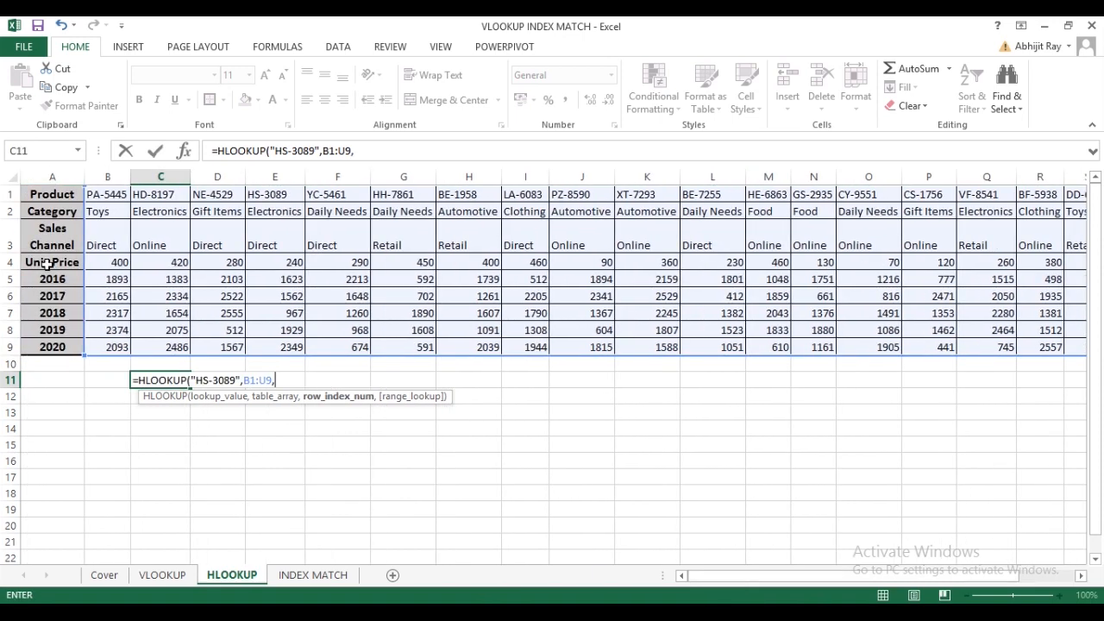
- Finish the HLOOKUP with row index 3 for the sales channel and FALSE for an exact match, and enter it
type("3,")
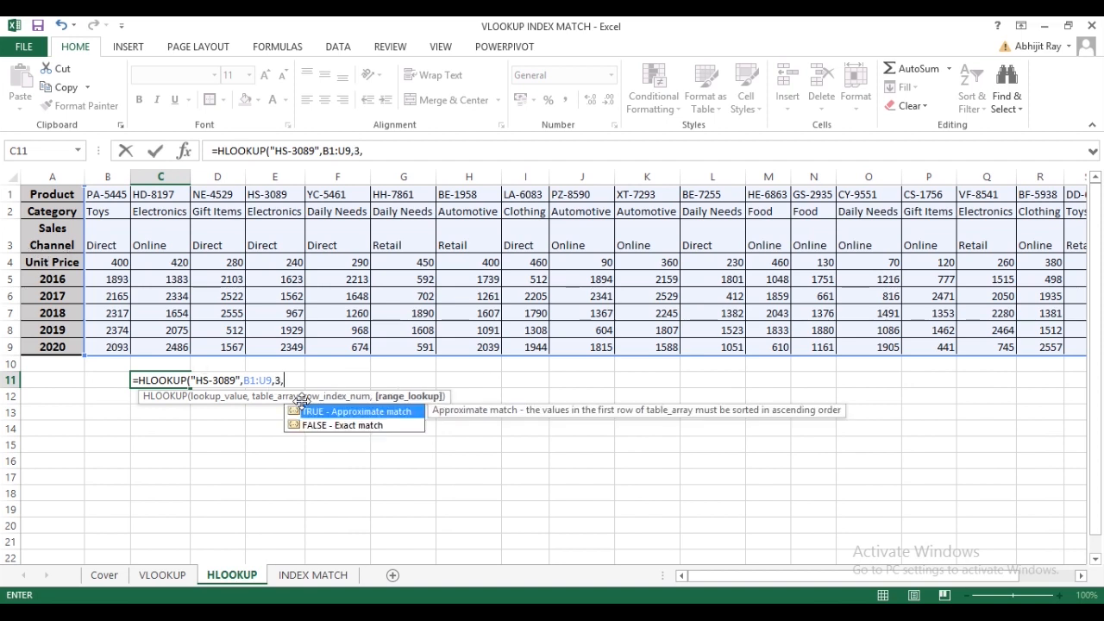
key("Down")
key("Tab")
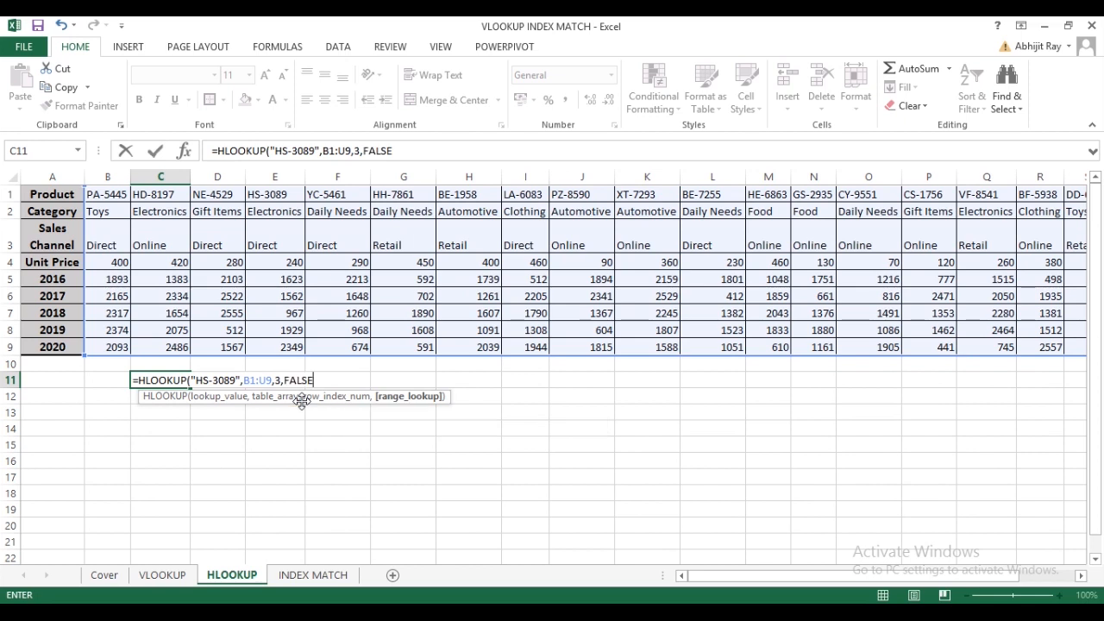
type(")")
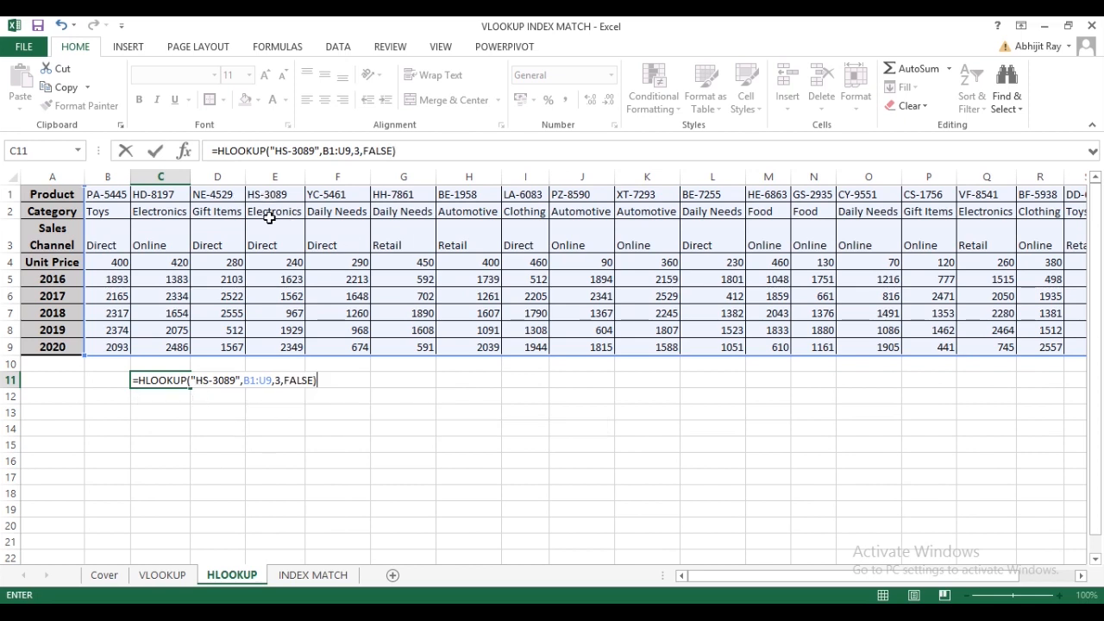
key("Return")
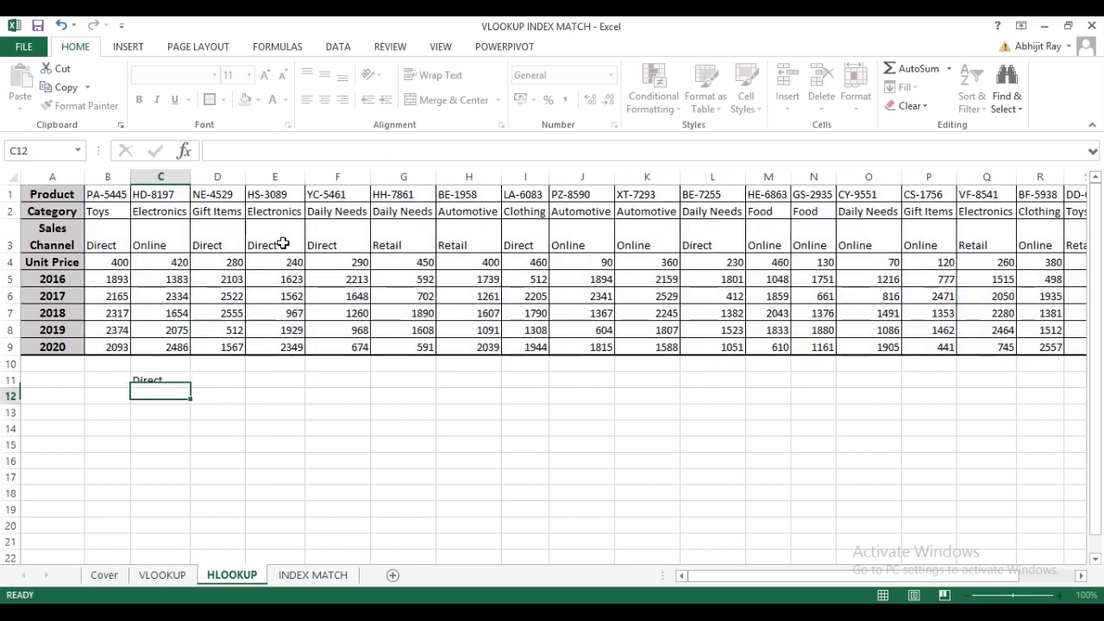
left_click(290, 443)
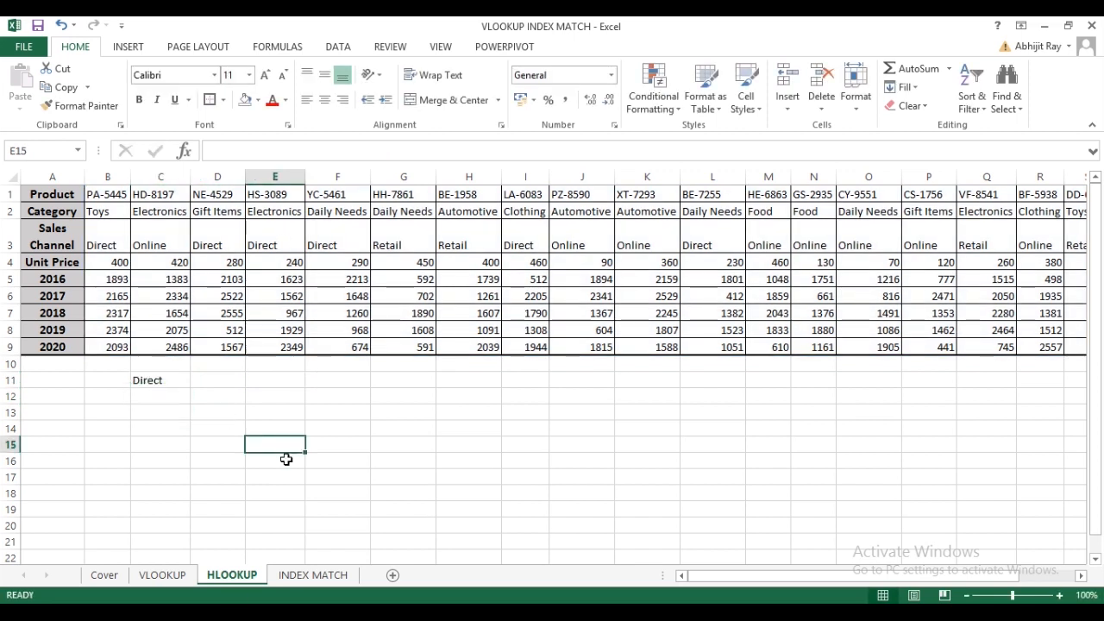
left_click_drag(107, 194, 525, 211)
left_click(600, 330)
left_click(338, 412)
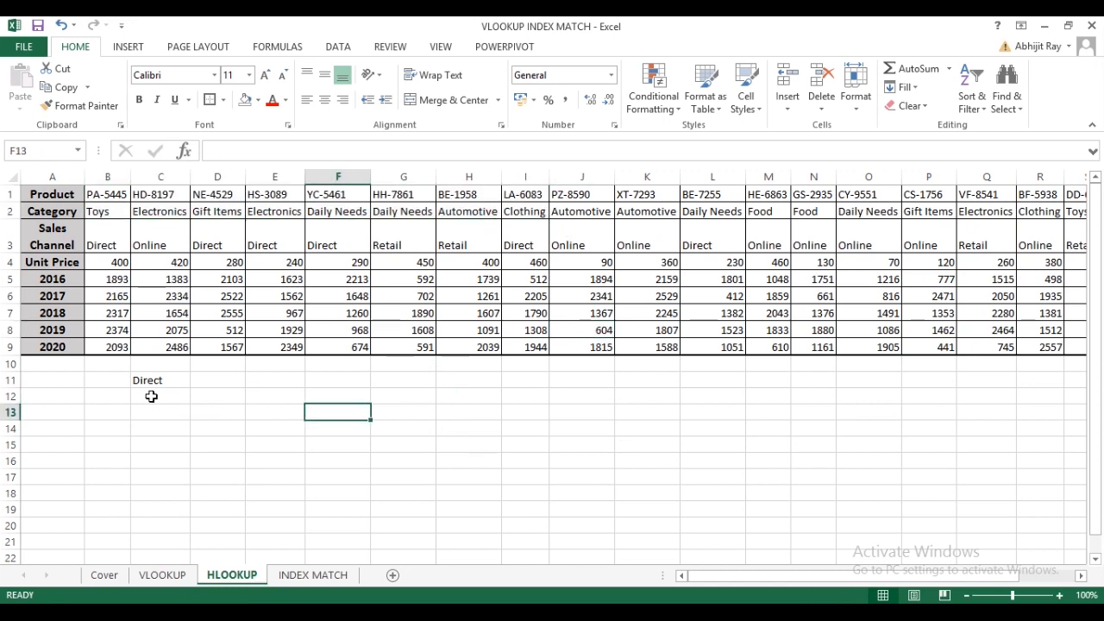
- Compare the VLOOKUP and HLOOKUP sheets, examining the product code column, the product code row, the HLOOKUP formula and the sales channel row
left_click(164, 575)
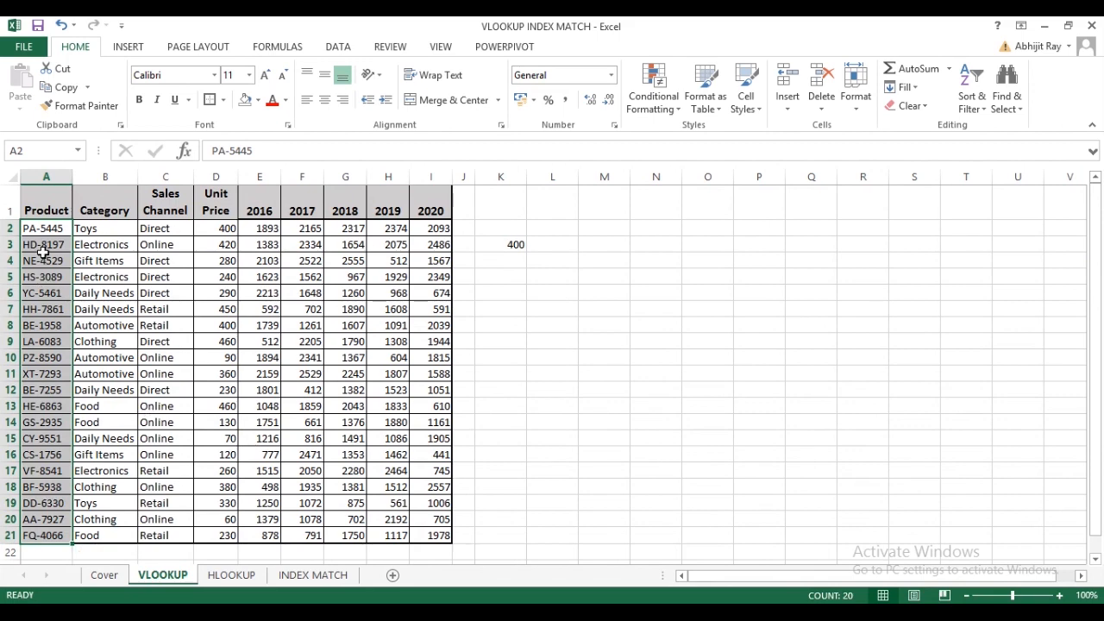
left_click_drag(45, 228, 31, 537)
left_click(207, 580)
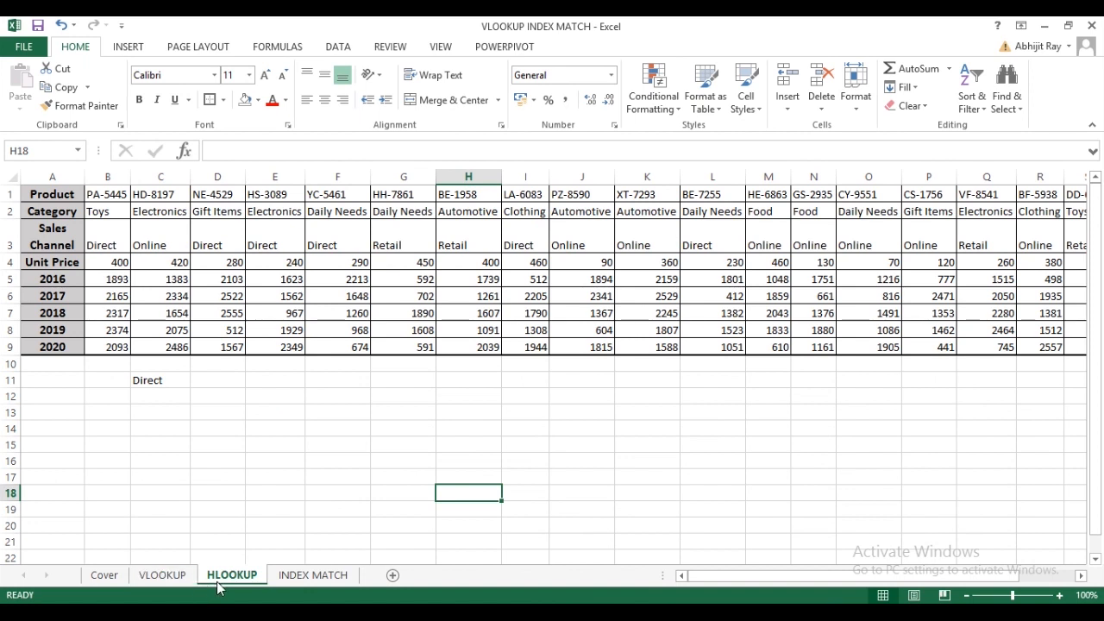
left_click_drag(116, 195, 670, 183)
left_click(151, 379)
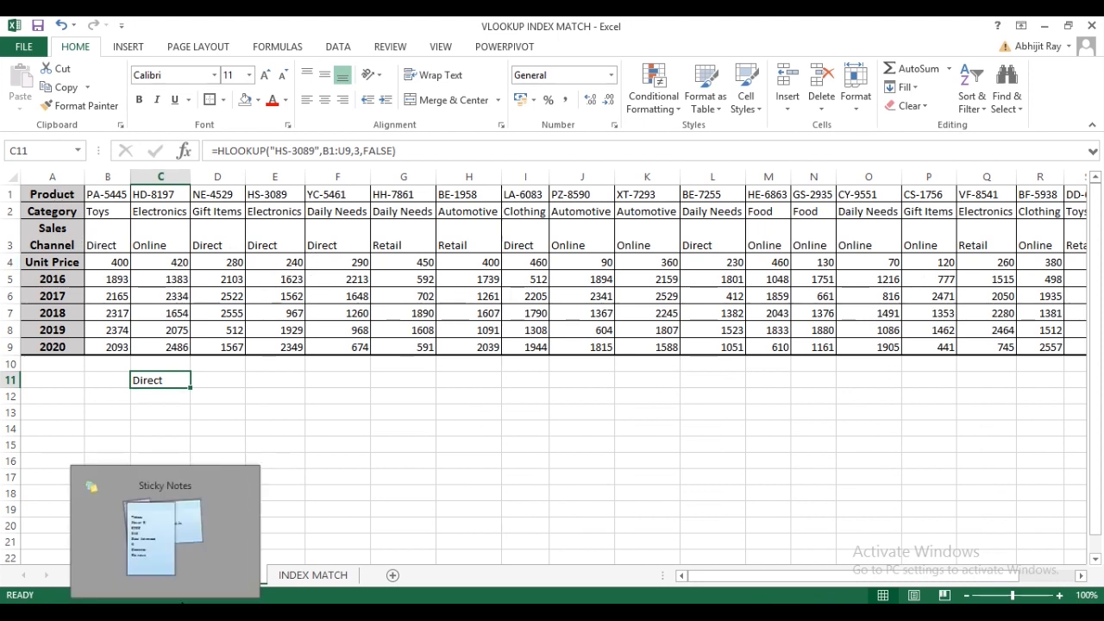
left_click(360, 413)
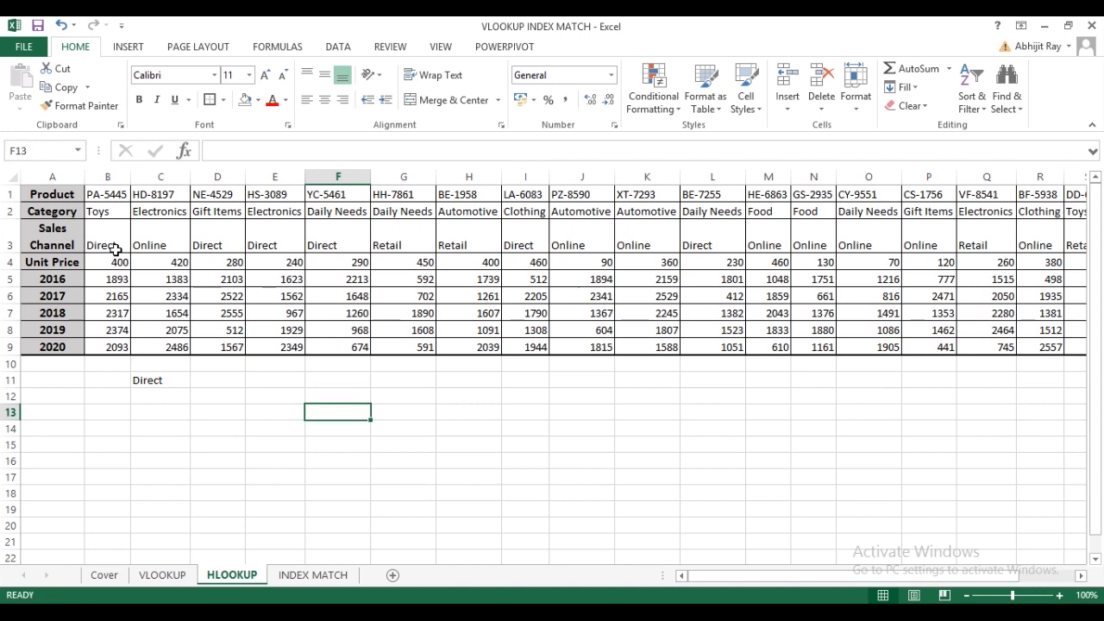
left_click(166, 576)
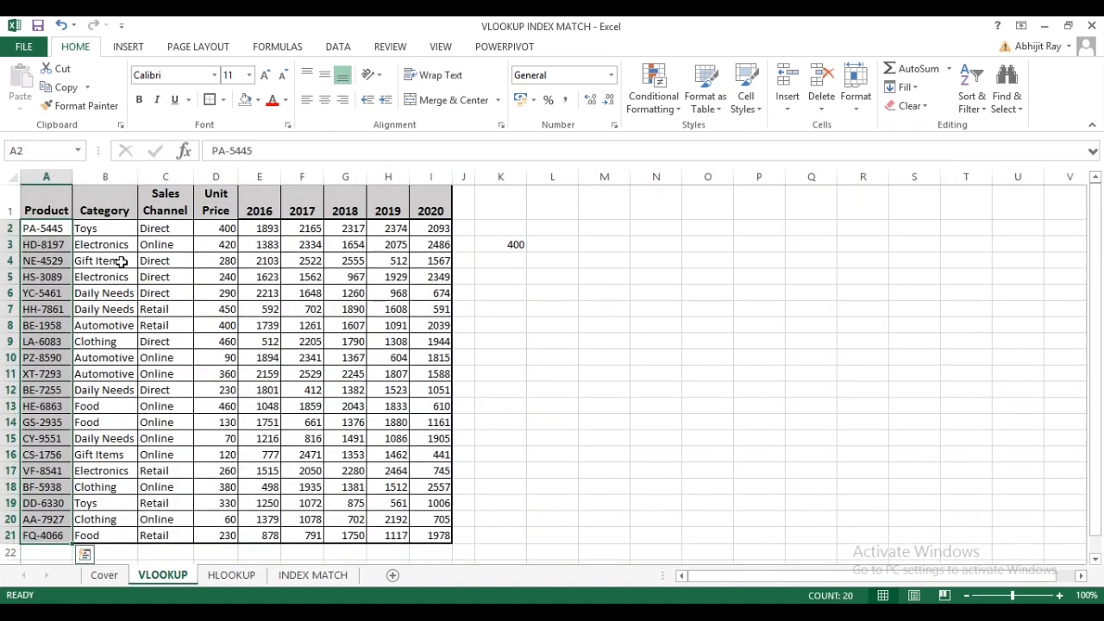
left_click(229, 576)
left_click_drag(100, 246, 276, 245)
left_click(456, 380)
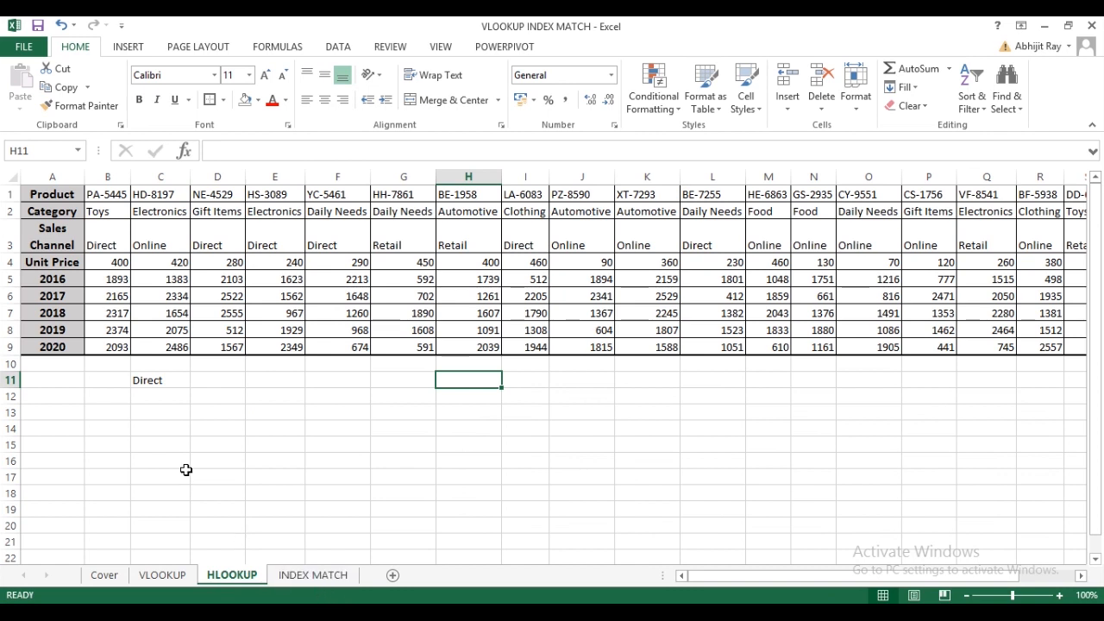
- On the INDEX MATCH sheet, enter an INDEX formula in C4 that returns the fifth city in A1:A10, and check it against the list
left_click(335, 578)
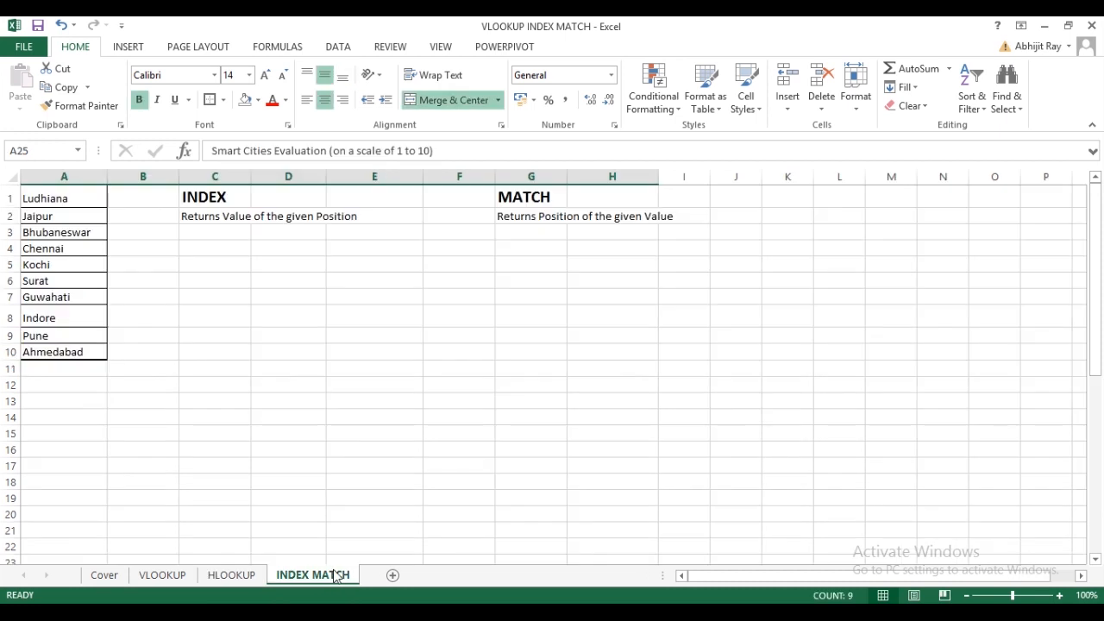
left_click(204, 256)
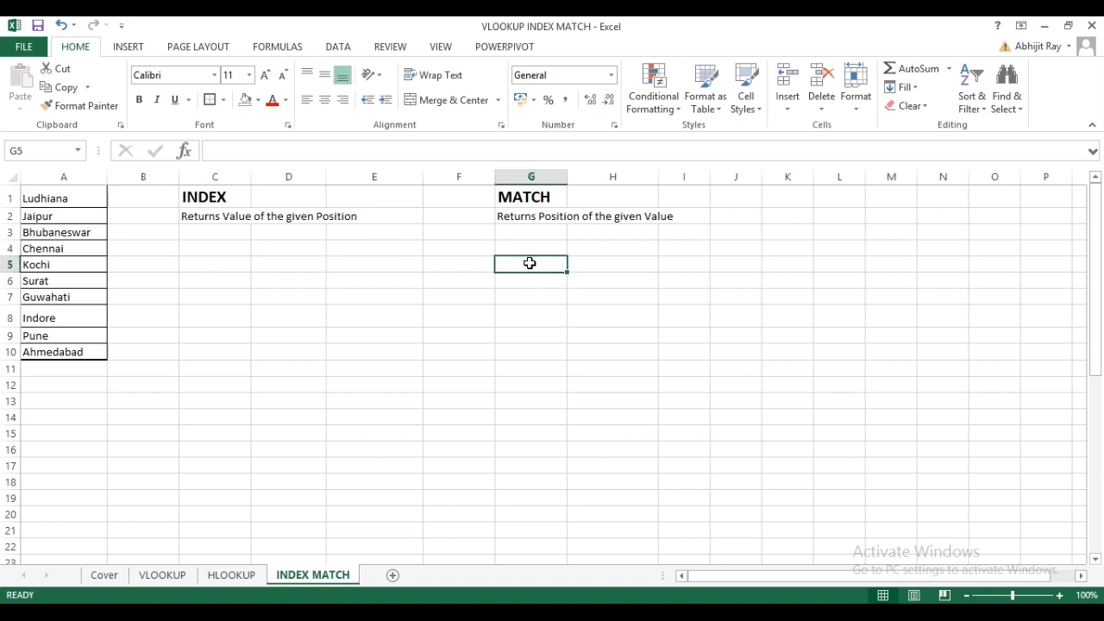
left_click(231, 250)
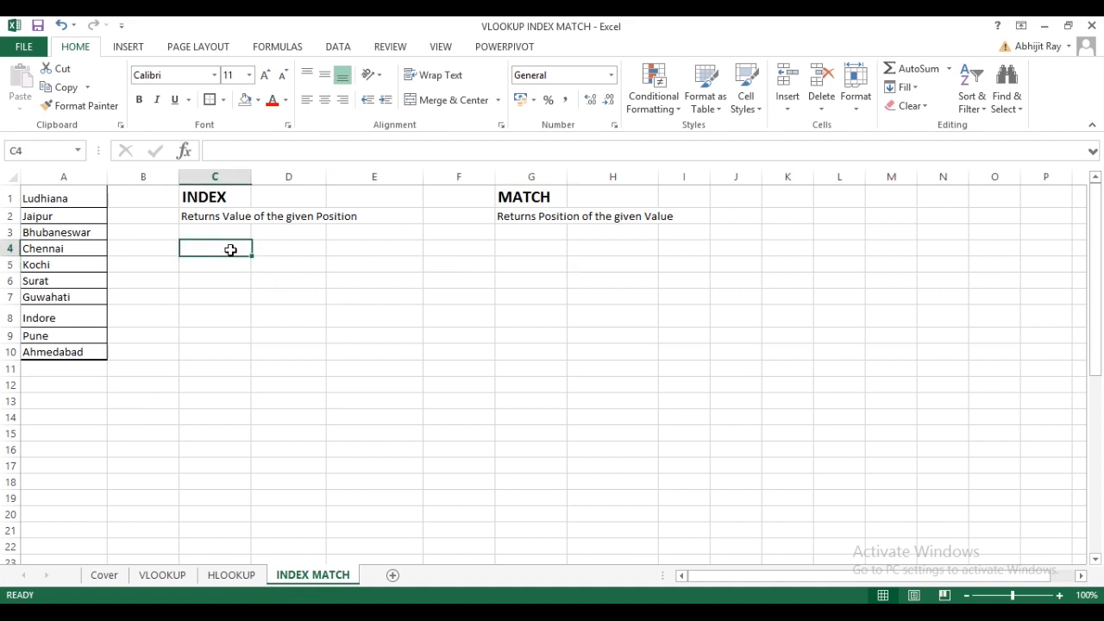
type("=in")
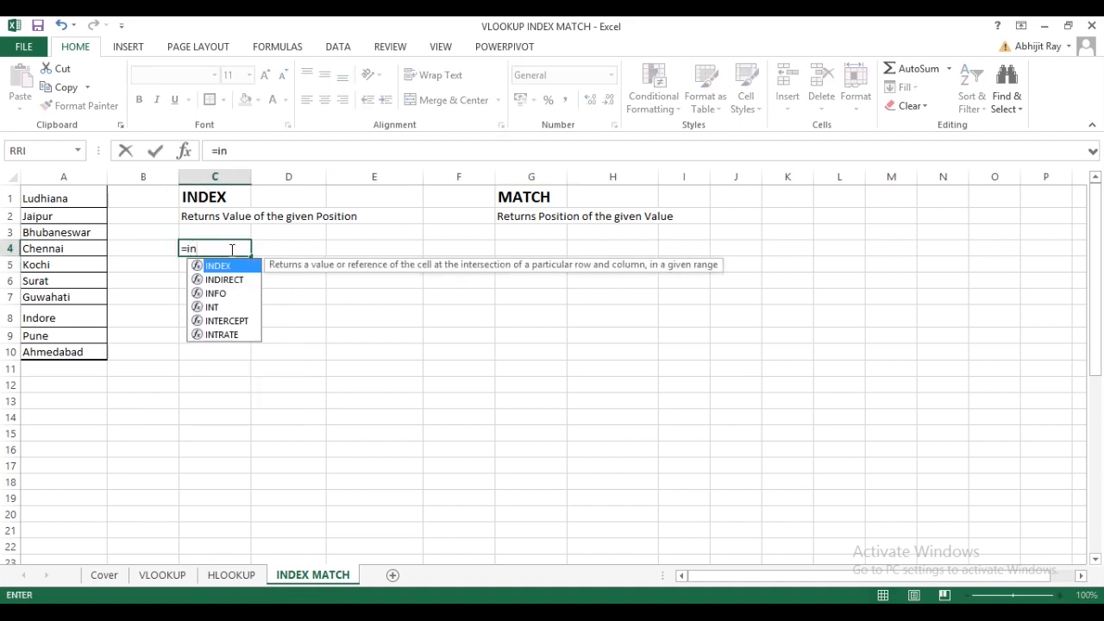
key("Tab")
left_click_drag(77, 197, 82, 351)
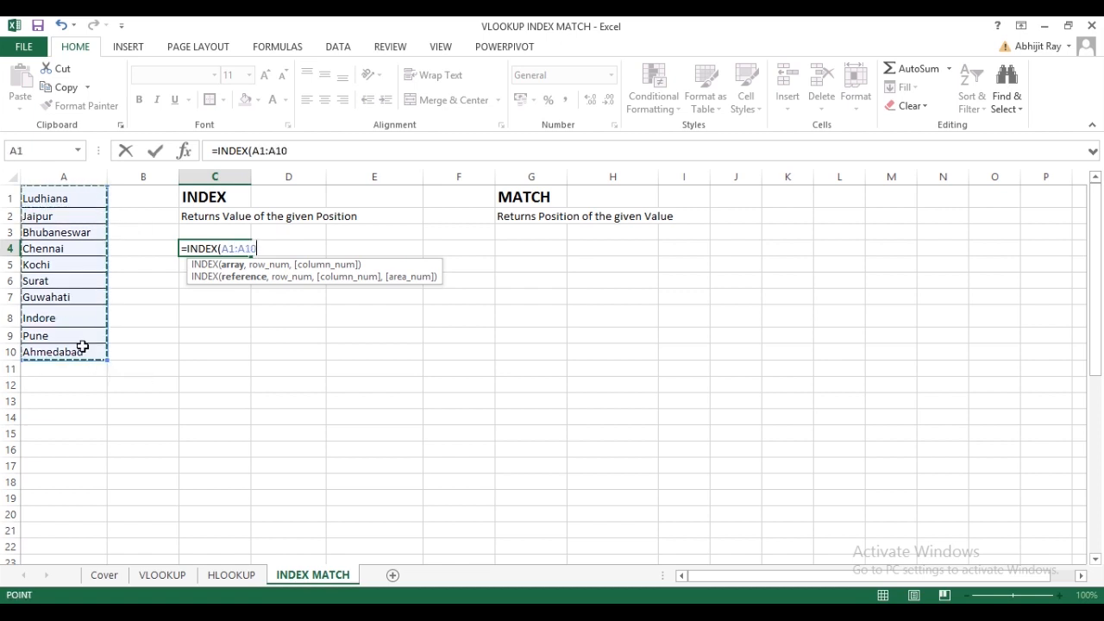
type(",")
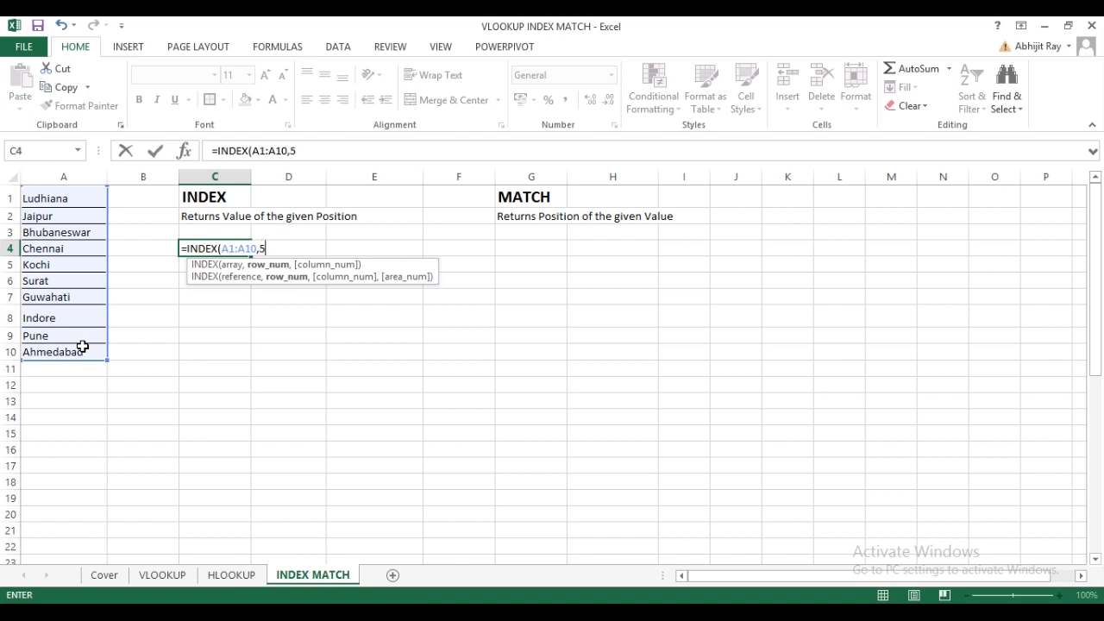
type("5)")
key("Return")
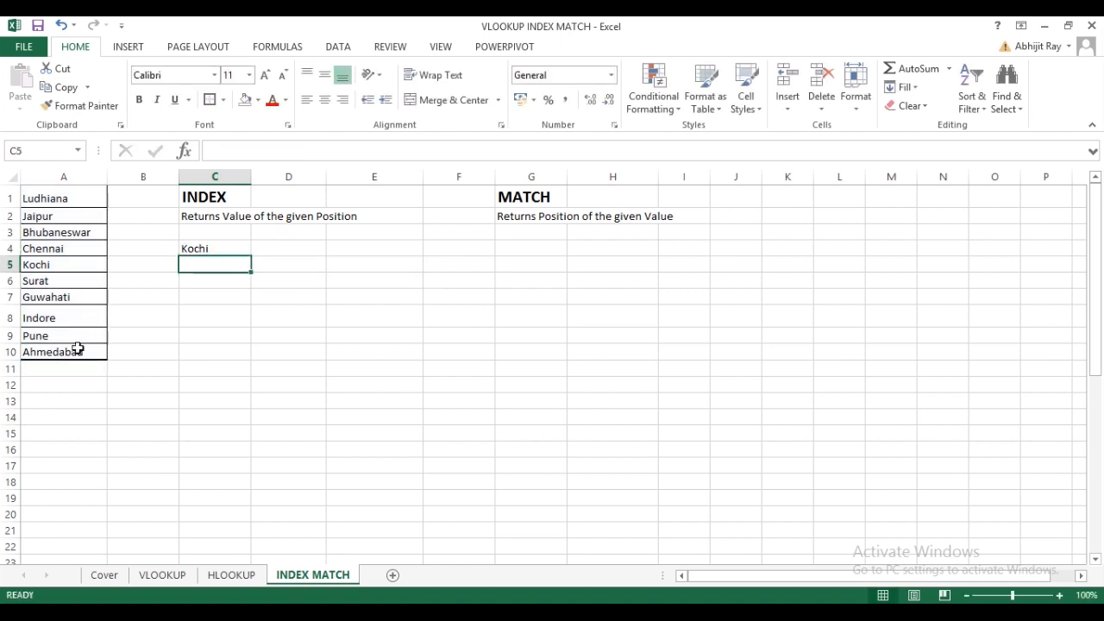
left_click_drag(50, 192, 50, 262)
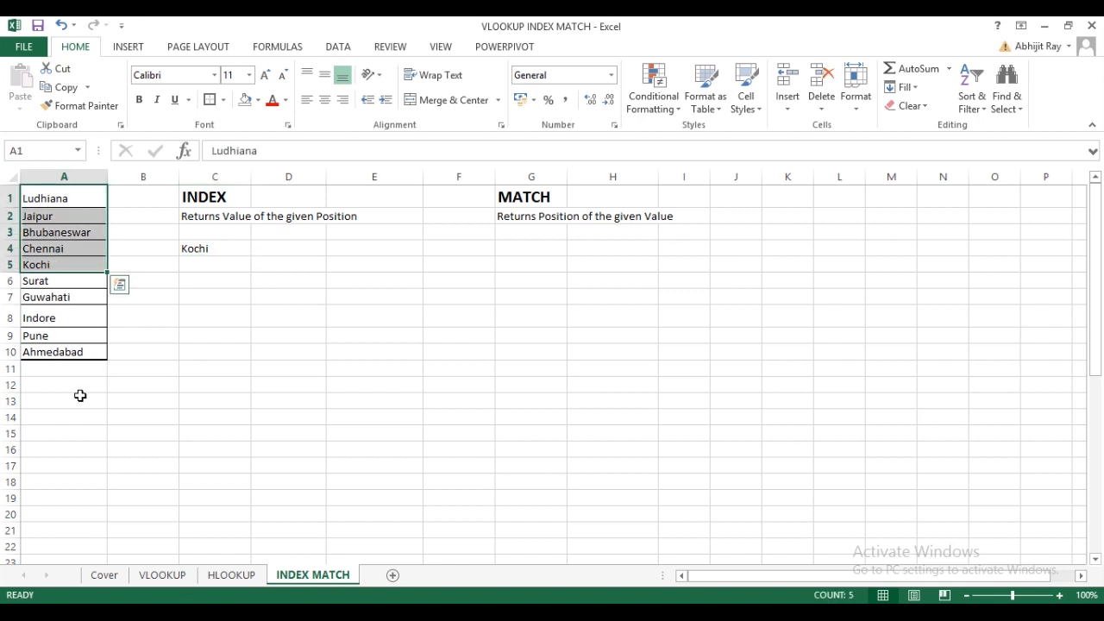
- Enter a MATCH formula in G4 that finds the position of "Kochi" in A1:A10, and check it against the list
left_click(510, 250)
type("=ma")
key("Tab")
type("\"Kochi\",")
left_click_drag(57, 195, 57, 357)
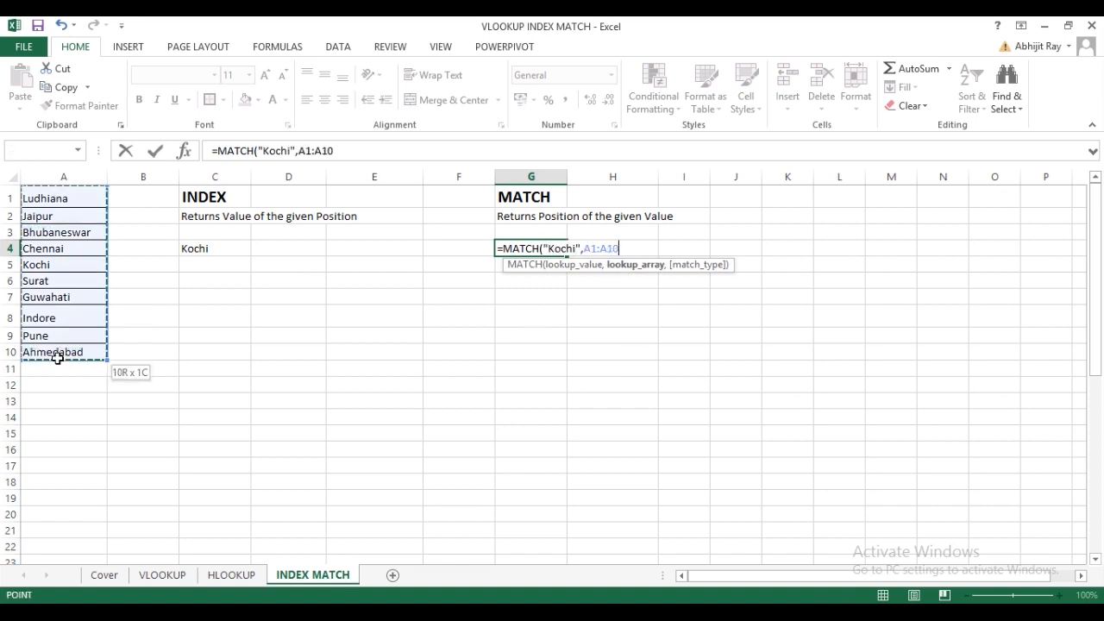
key("Return")
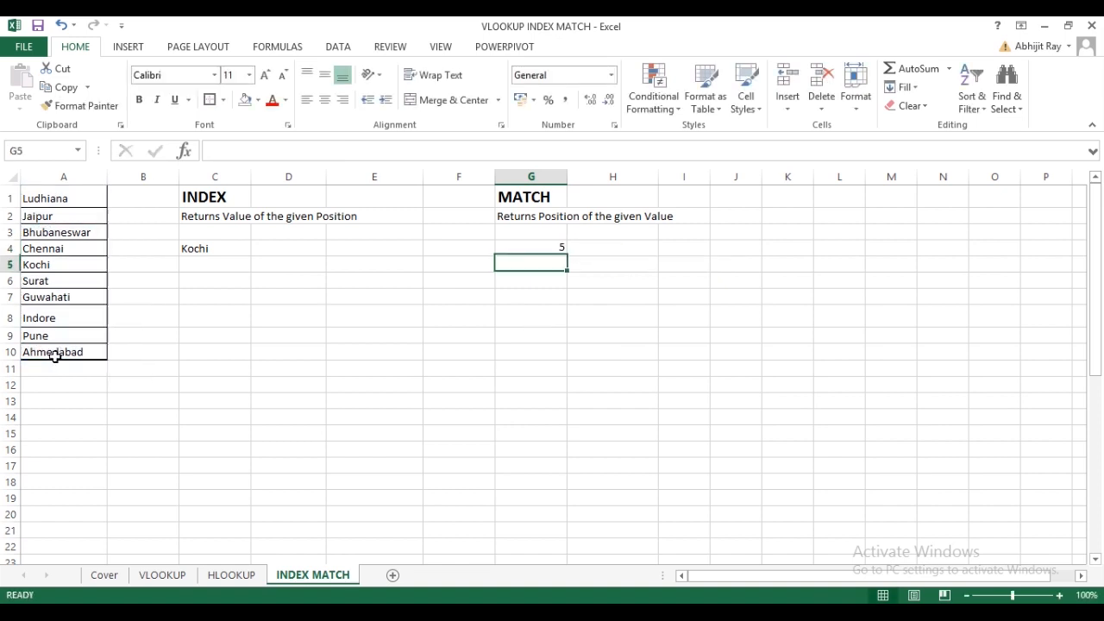
left_click(498, 248)
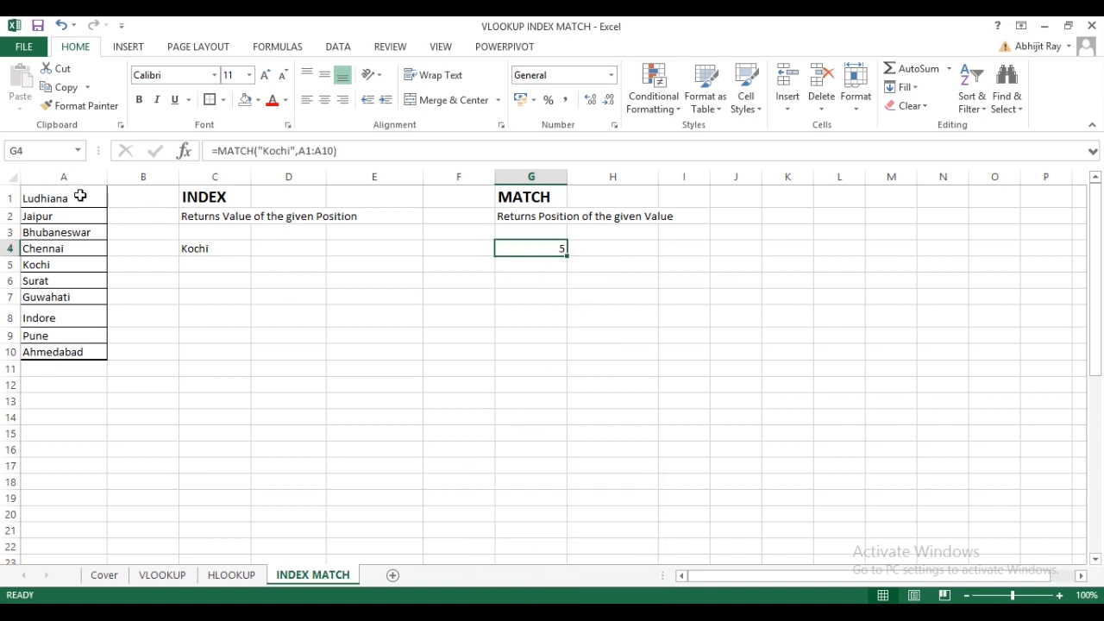
left_click_drag(79, 197, 69, 257)
left_click(448, 296)
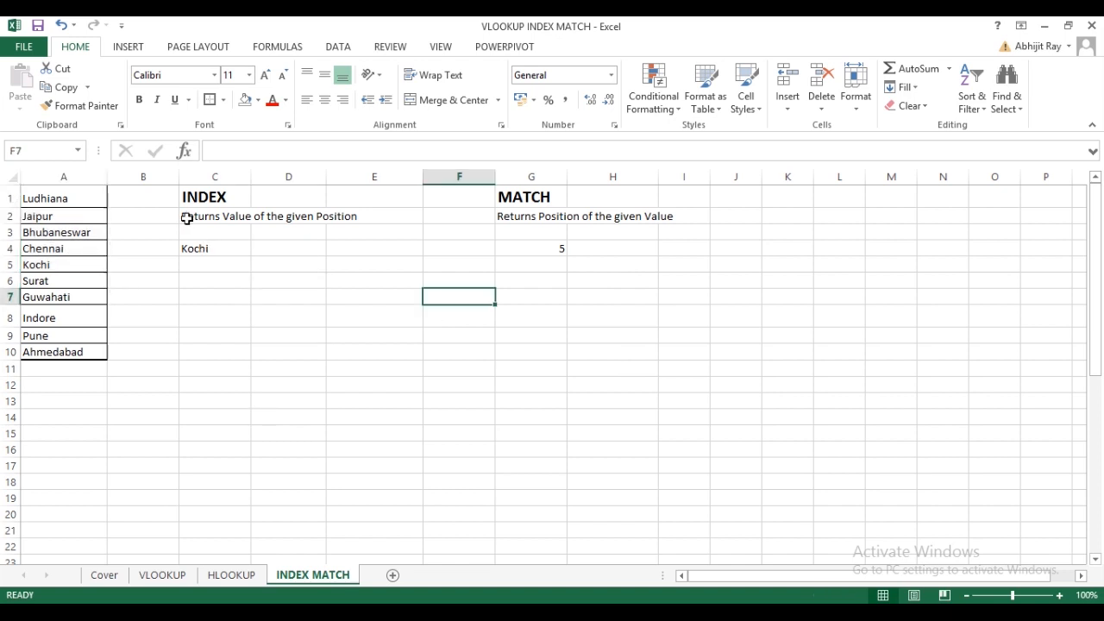
- Copy the INDEX heading to cell E8 and the MATCH heading to cell F8 so they sit side by side
left_click(223, 196)
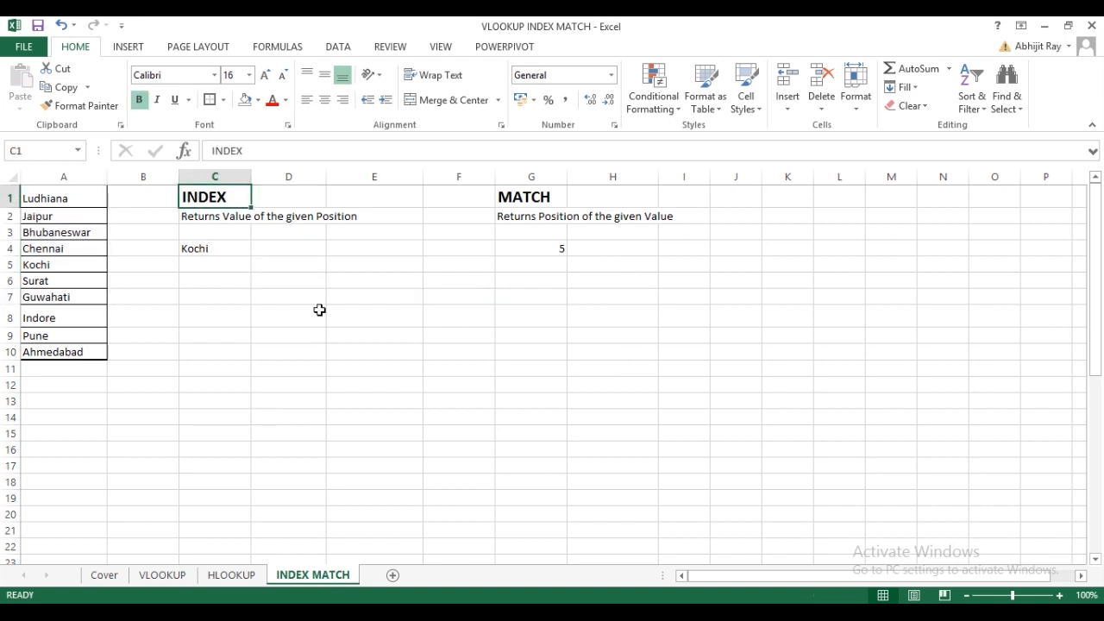
key("ctrl+c")
left_click(375, 316)
key("ctrl+v")
left_click(523, 197)
key("ctrl+c")
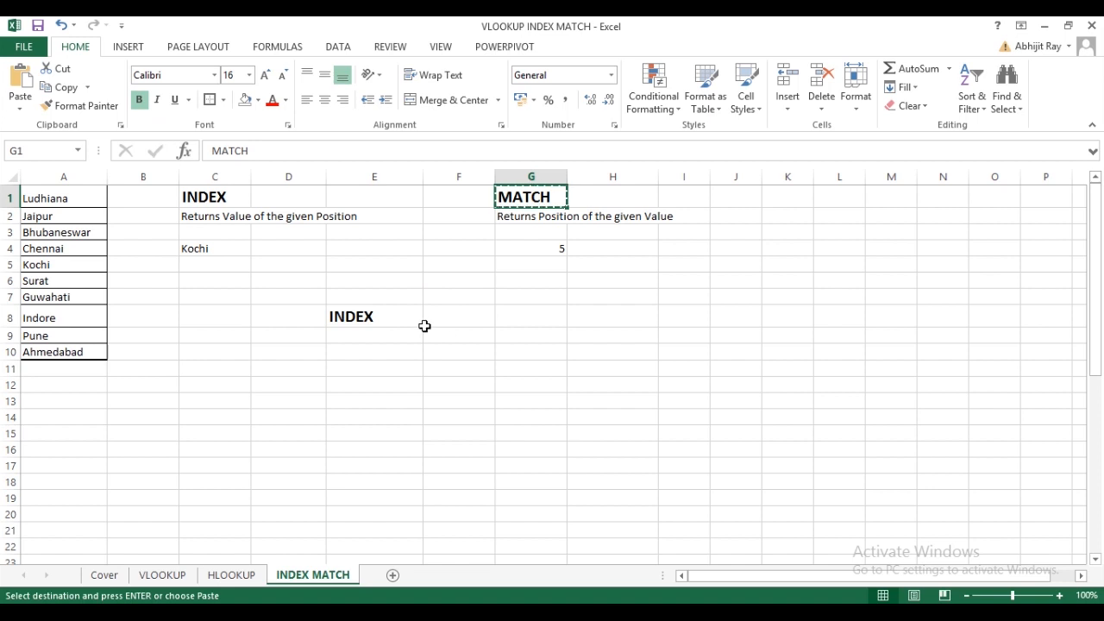
left_click(427, 318)
key("ctrl+v")
left_click_drag(415, 316, 457, 317)
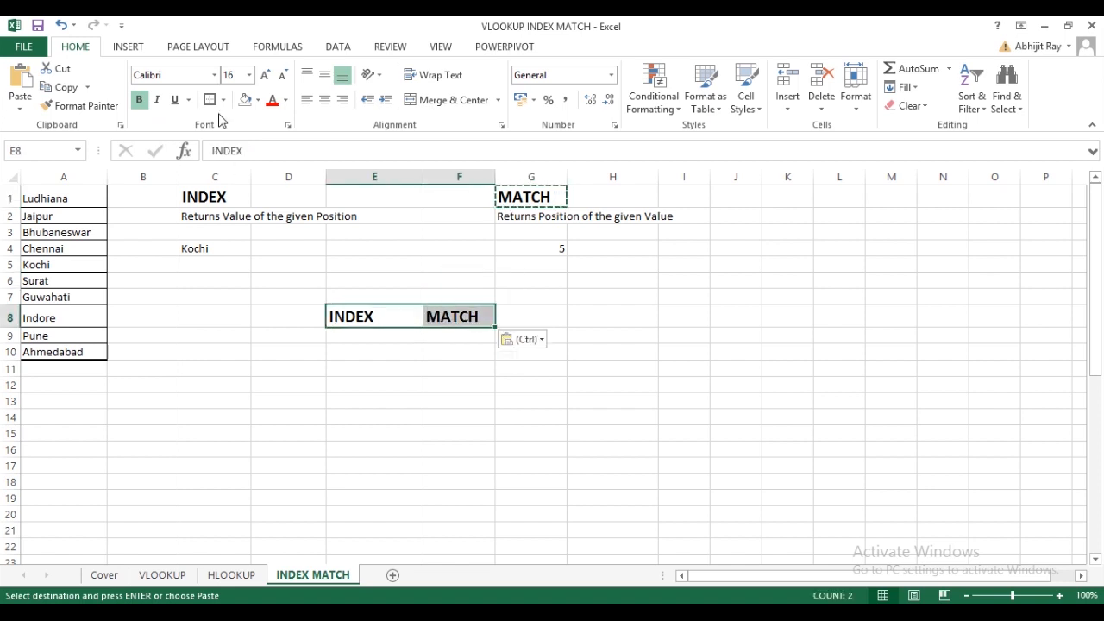
key("Escape")
- Examine the Smart Cities Evaluation table's cities, criteria headings and scores, and the question about Surat's Governance score
left_click(305, 377)
scroll(305, 378, "down", 7)
left_click(306, 378)
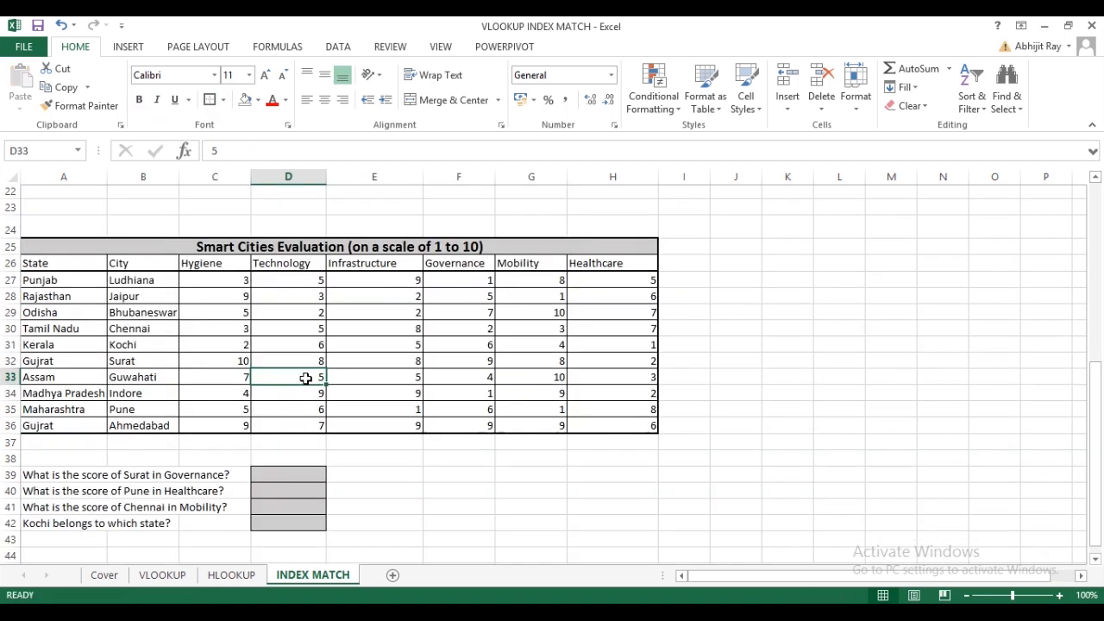
scroll(306, 378, "down", 1)
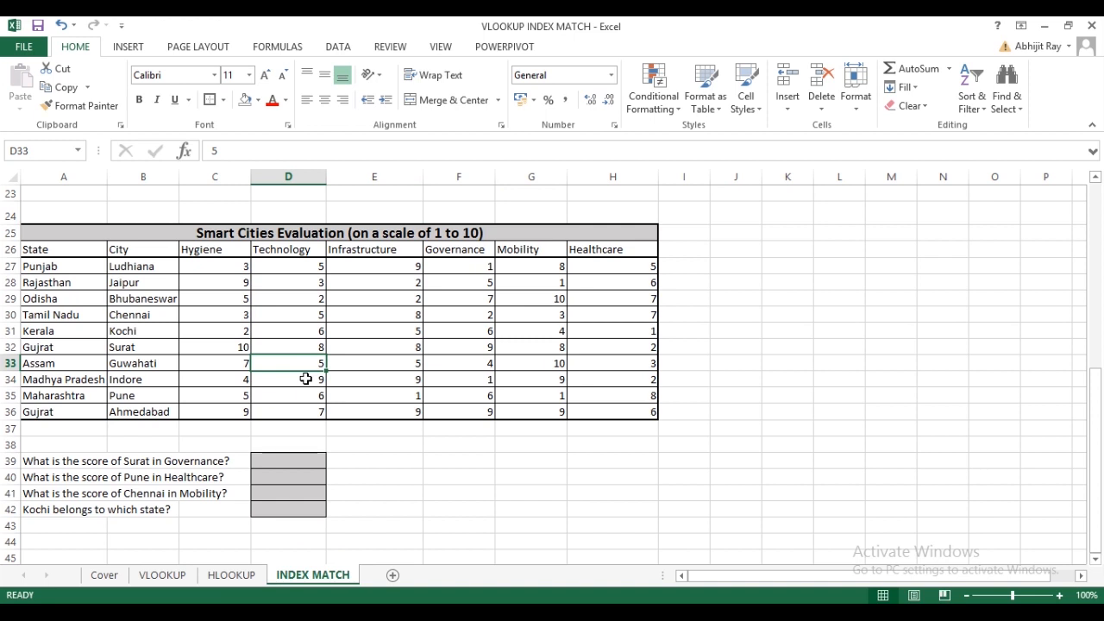
left_click_drag(138, 267, 142, 423)
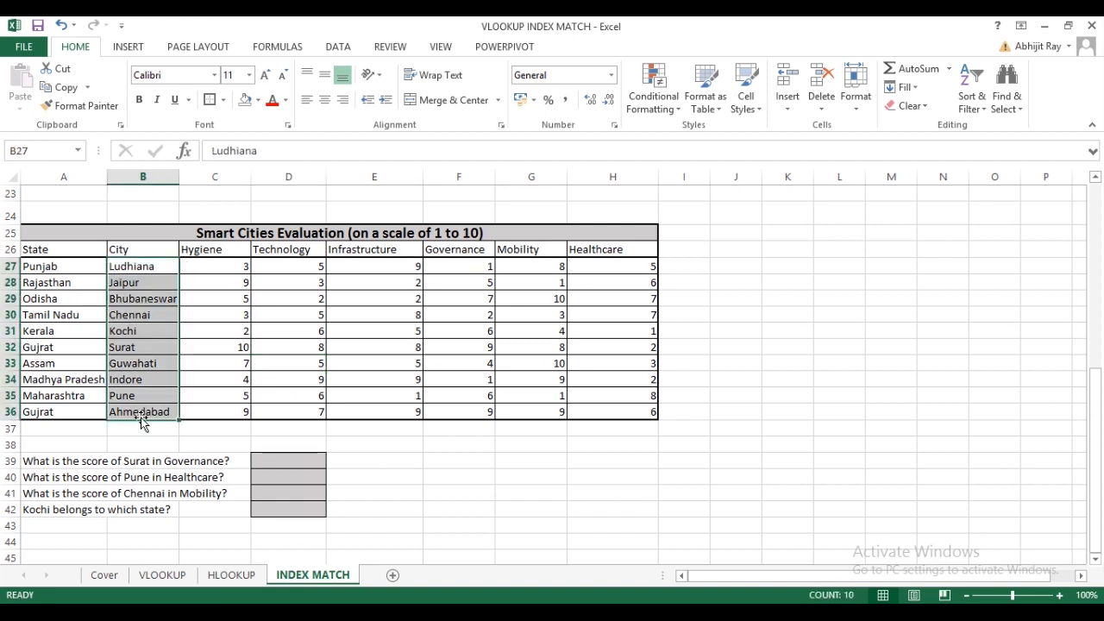
left_click(200, 249)
left_click_drag(306, 251, 577, 249)
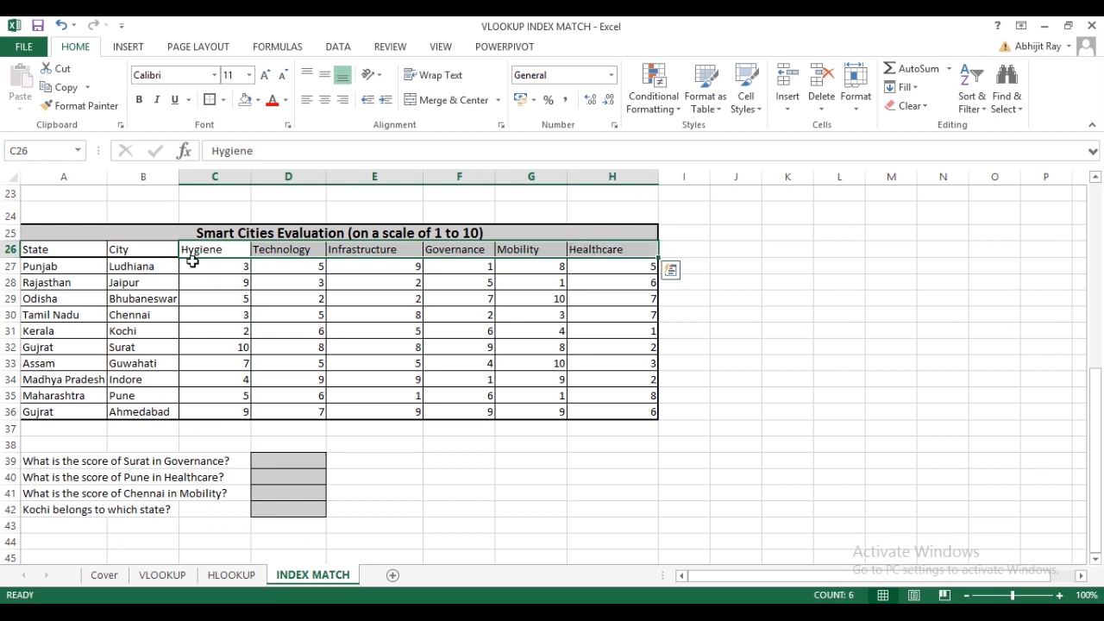
left_click_drag(242, 270, 614, 412)
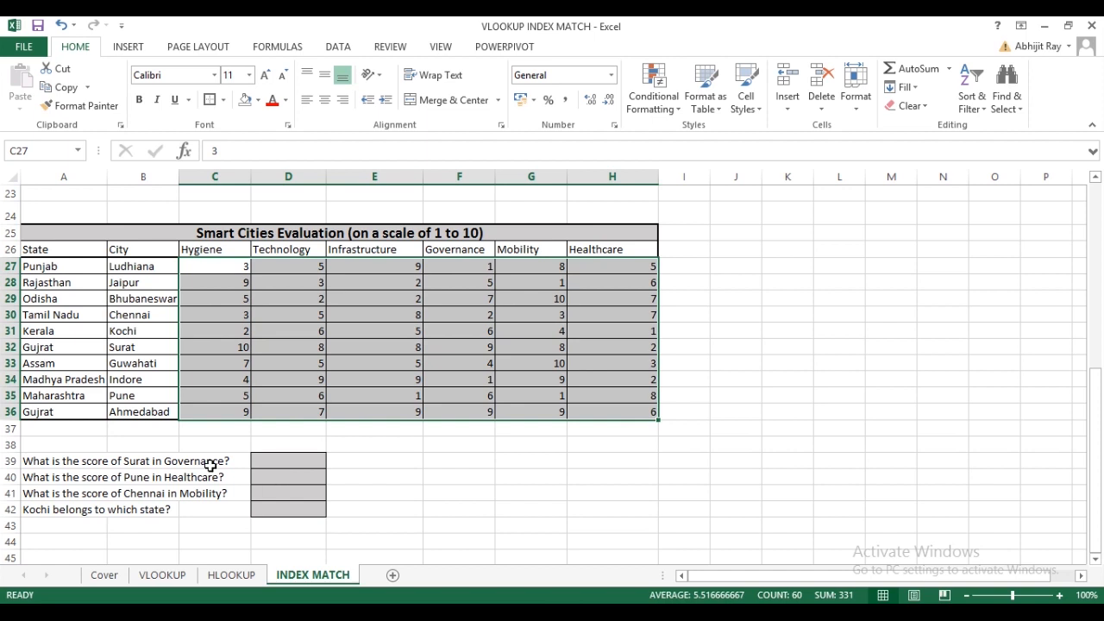
left_click(81, 467)
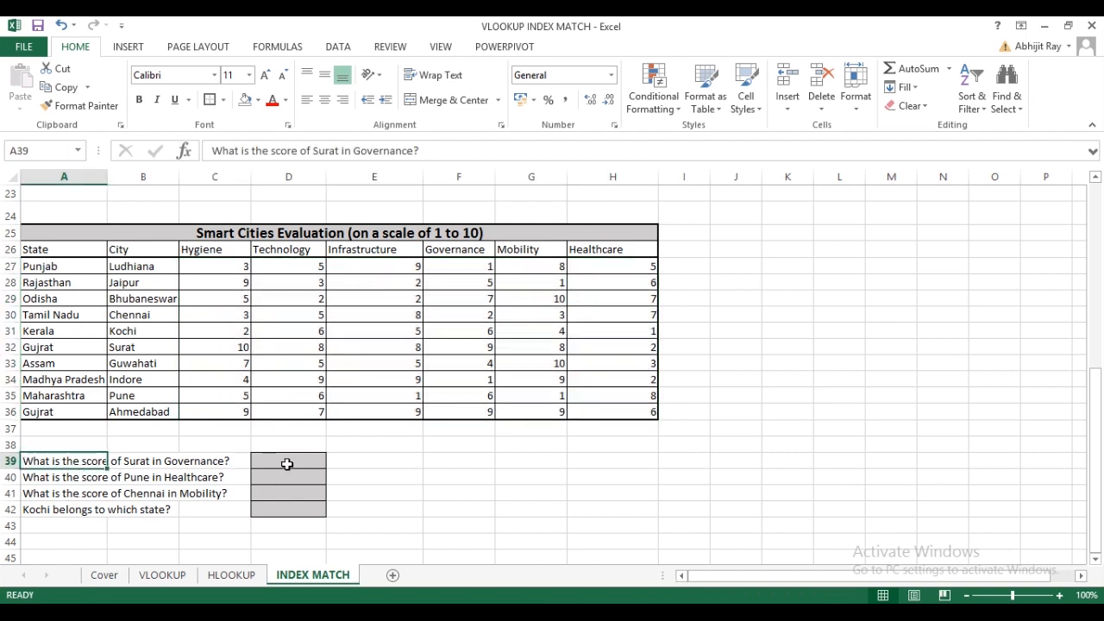
left_click(316, 466)
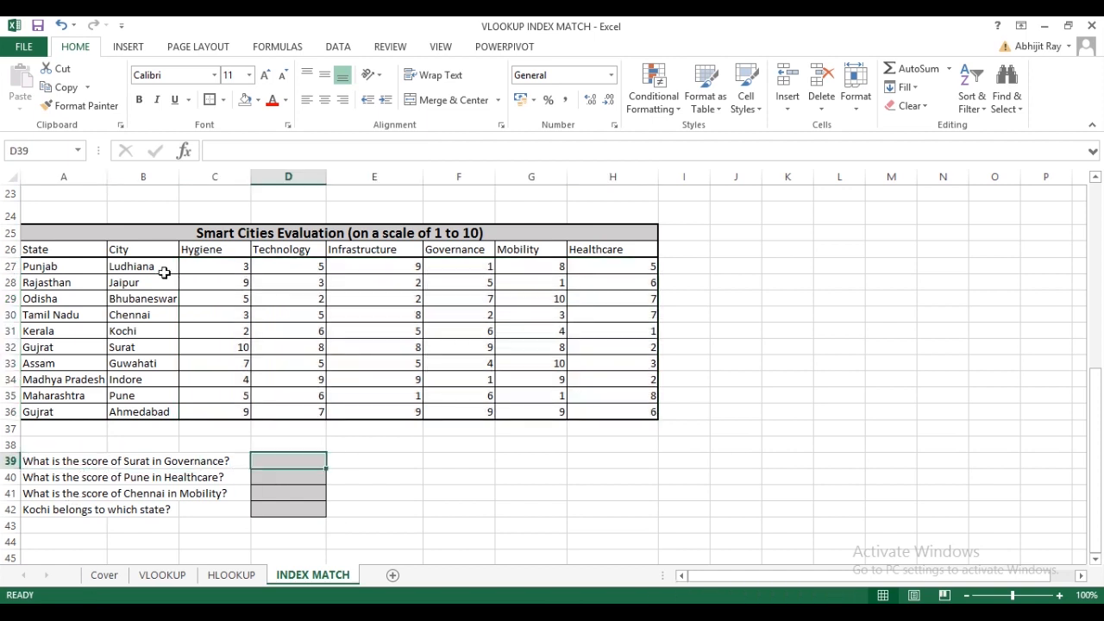
- Shade Surat's row 32 and the Governance column F light grey, and fill their intersection cell F32 with a darker grey
left_click(12, 346)
left_click(257, 100)
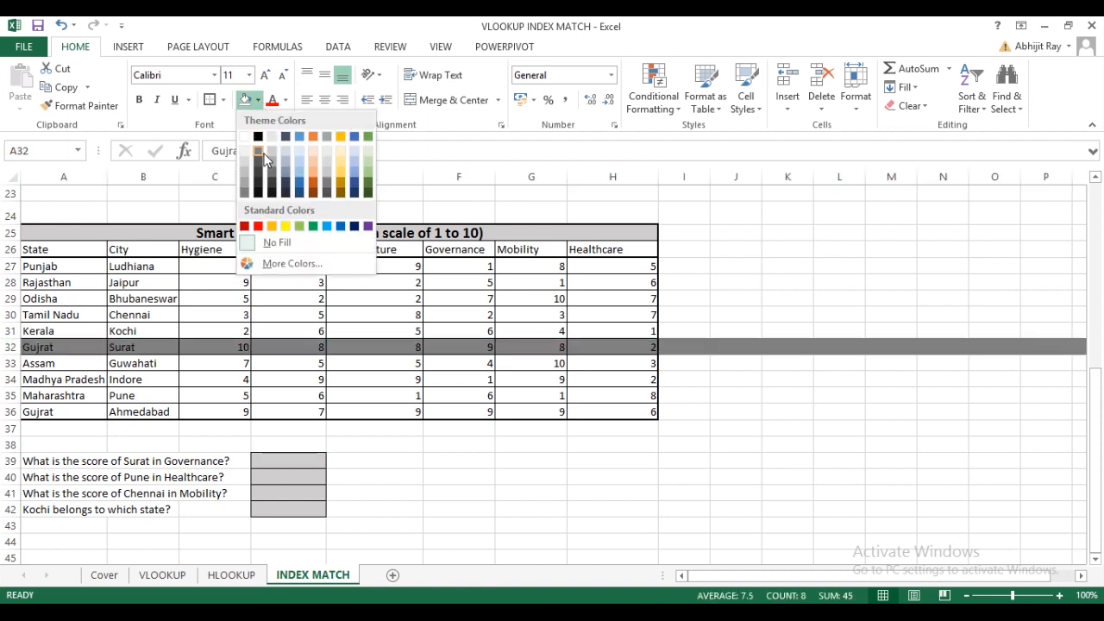
left_click(257, 152)
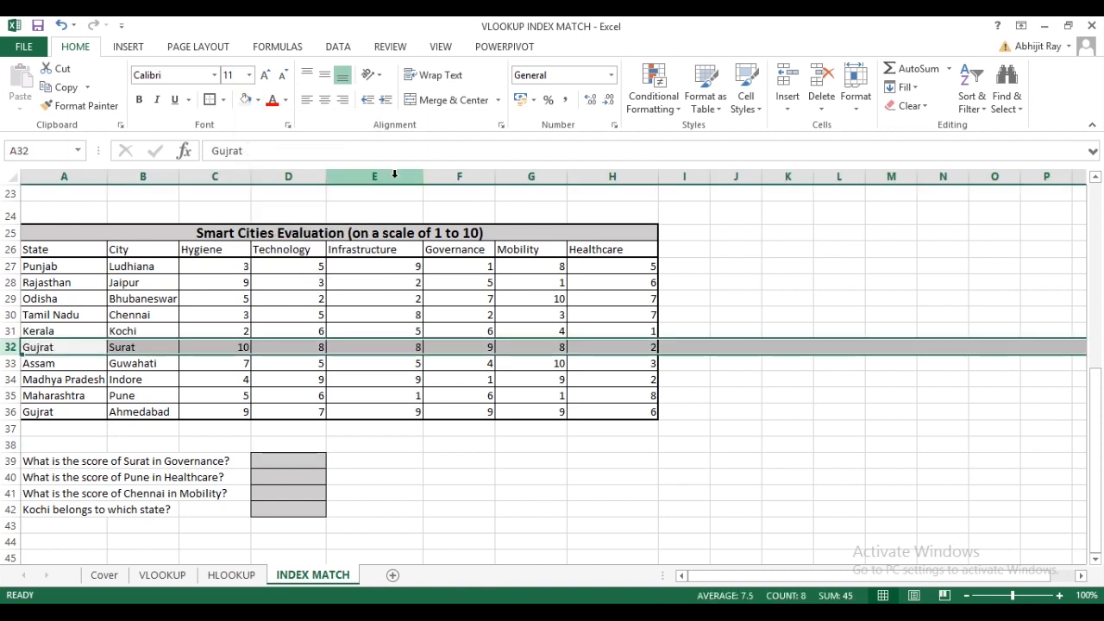
left_click(458, 176)
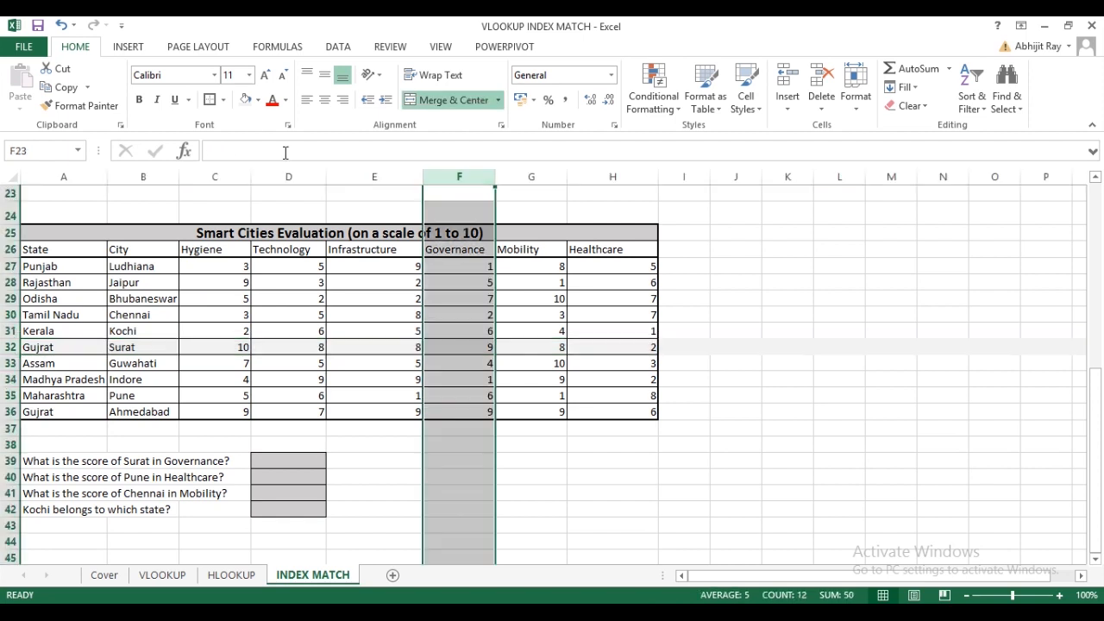
left_click(459, 347)
left_click(257, 101)
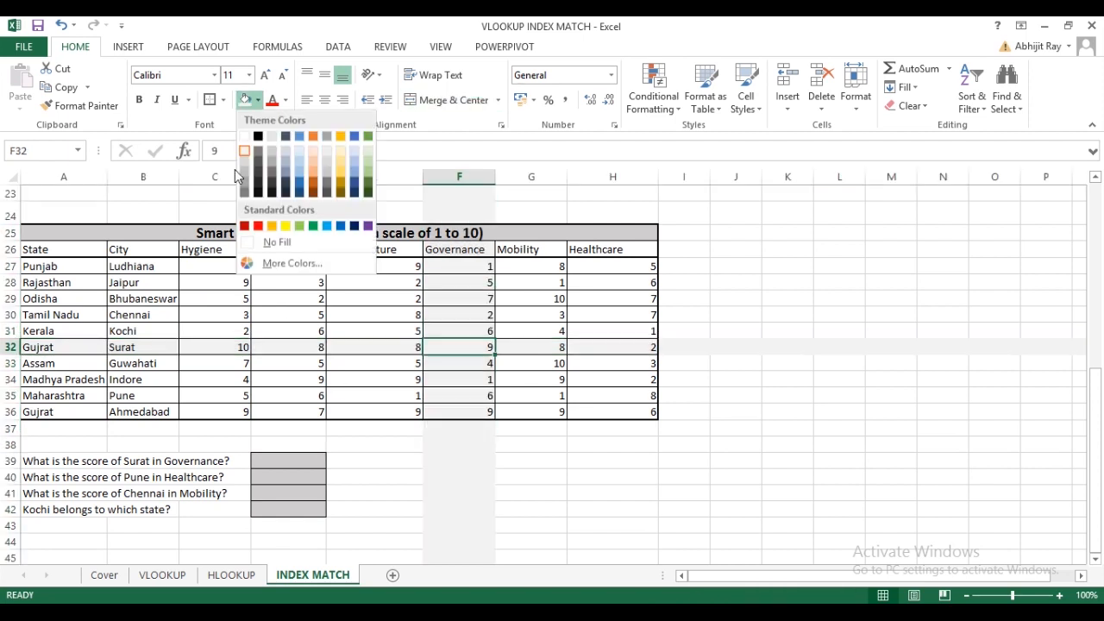
left_click(257, 152)
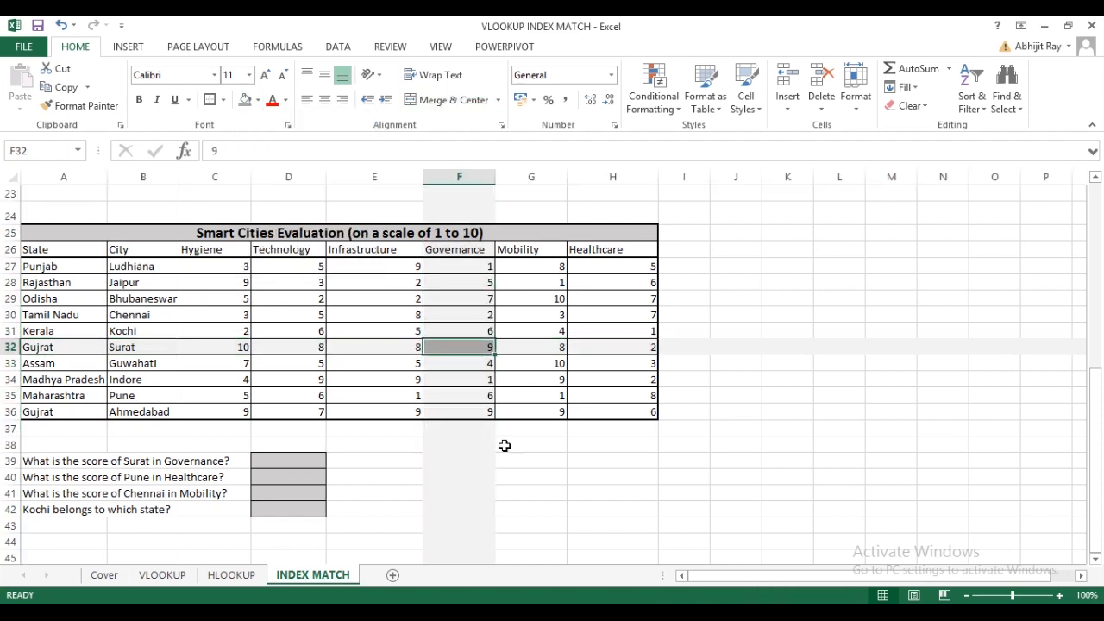
left_click(505, 506)
- Begin an INDEX formula in D39 with the score range C27:H36 as its array
left_click(288, 459)
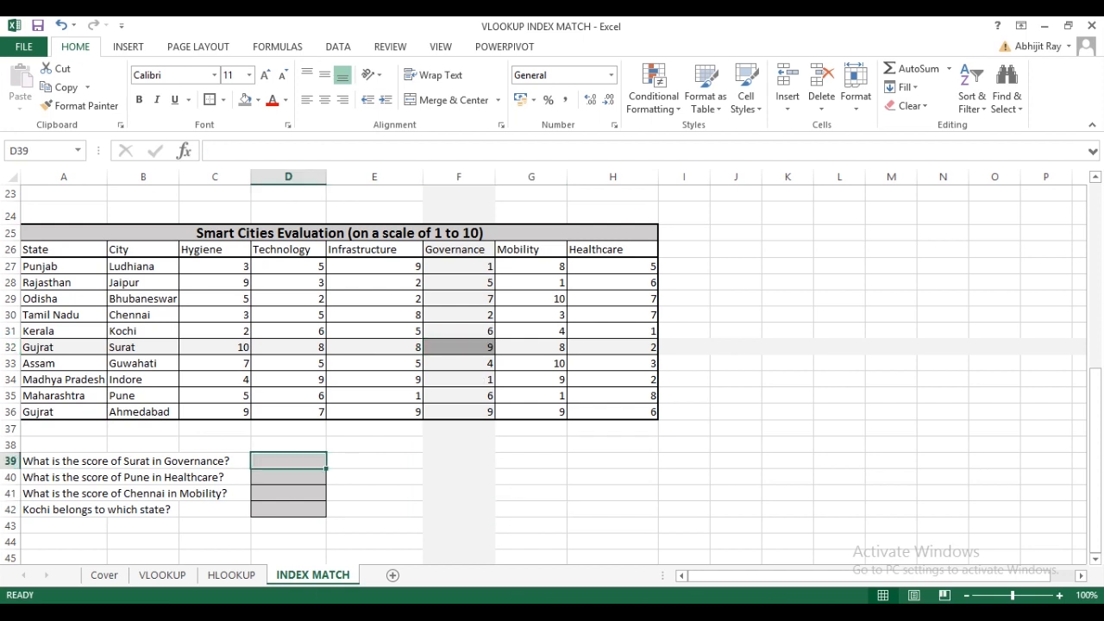
type("=ind")
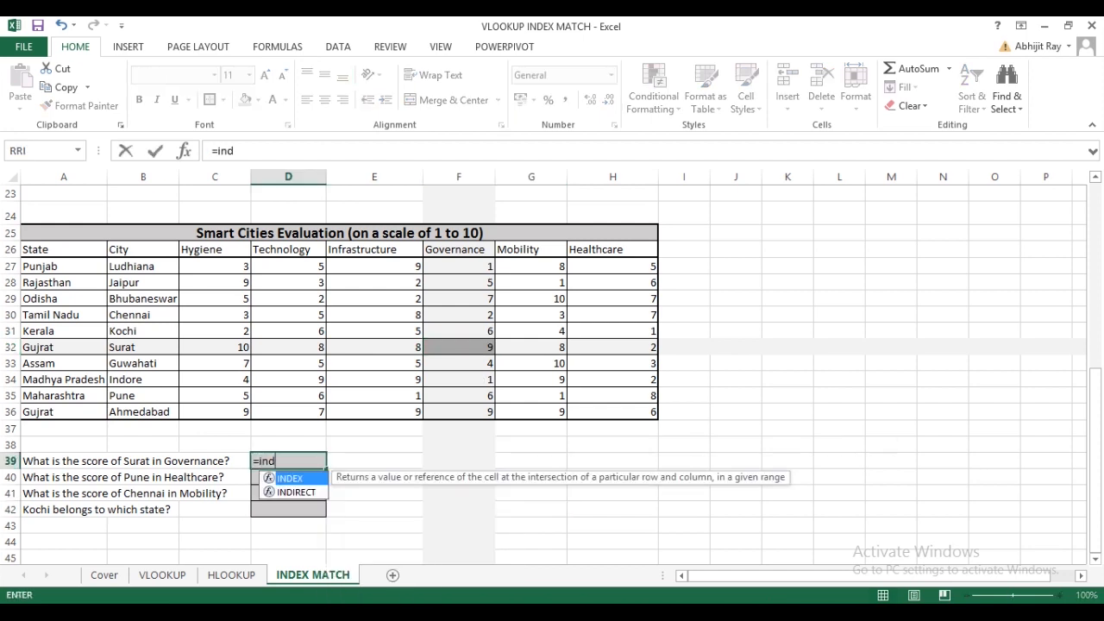
key("Tab")
left_click_drag(220, 271, 610, 409)
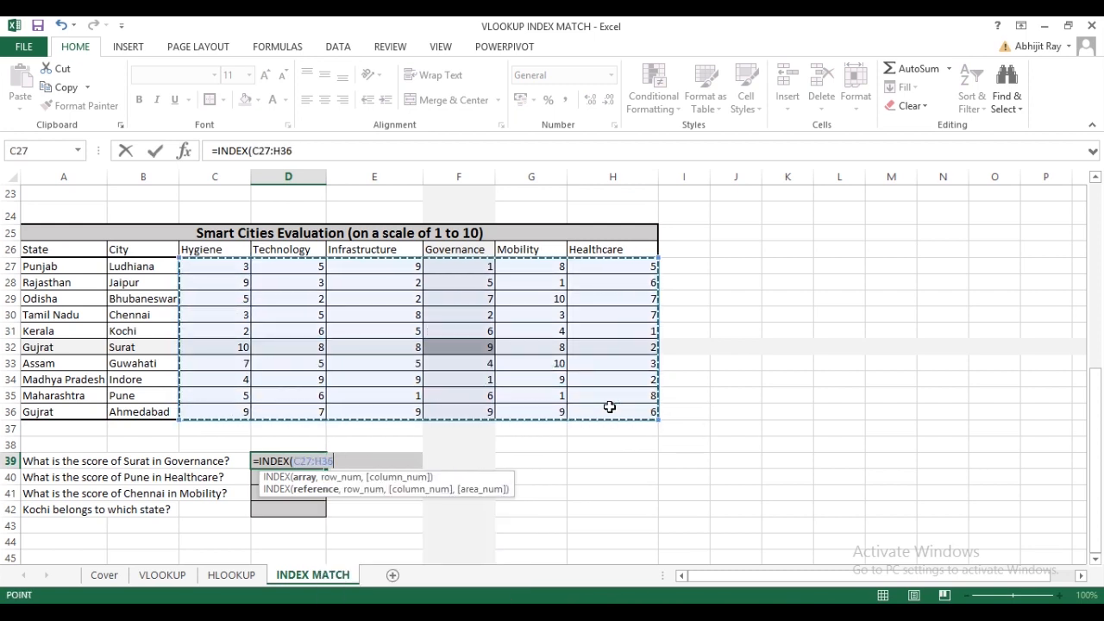
type(",")
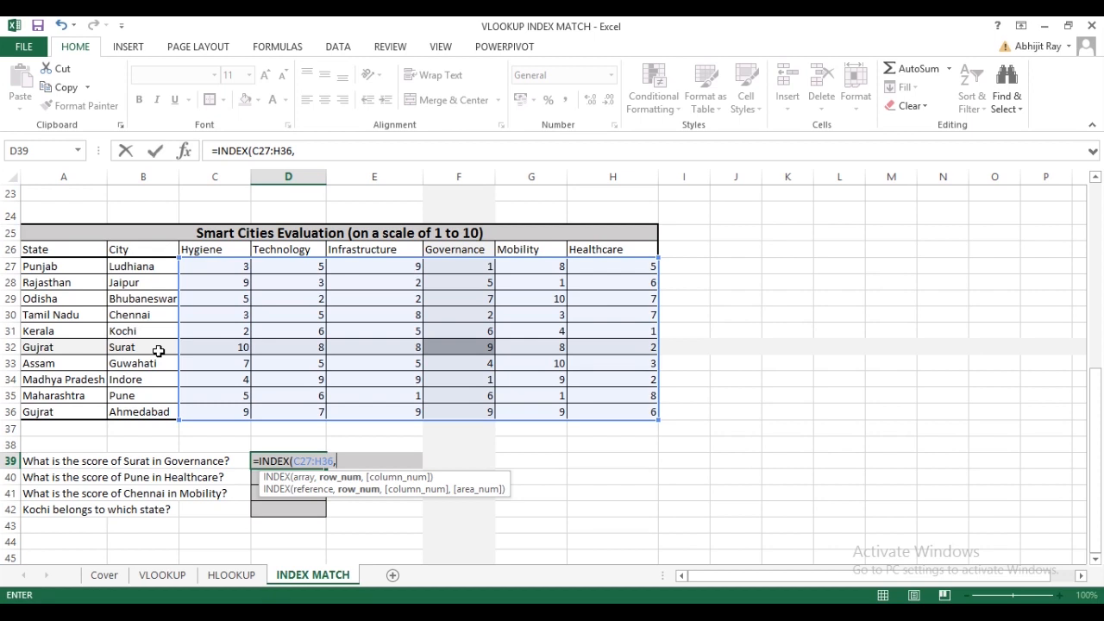
- Add MATCH("Surat",B27:B36,0) as the row number argument of the INDEX formula in D39
type("ma")
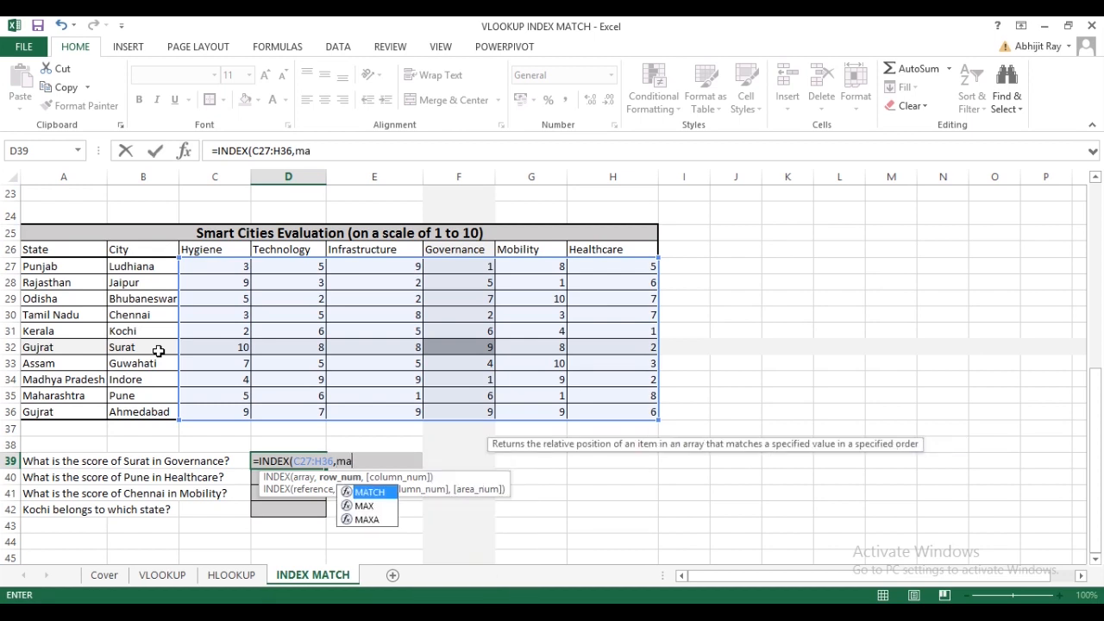
key("Tab")
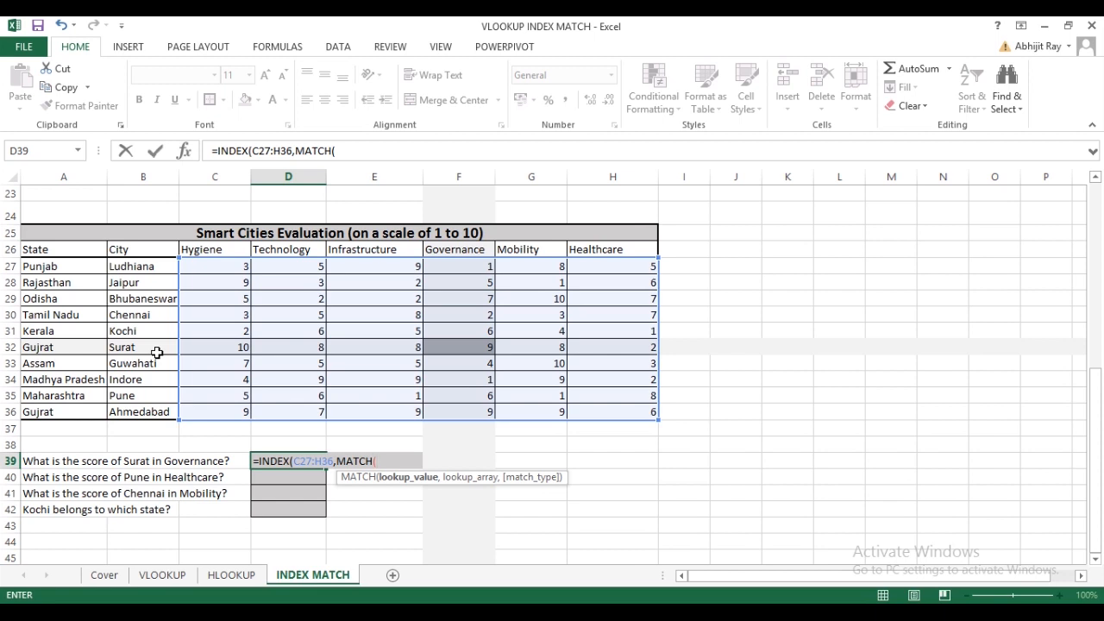
type("rat\",")
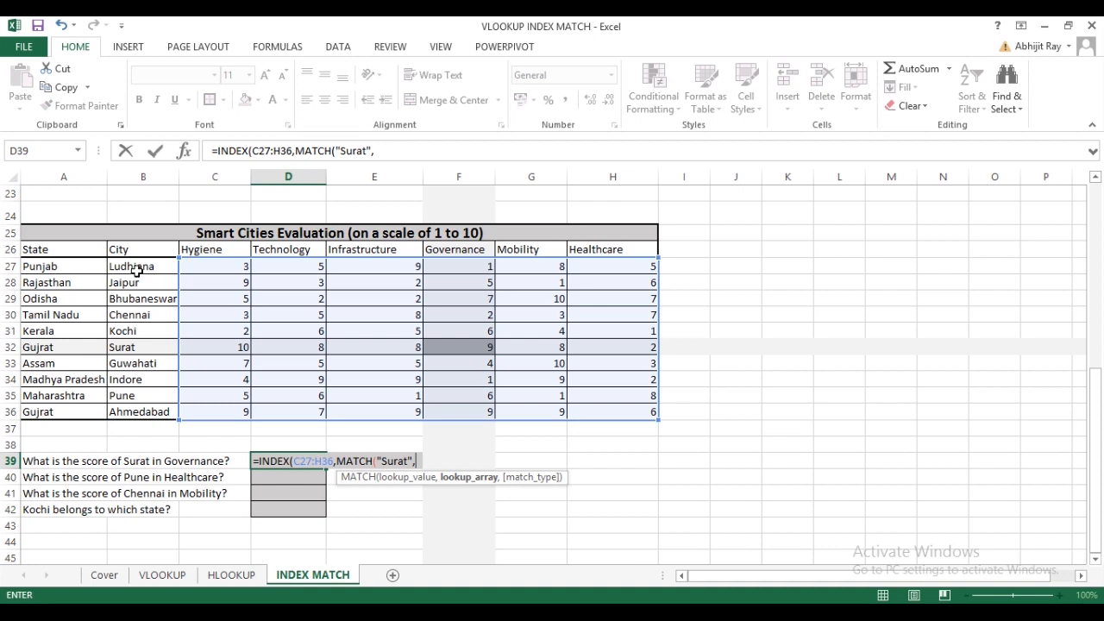
left_click_drag(140, 267, 148, 411)
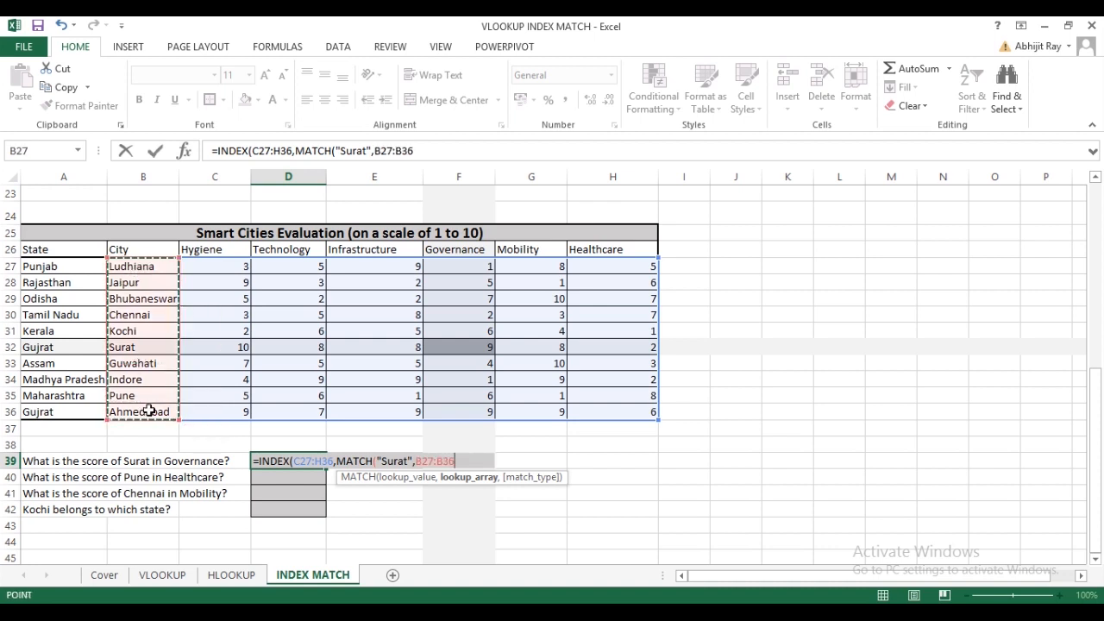
type(",")
key("Down")
key("Tab")
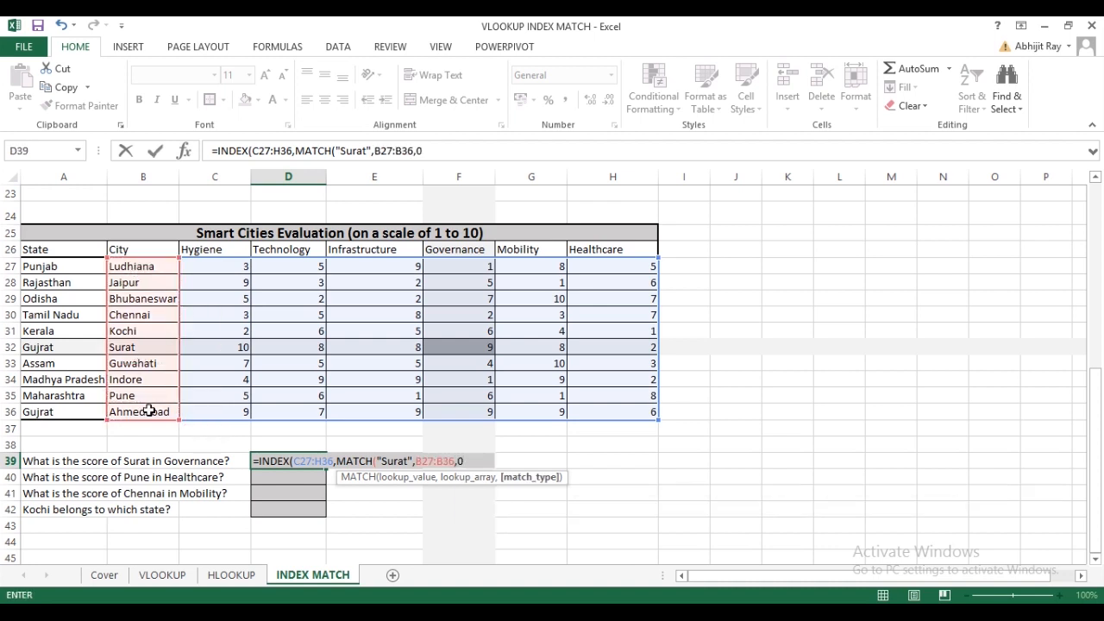
type(")")
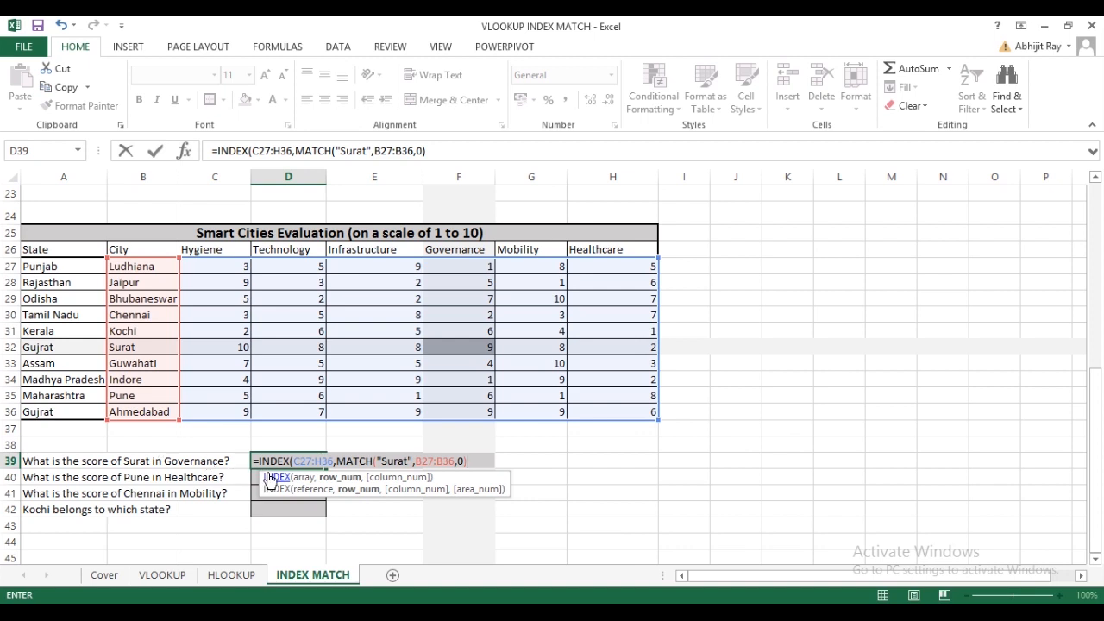
- Add MATCH("Governance",C26:H26,0) as the column number argument and complete the INDEX formula in D39
type(",")
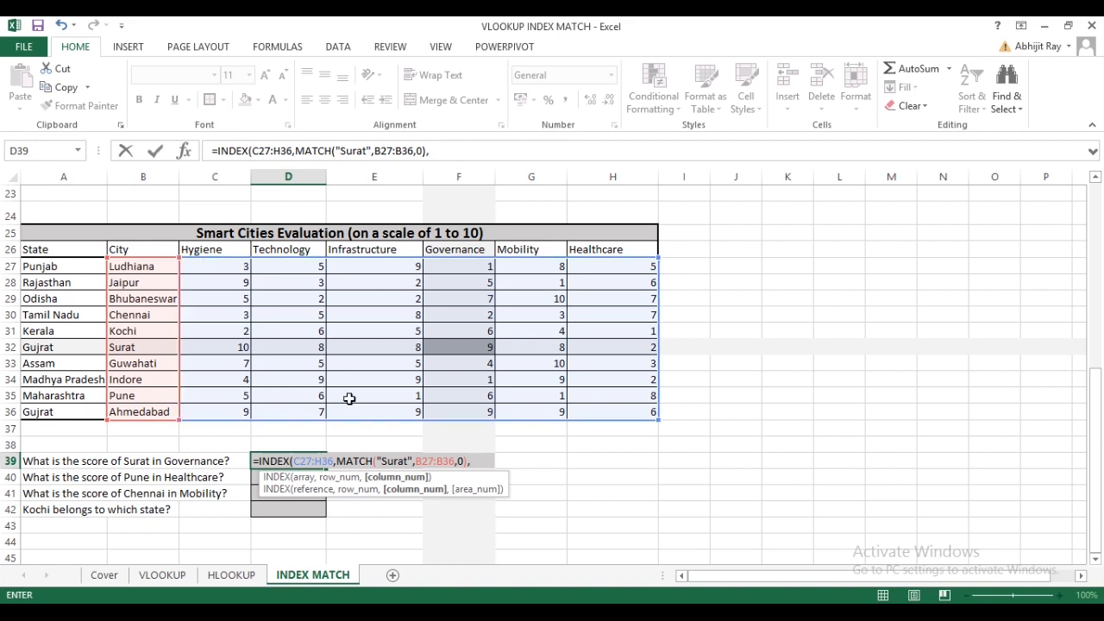
type("ma")
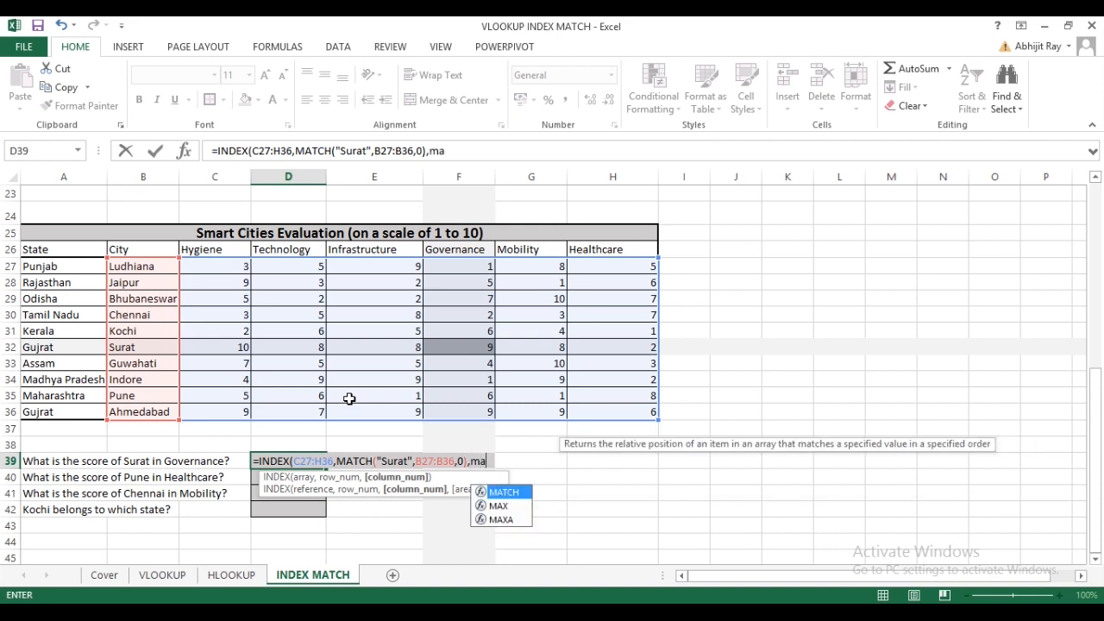
key("Tab")
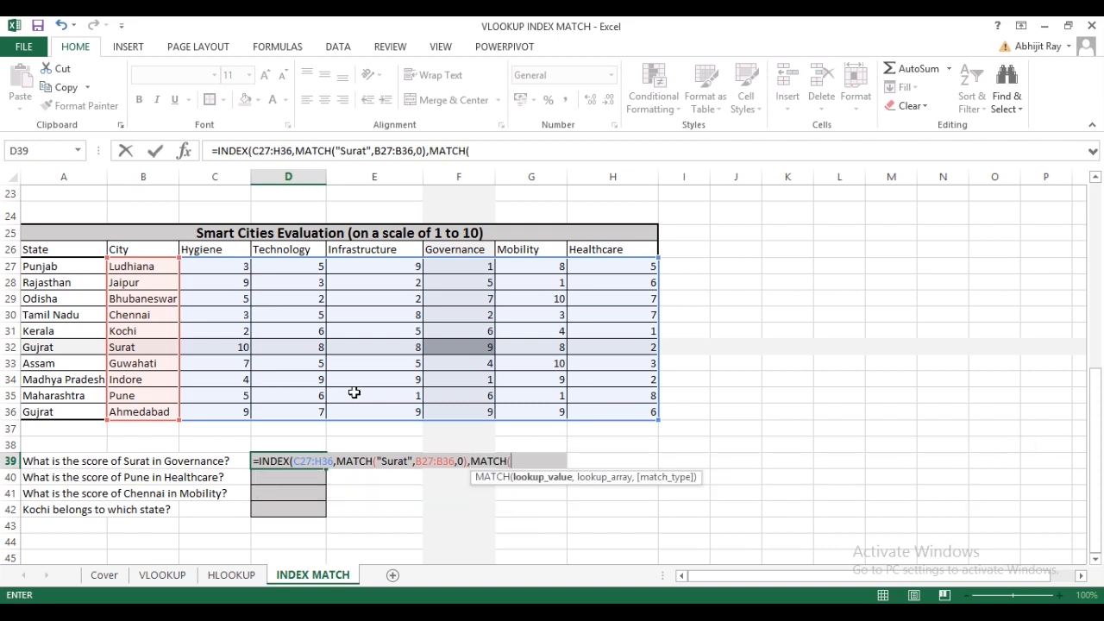
type("\"Governance\",")
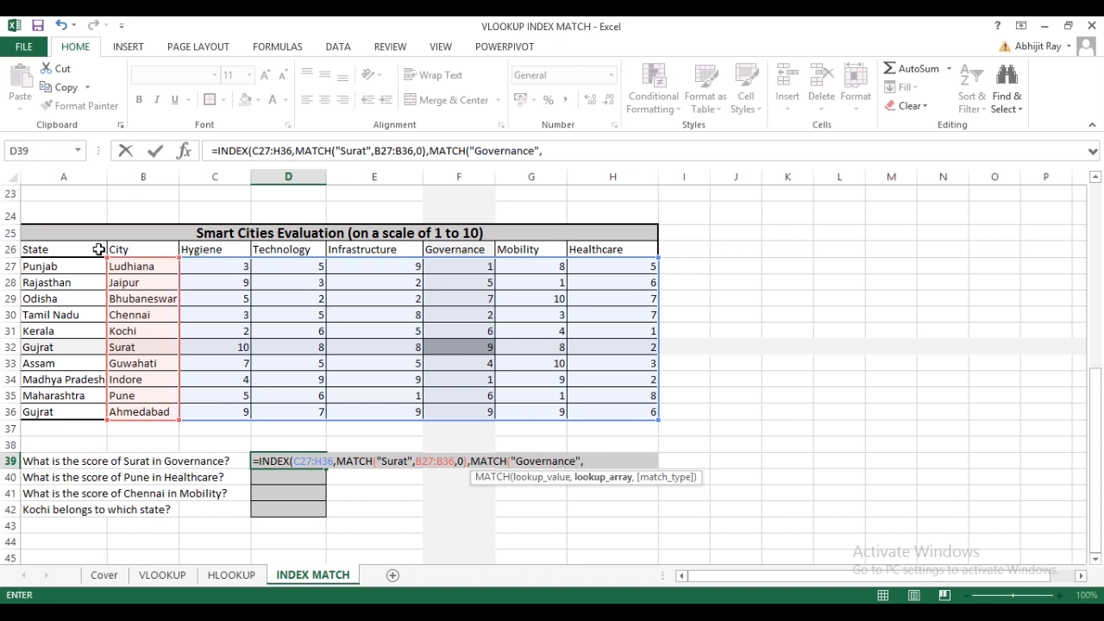
left_click(197, 249)
left_click_drag(269, 251, 604, 251)
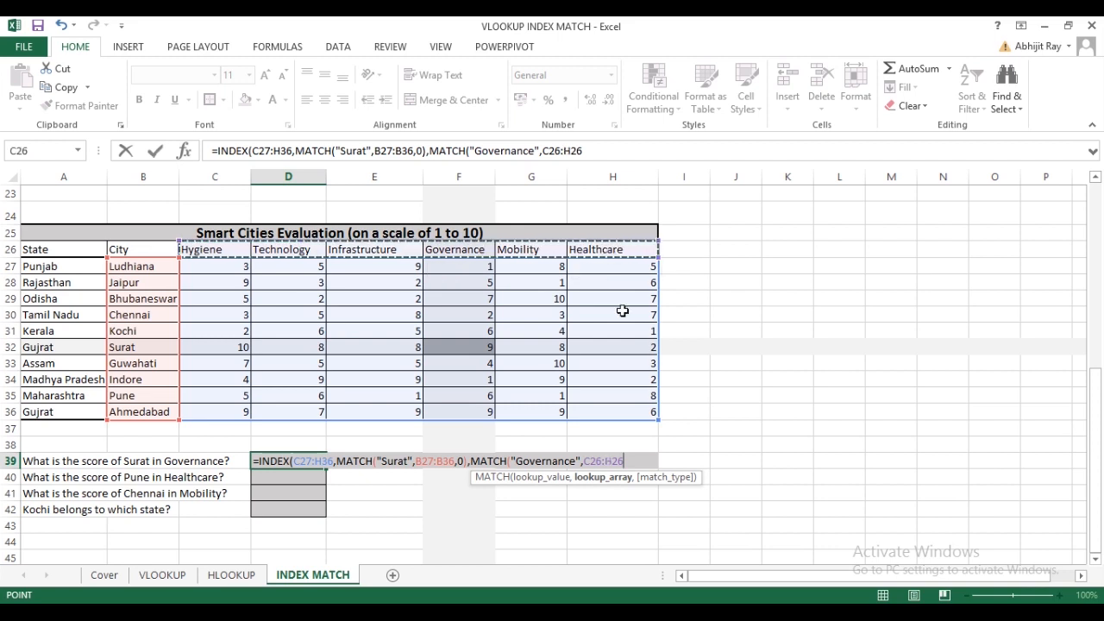
type(",")
key("Down")
key("Tab")
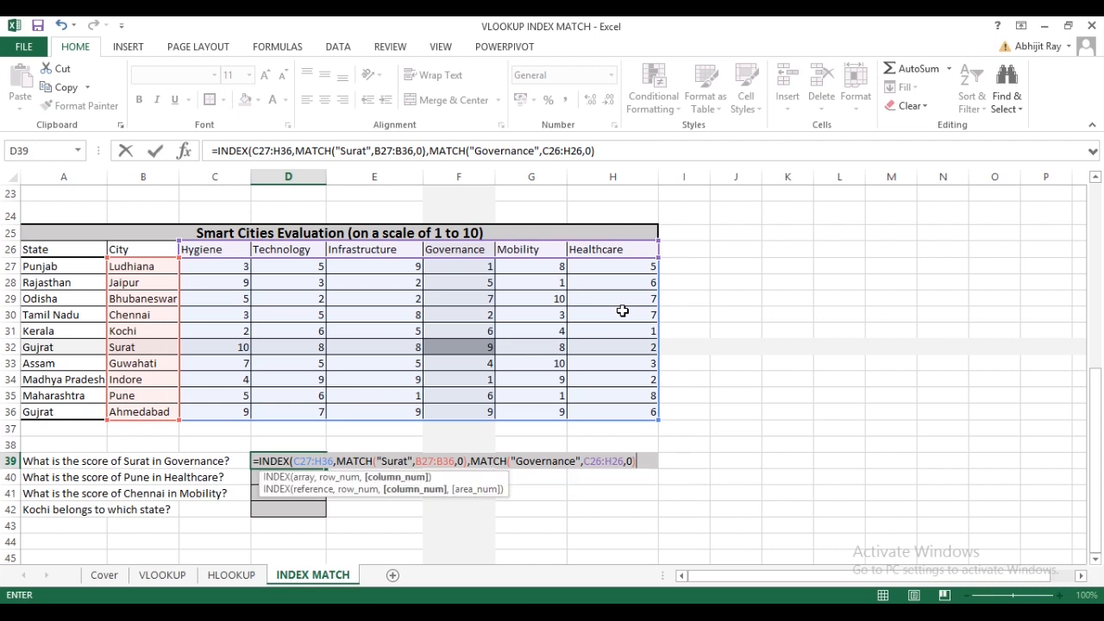
key("Return")
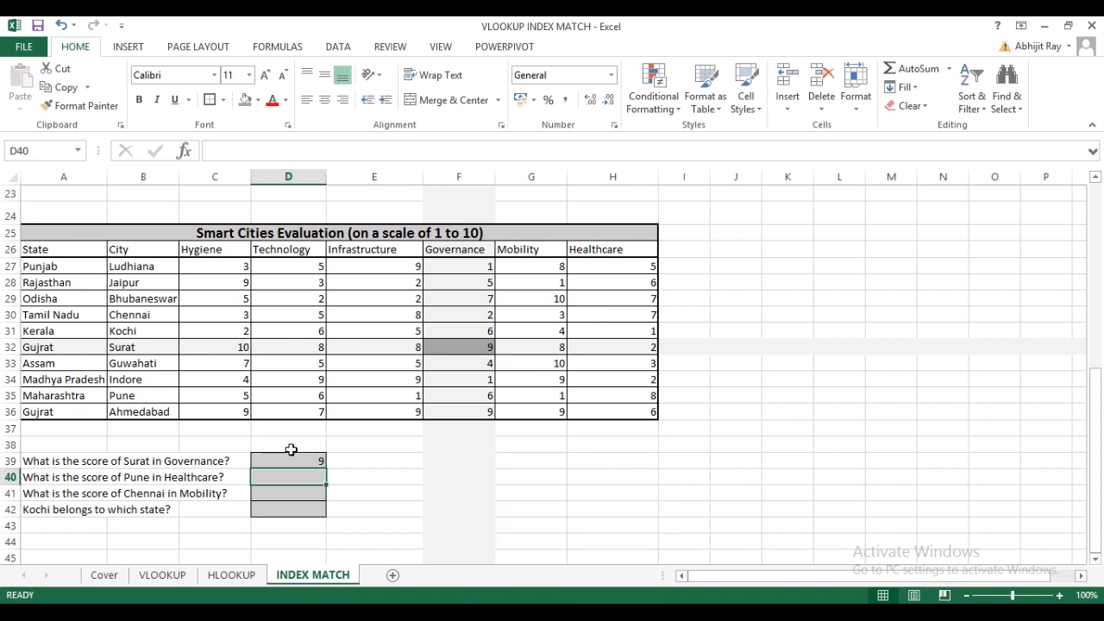
- Try to fill the formula from D39 down through D42
key("ctrl+d")
key("Return")
key("ctrl+d")
left_click(309, 504)
key("ctrl+d")
left_click_drag(306, 477, 303, 512)
- Make the ranges C27:H36, B27:B36 and C26:H26 in D39's formula absolute references
double_click(309, 461)
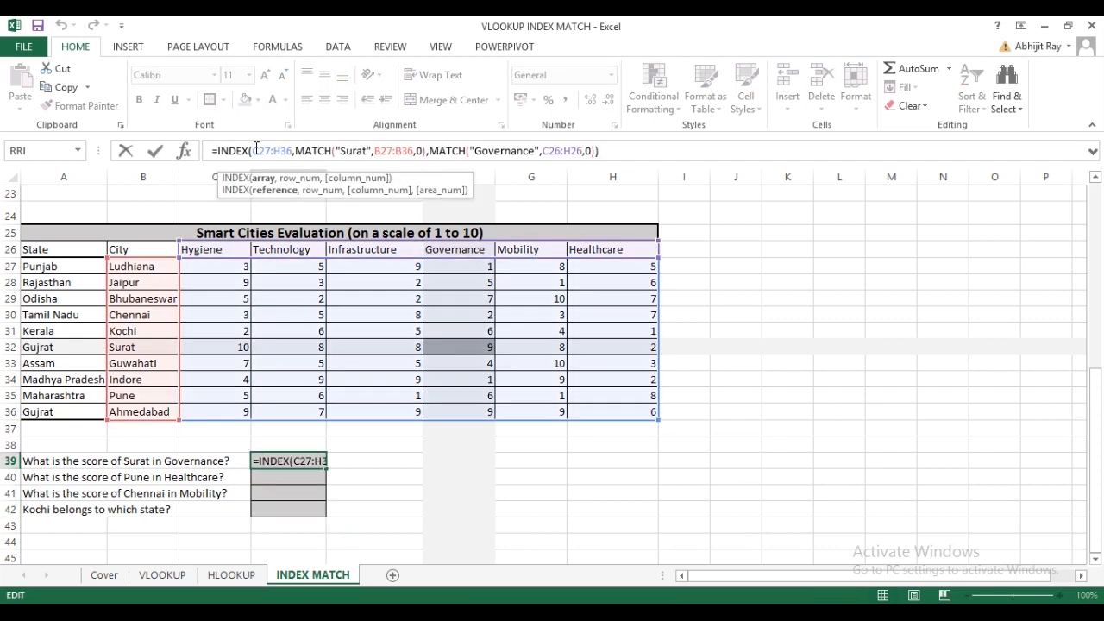
left_click_drag(268, 152, 287, 151)
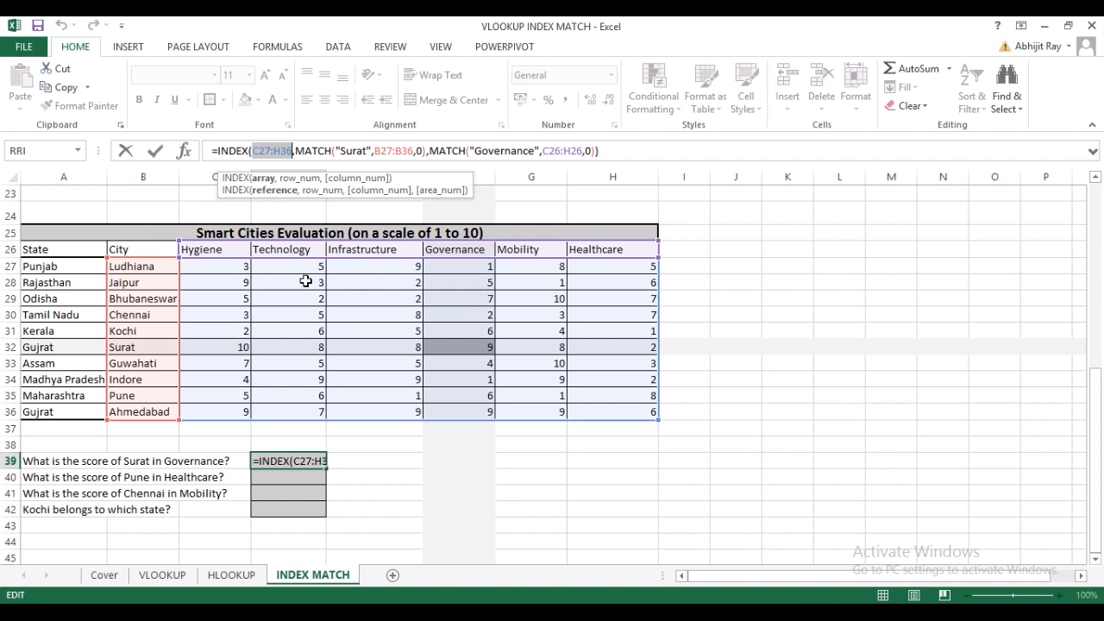
key("F4")
left_click_drag(397, 151, 439, 154)
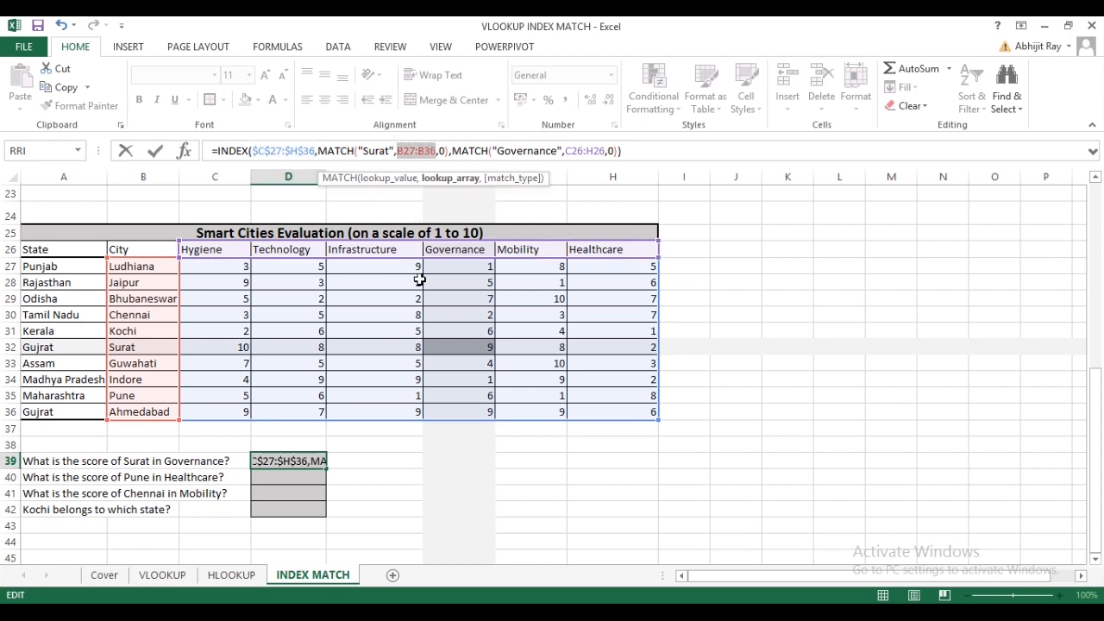
key("F4")
left_click_drag(587, 150, 630, 152)
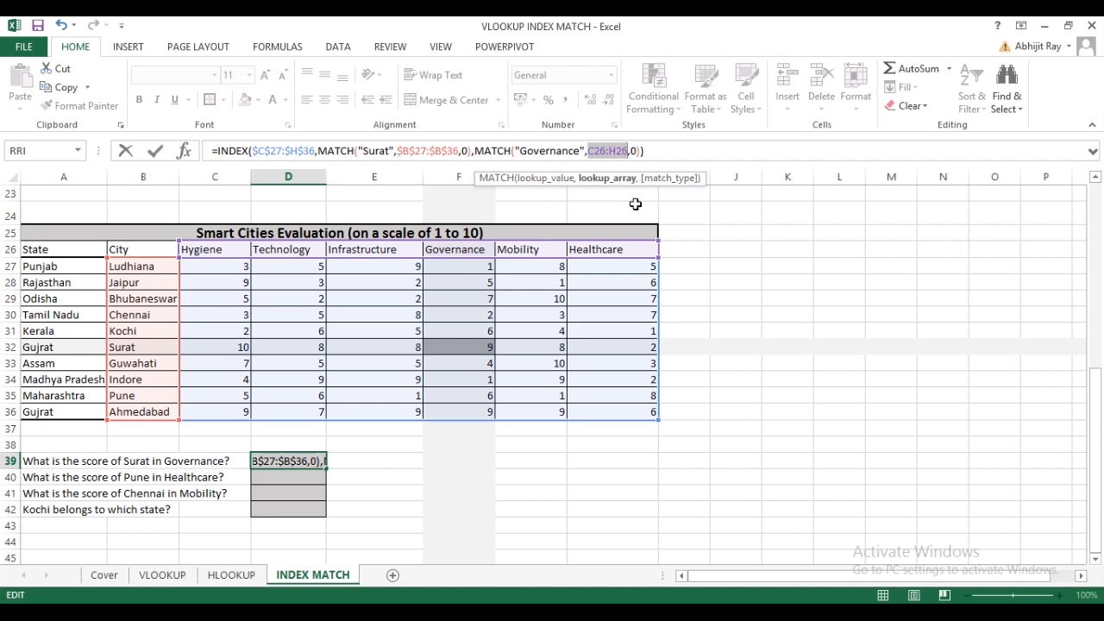
key("F4")
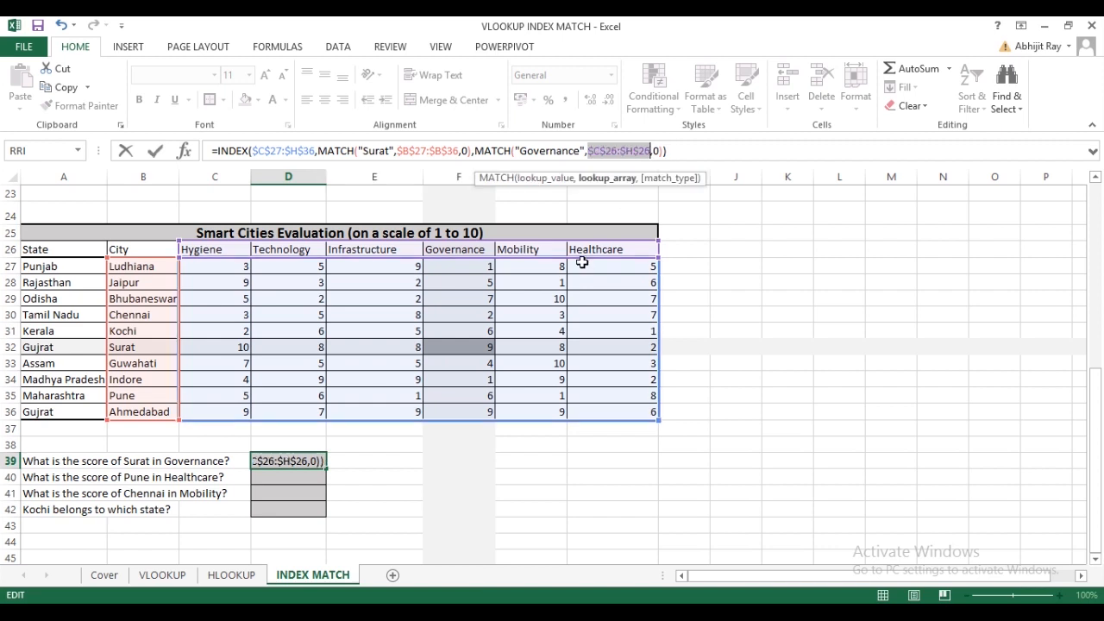
- Fill D39's formula with absolute references down through D42, and check the copied formula in D40
left_click(311, 460)
left_click_drag(326, 469, 324, 515)
left_click(313, 482)
left_click(303, 152)
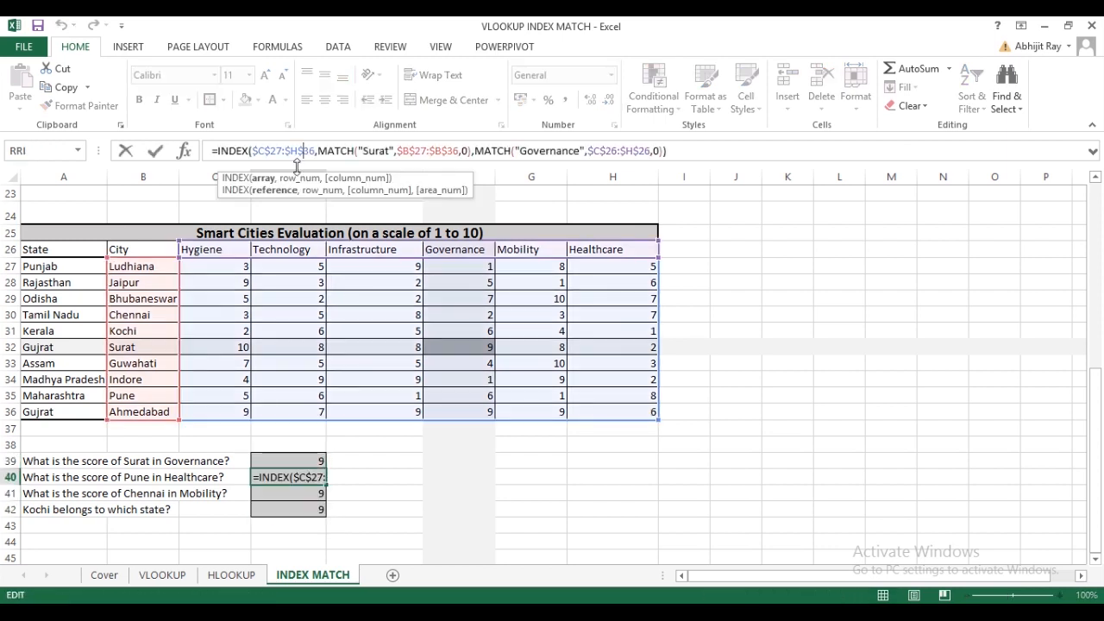
key("Return")
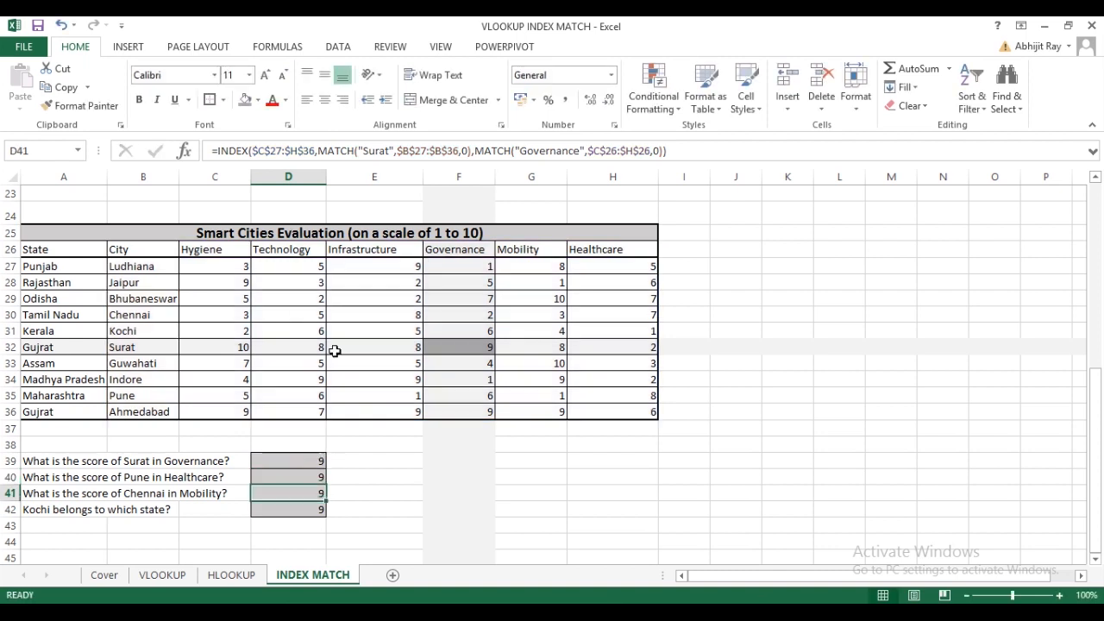
- Change the lookup values in D40's formula to "Pune" and "Healthcare"
left_click(304, 481)
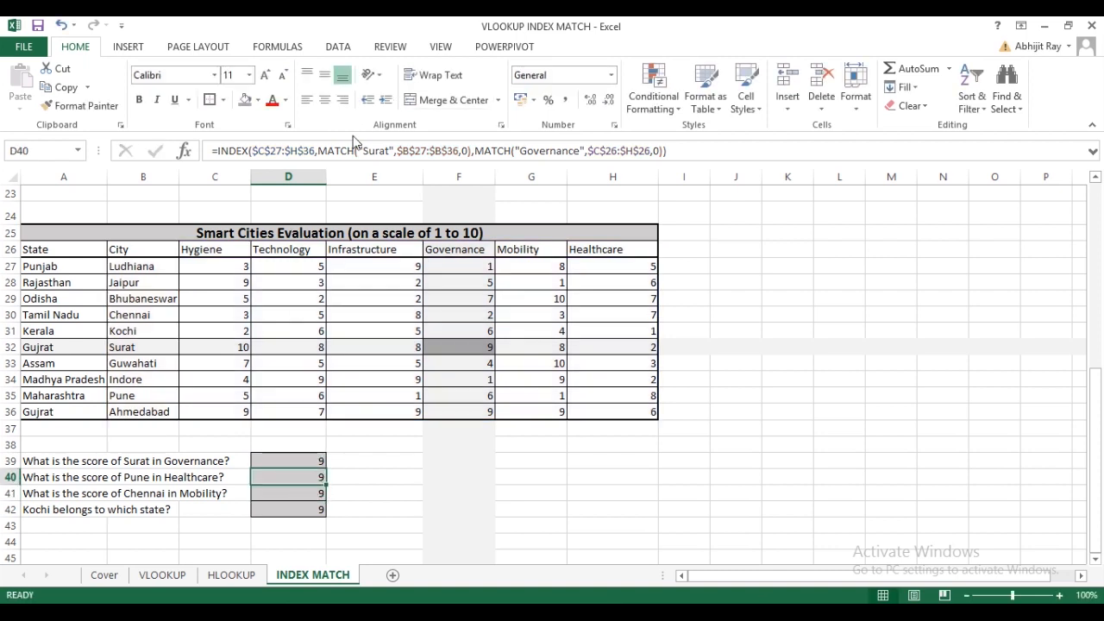
left_click_drag(363, 151, 390, 151)
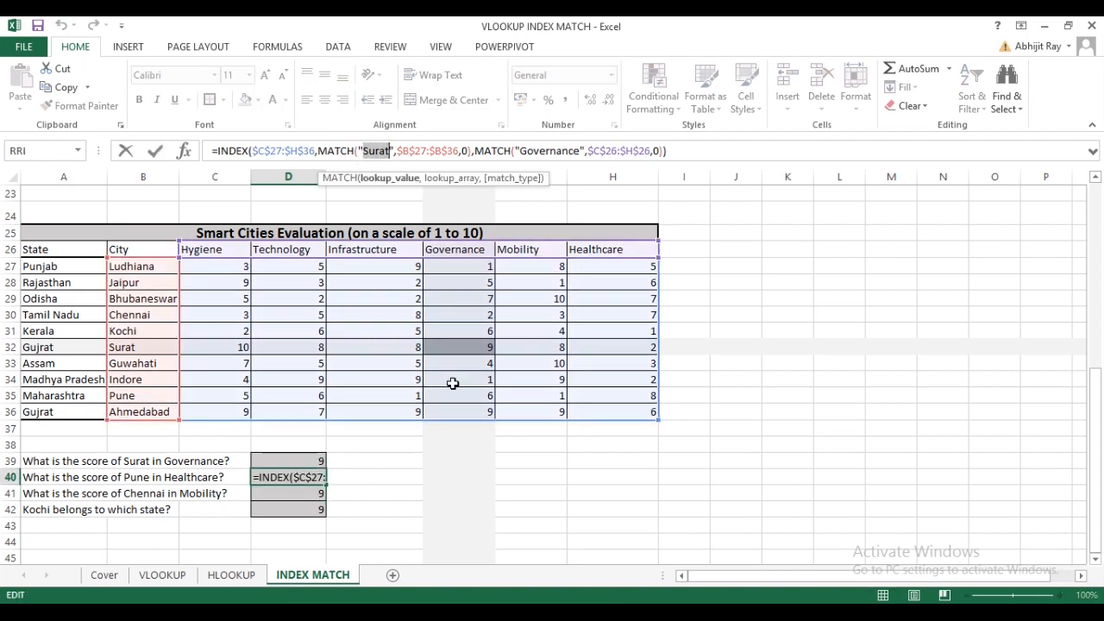
type("Pune")
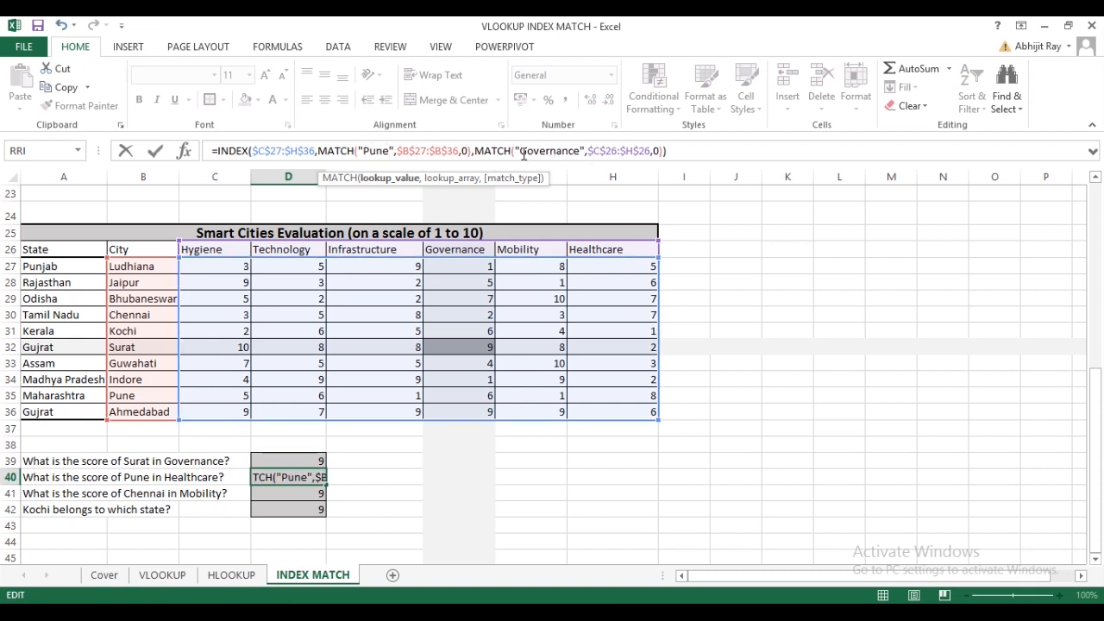
left_click_drag(522, 153, 581, 145)
type("Healthcare")
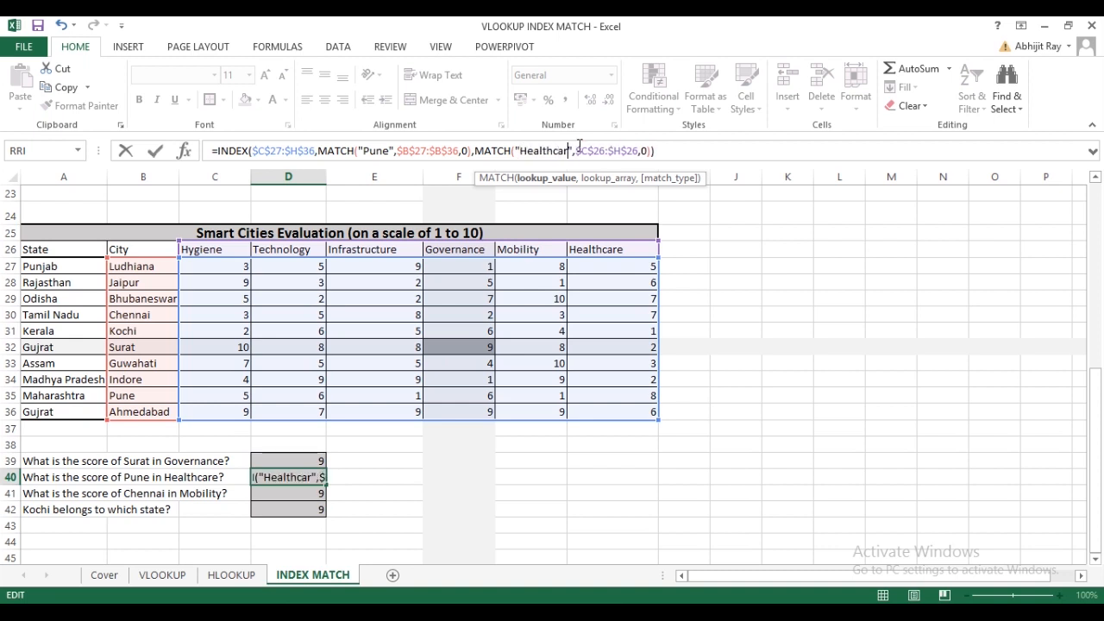
key("Return")
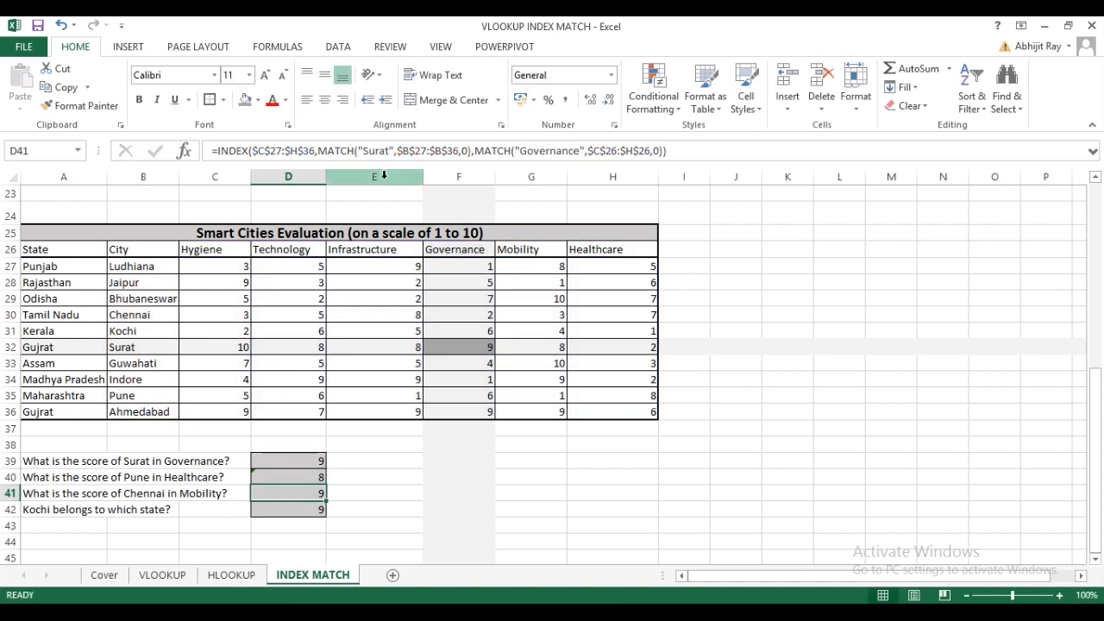
- Change the lookup values in D41's formula to "Chennai" and "Mobility"
left_click_drag(391, 152, 364, 151)
type("Chen")
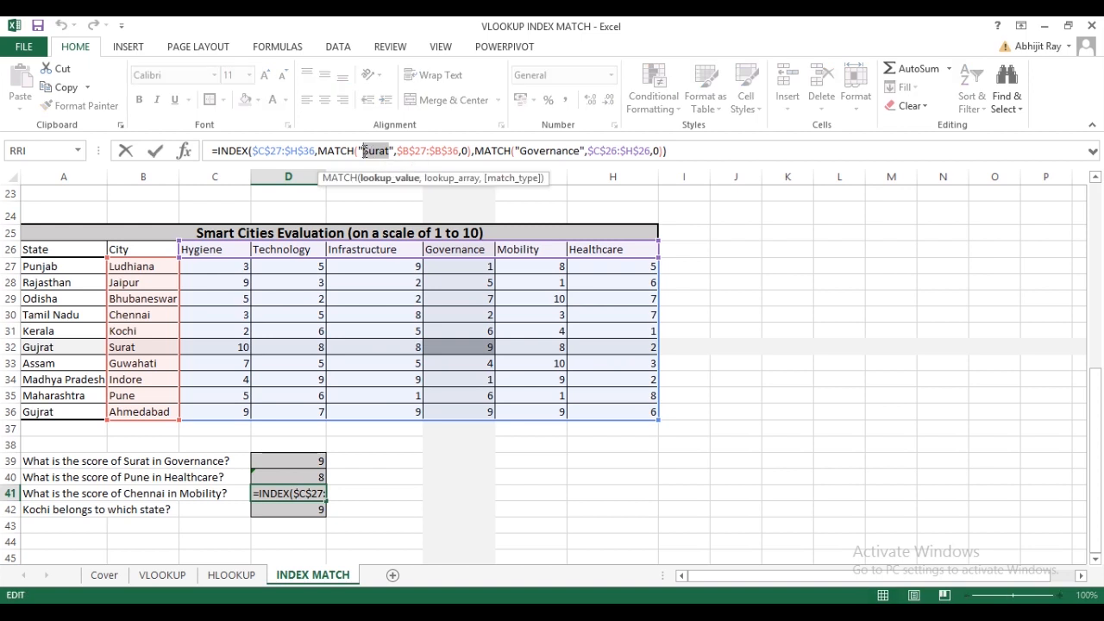
type("nai")
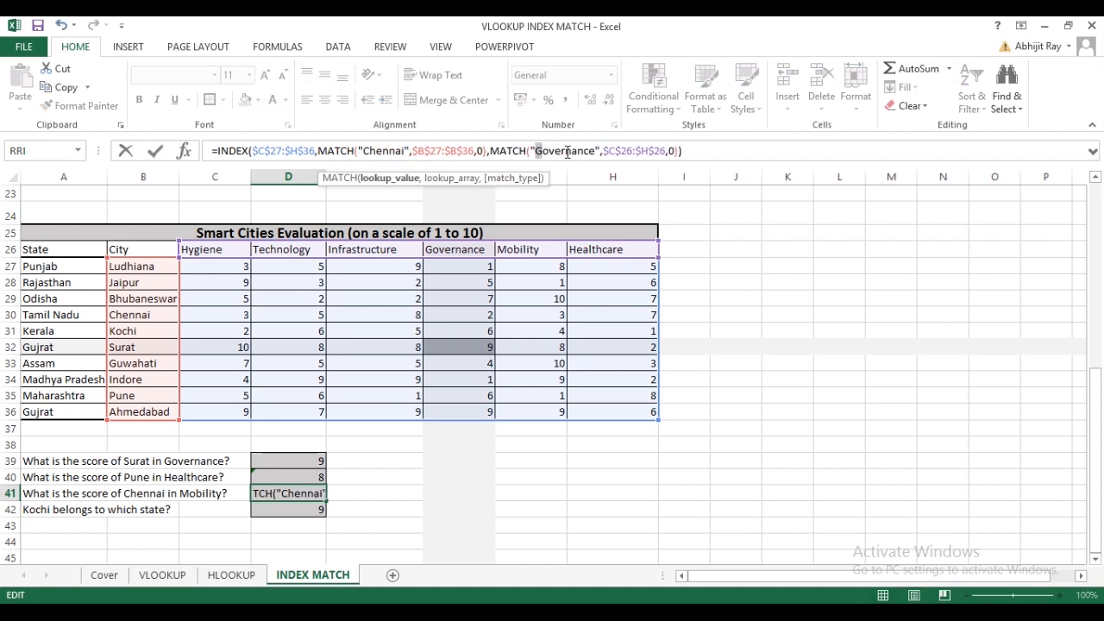
left_click_drag(567, 152, 595, 152)
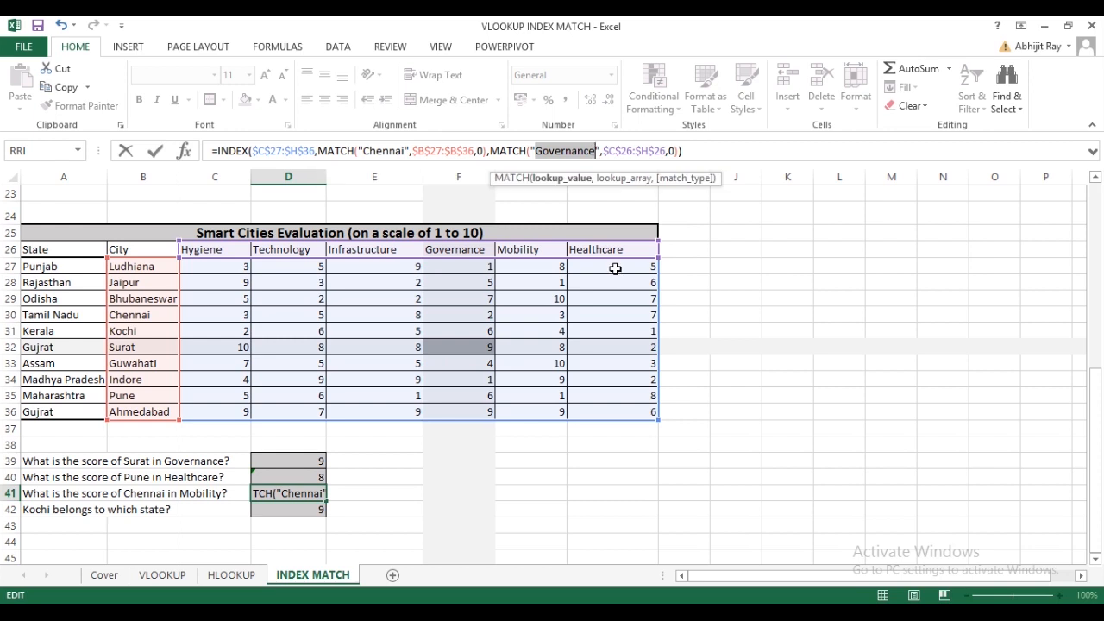
type("Mobility")
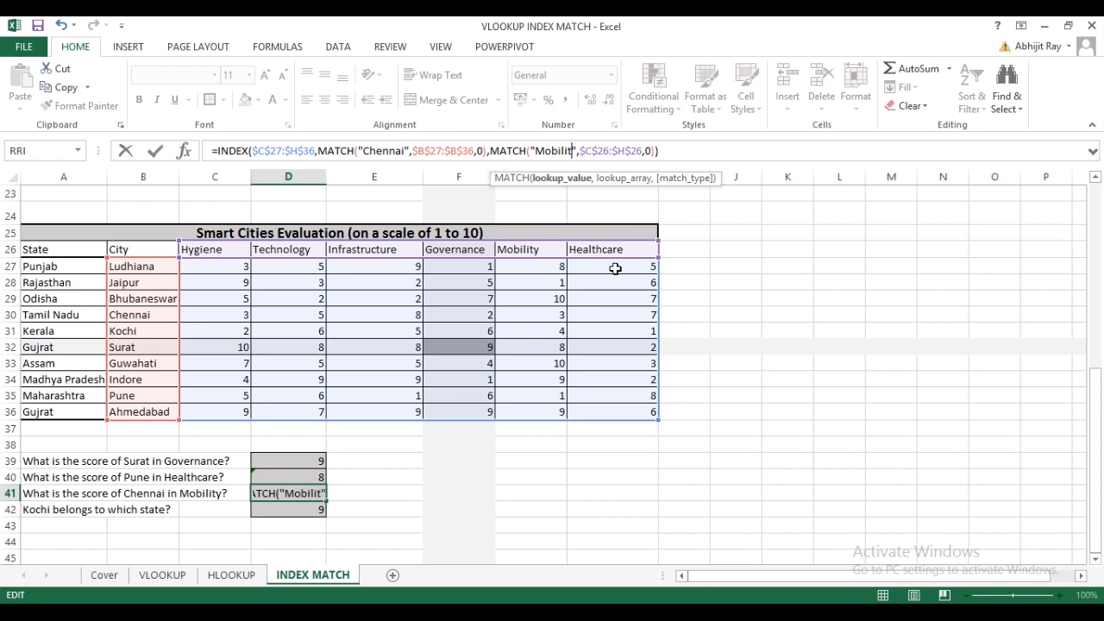
key("Return")
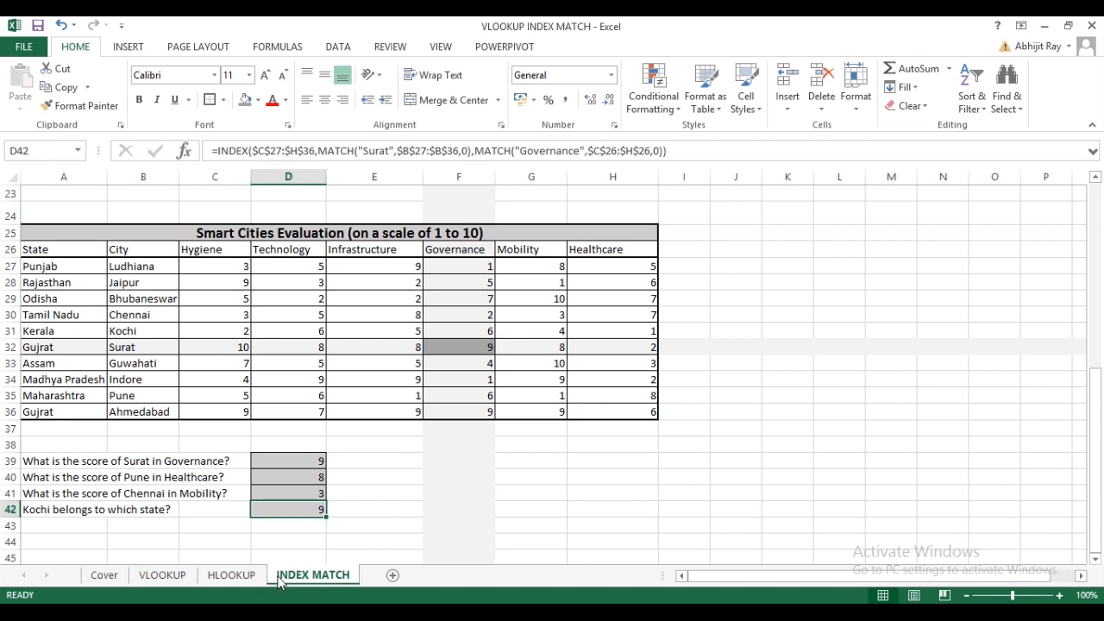
- Examine the city names in B27:B36 and the State column beside them
left_click_drag(138, 276, 158, 402)
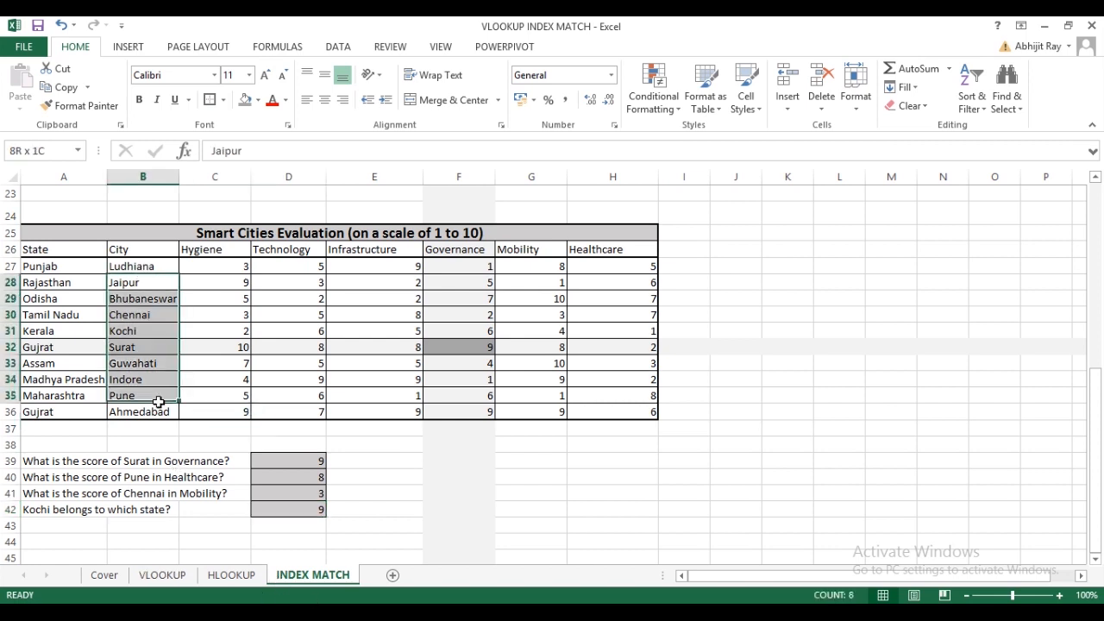
left_click(41, 347)
left_click_drag(142, 264, 142, 411)
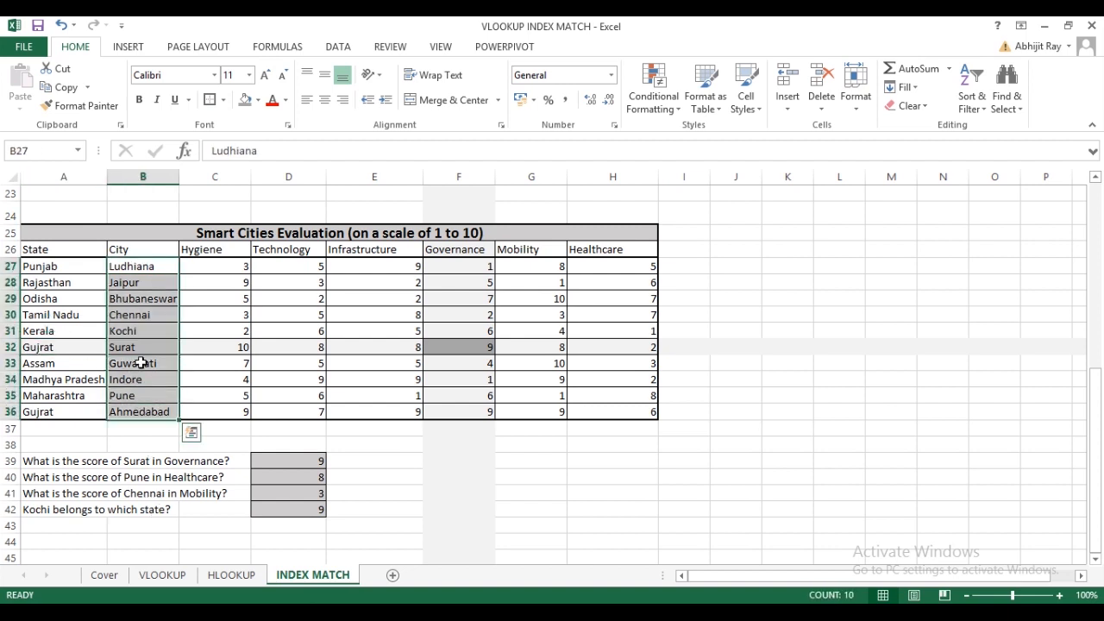
left_click(66, 347)
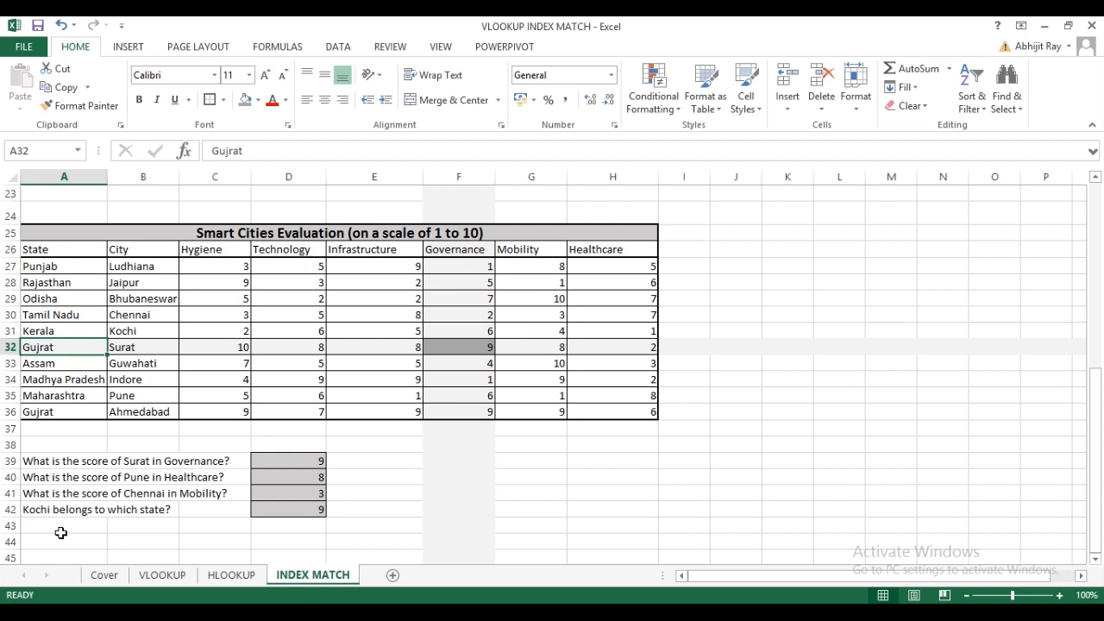
left_click(74, 313)
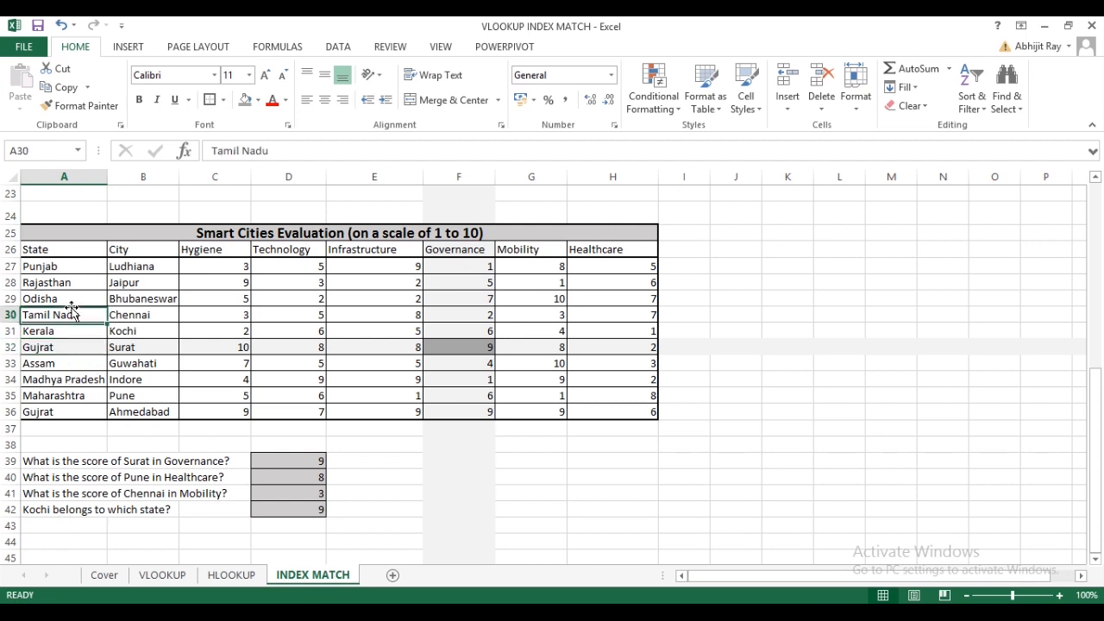
left_click(76, 384)
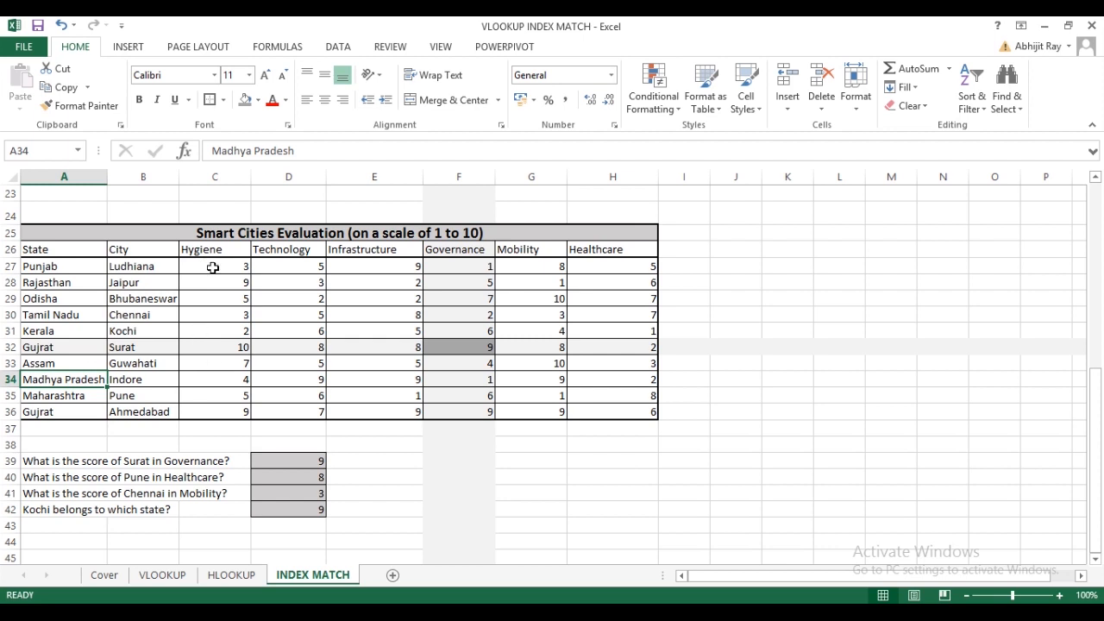
- Copy the category headers C26:H26 into row 37 beneath the table, starting at C37
left_click_drag(210, 250, 609, 251)
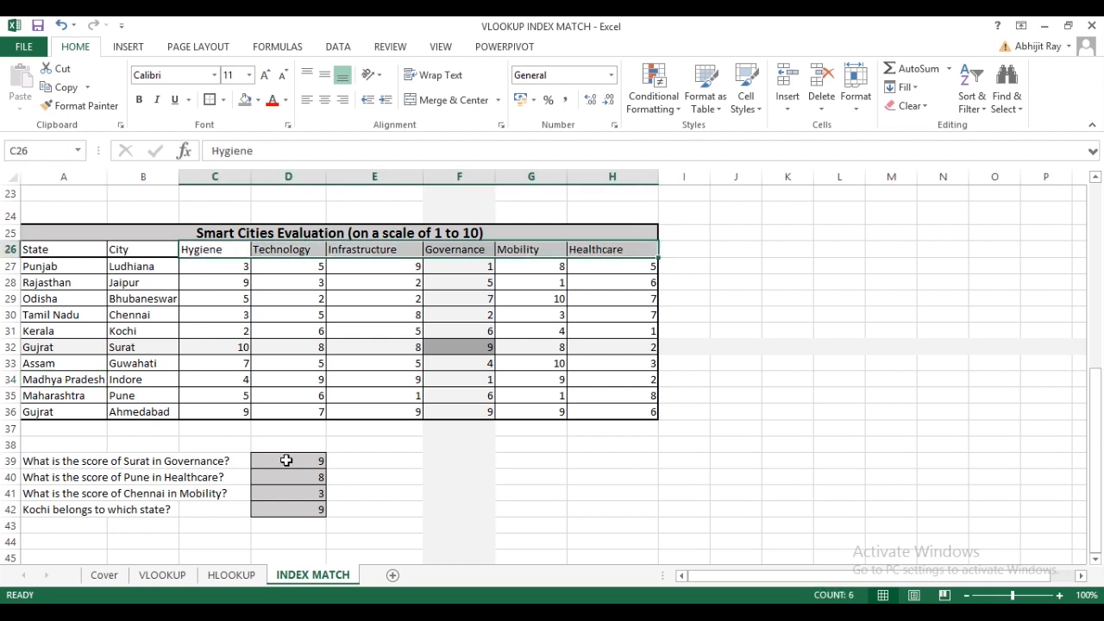
key("ctrl+c")
left_click(211, 428)
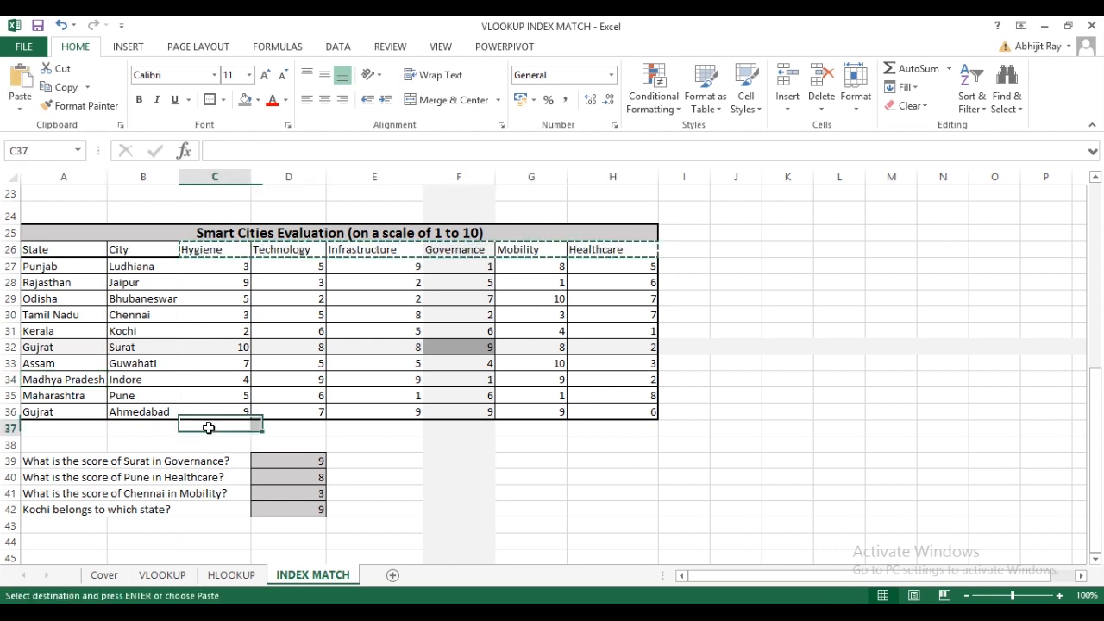
key("ctrl+v")
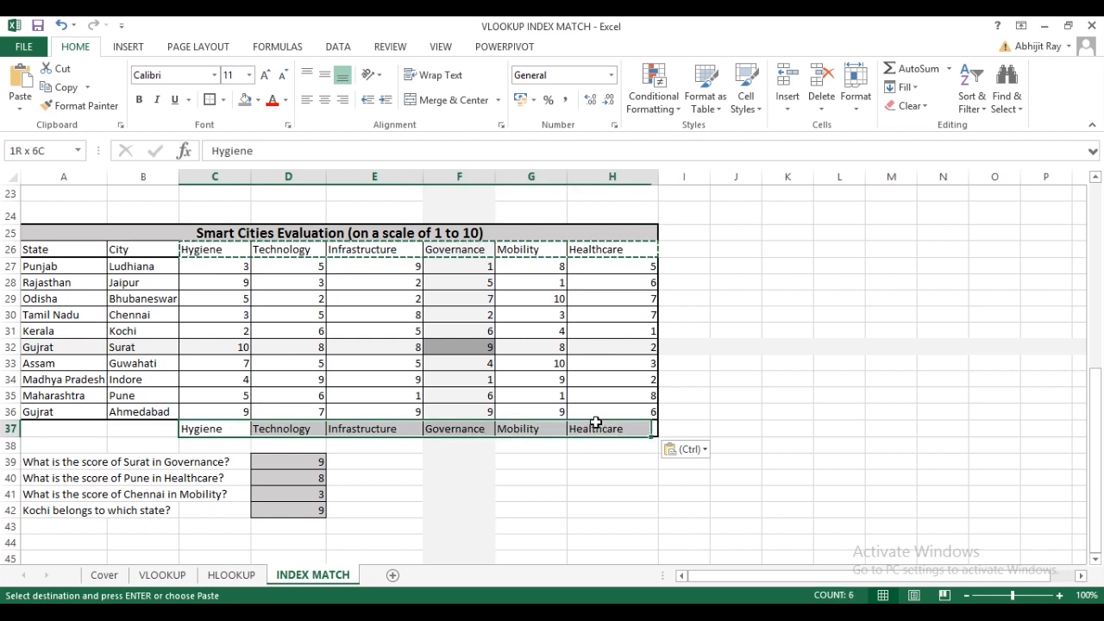
left_click(511, 411)
left_click(472, 315)
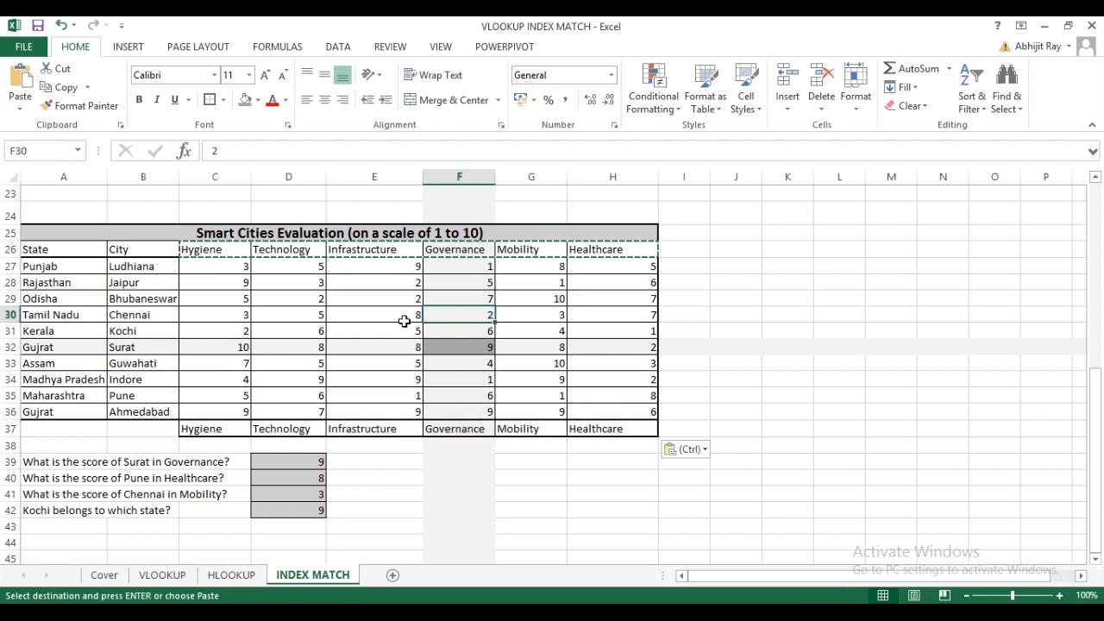
- Clear the copied category headers from C37:H37
left_click_drag(233, 430, 624, 429)
key("Escape")
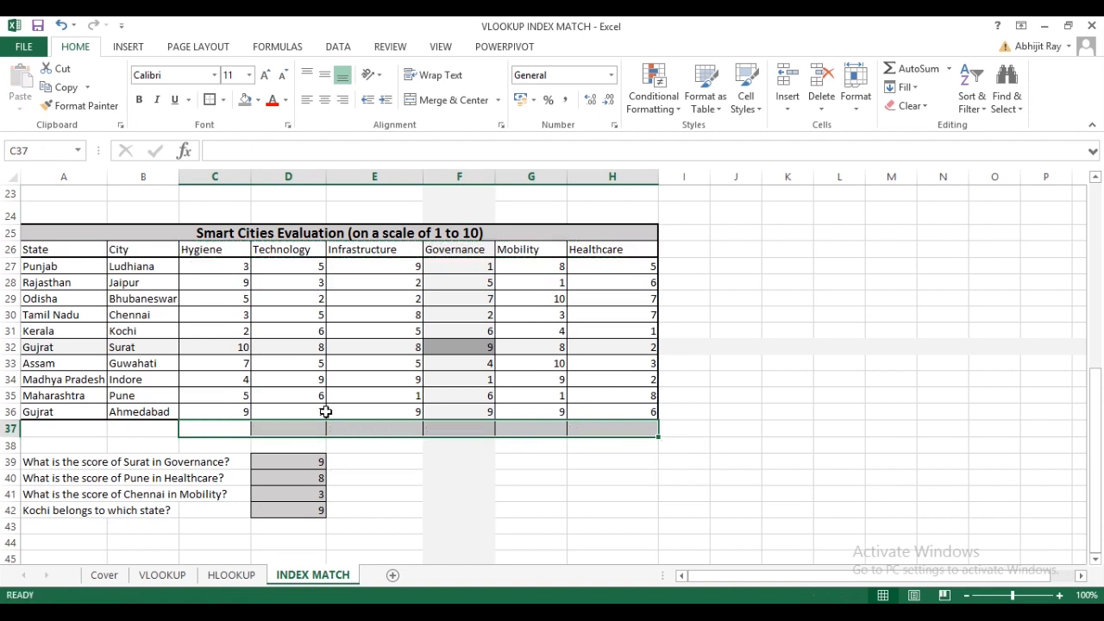
key("Delete")
left_click(364, 379)
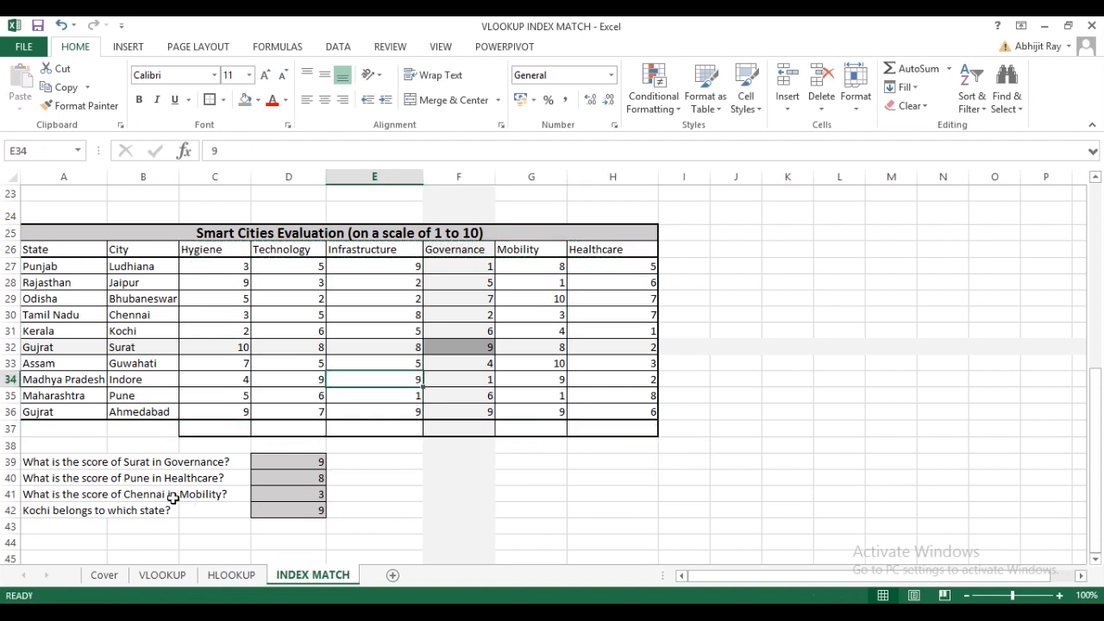
- Check Kochi and its state in row 31, and clear the copied formula from D42
left_click(290, 510)
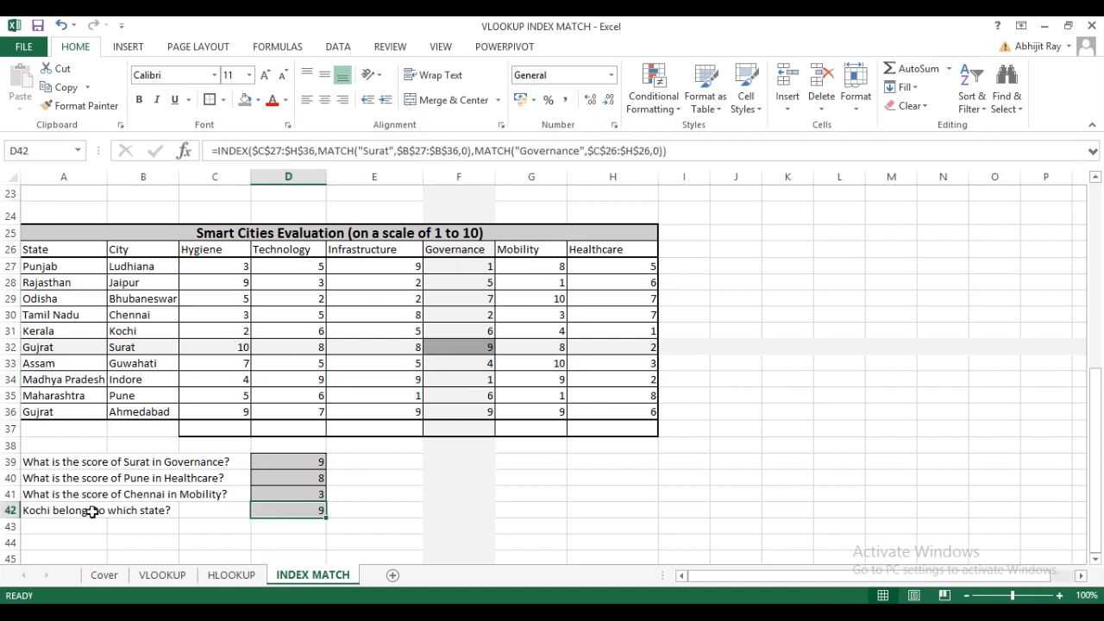
left_click(138, 331)
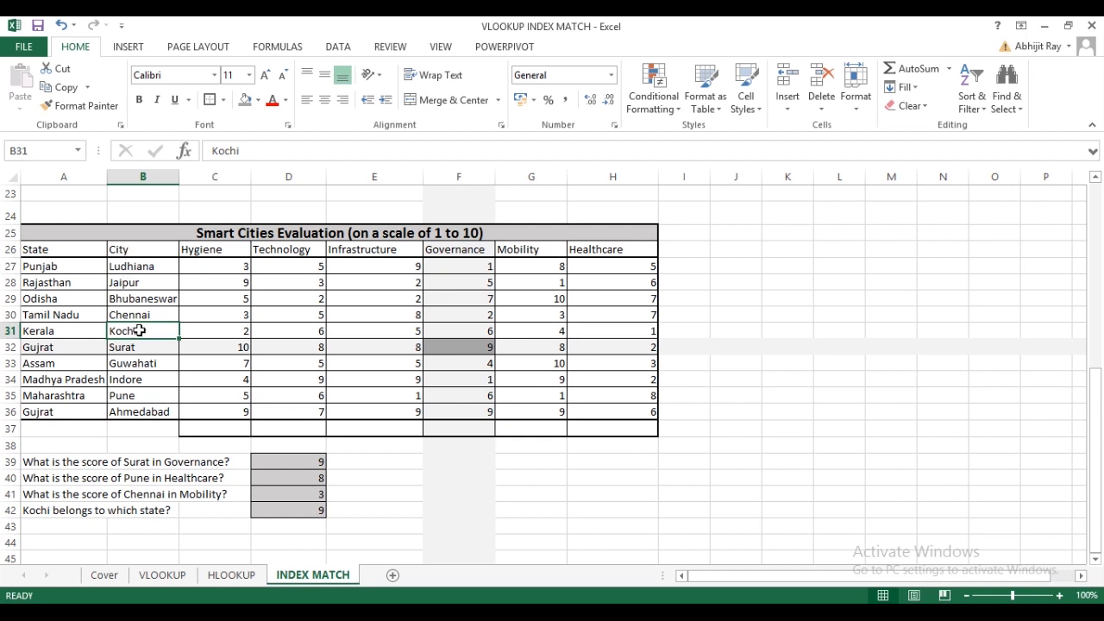
key("Left")
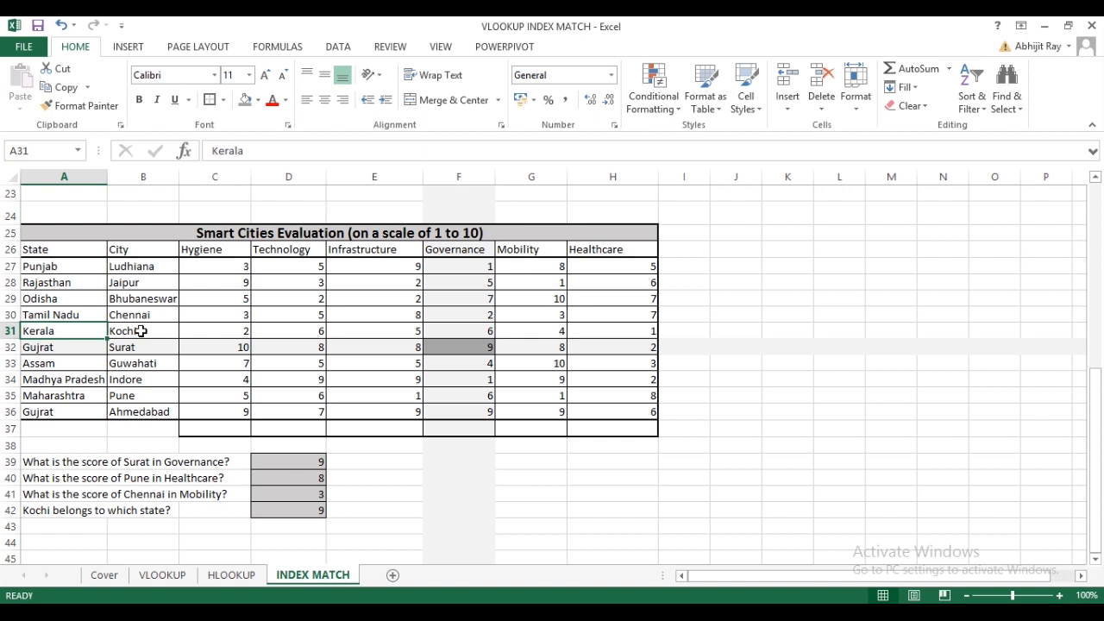
left_click(287, 508)
key("Delete")
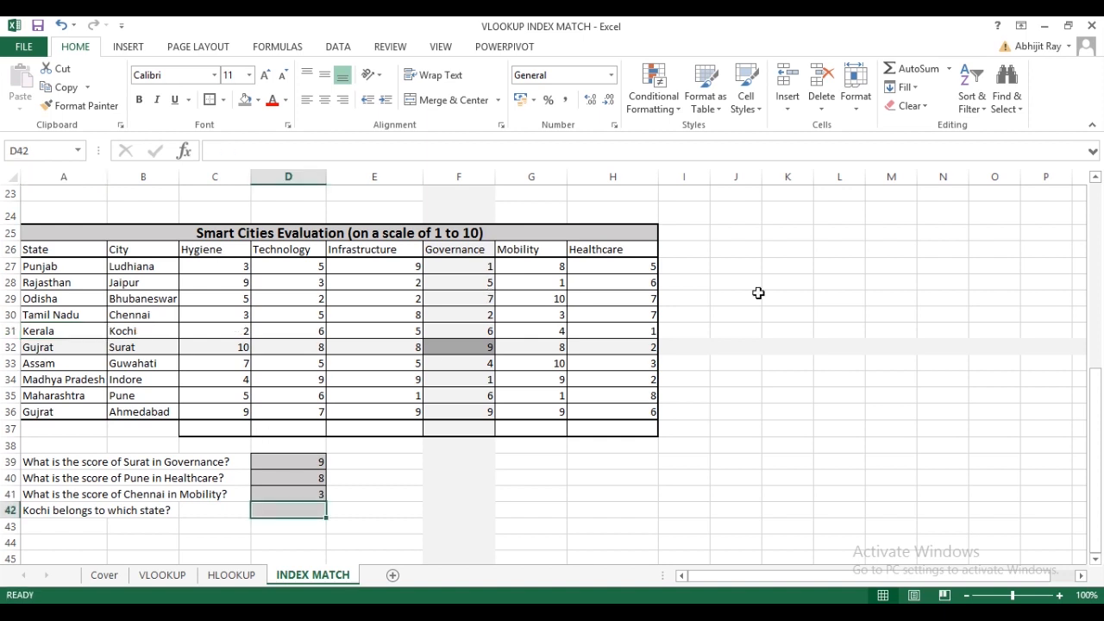
- Start an INDEX formula in D42 with the whole table body A27:H36 as its array
type("=ind")
key("Tab")
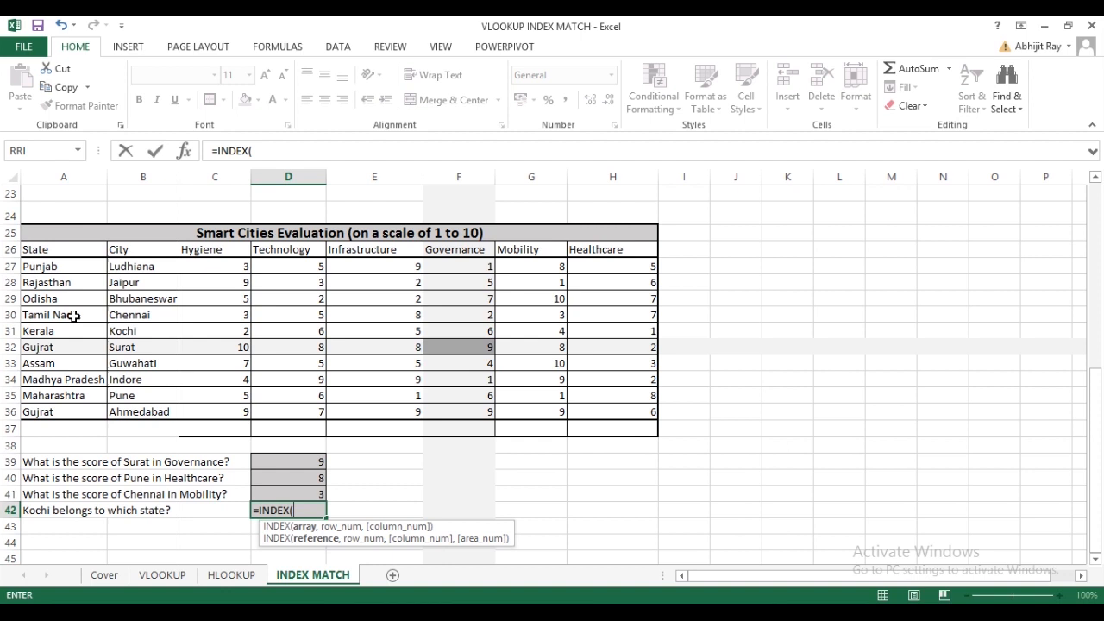
left_click(92, 270)
left_click_drag(93, 270, 636, 414)
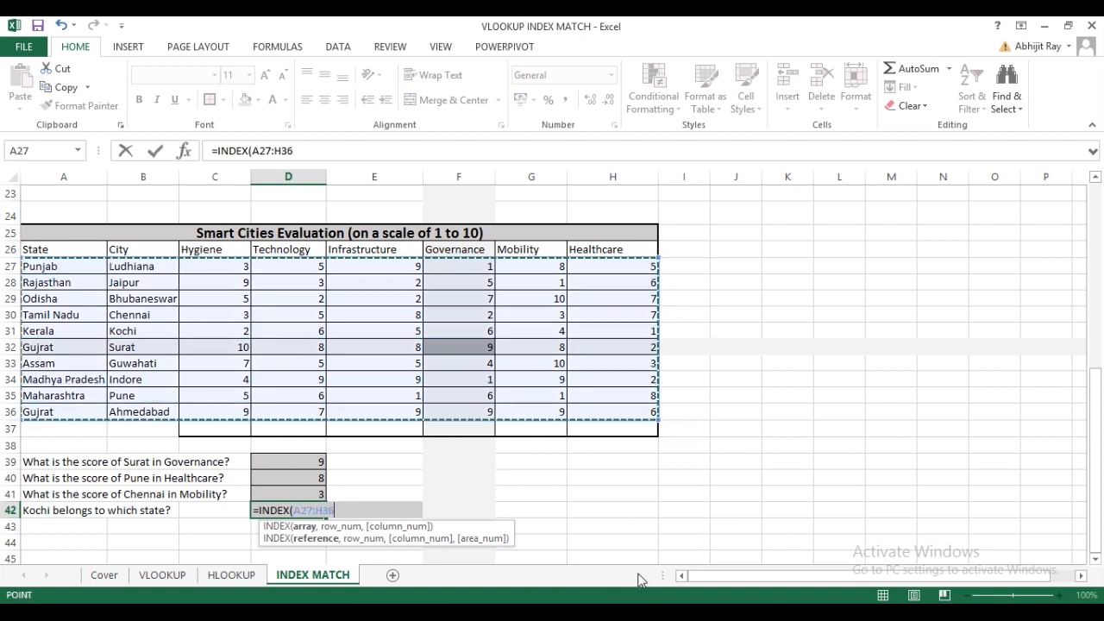
type(",")
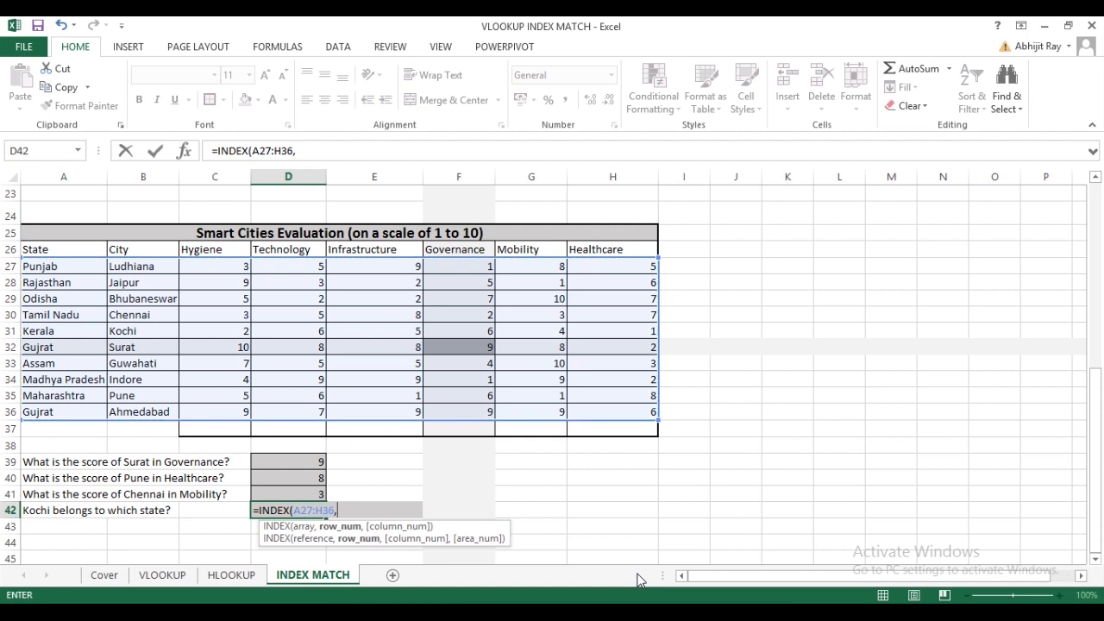
- Supply the row number in D42's INDEX formula with an exact MATCH of "Kochi" in B27:B36, using match type 0
type("ma")
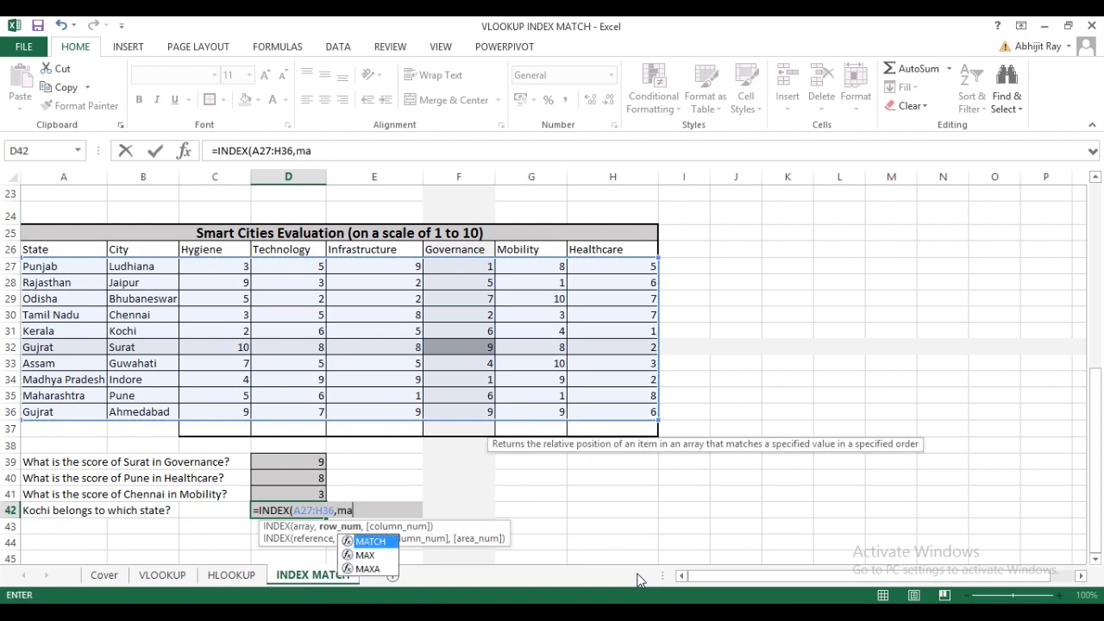
type("t")
key("Tab")
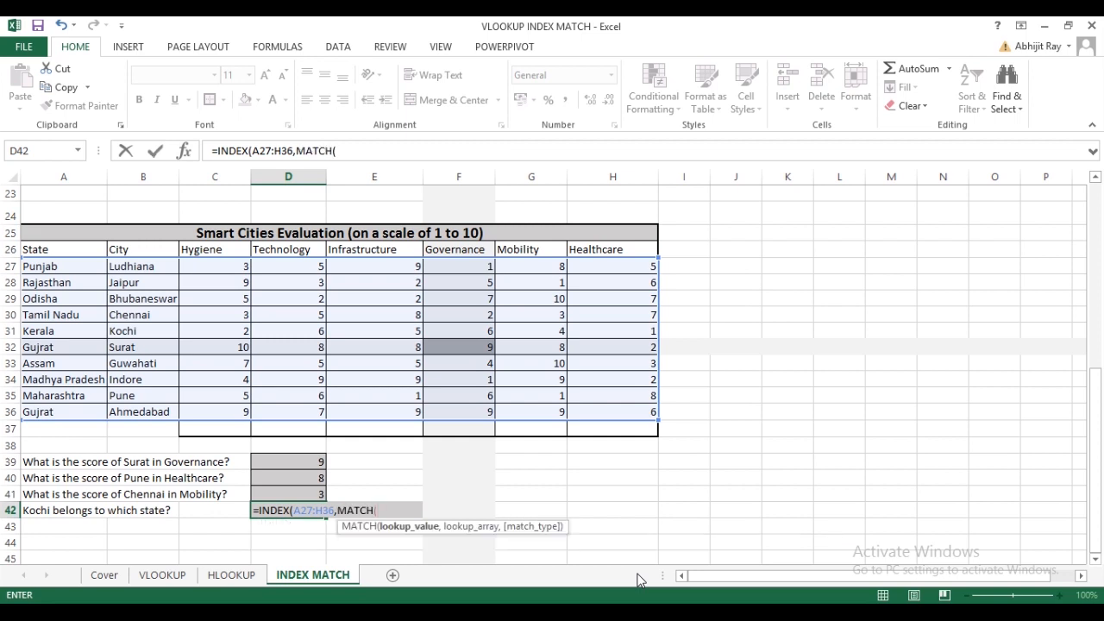
type("\"Kochi\",")
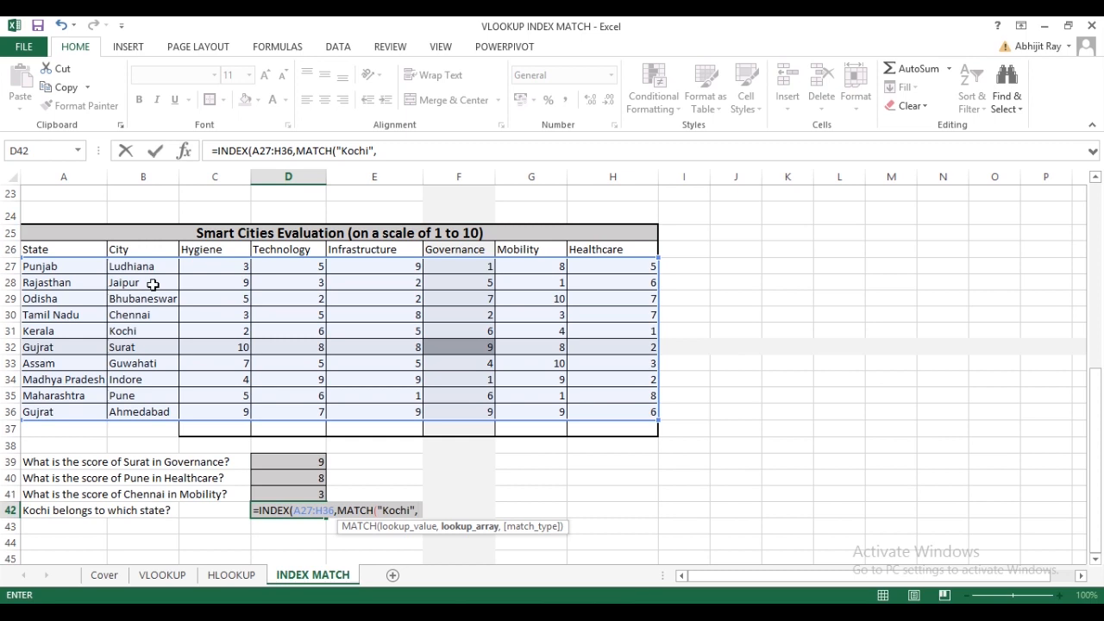
left_click_drag(147, 266, 166, 415)
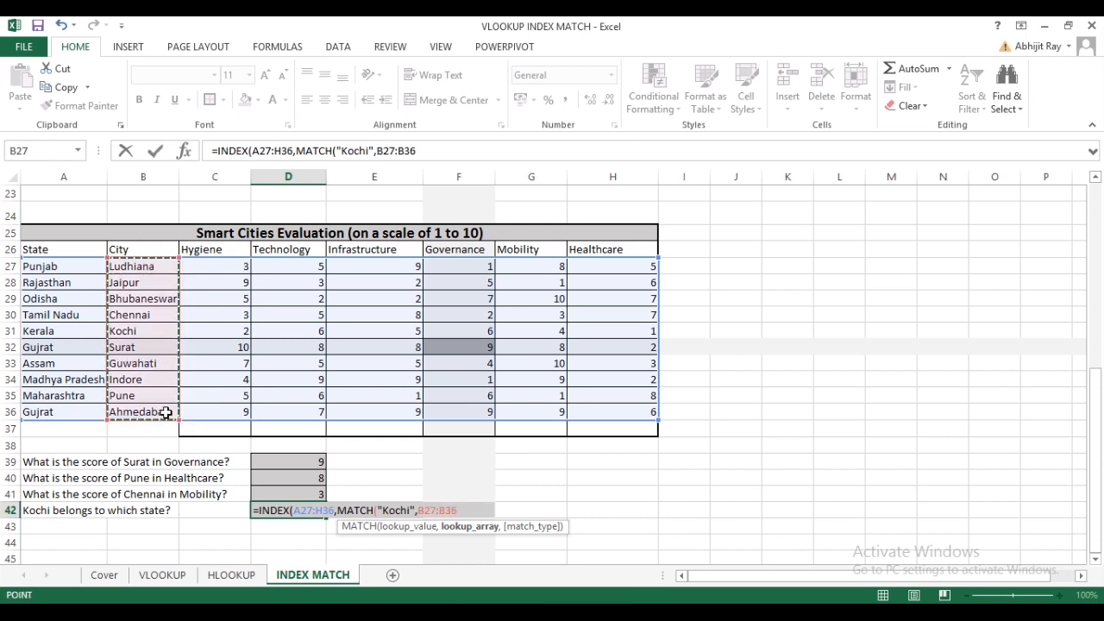
type(",0")
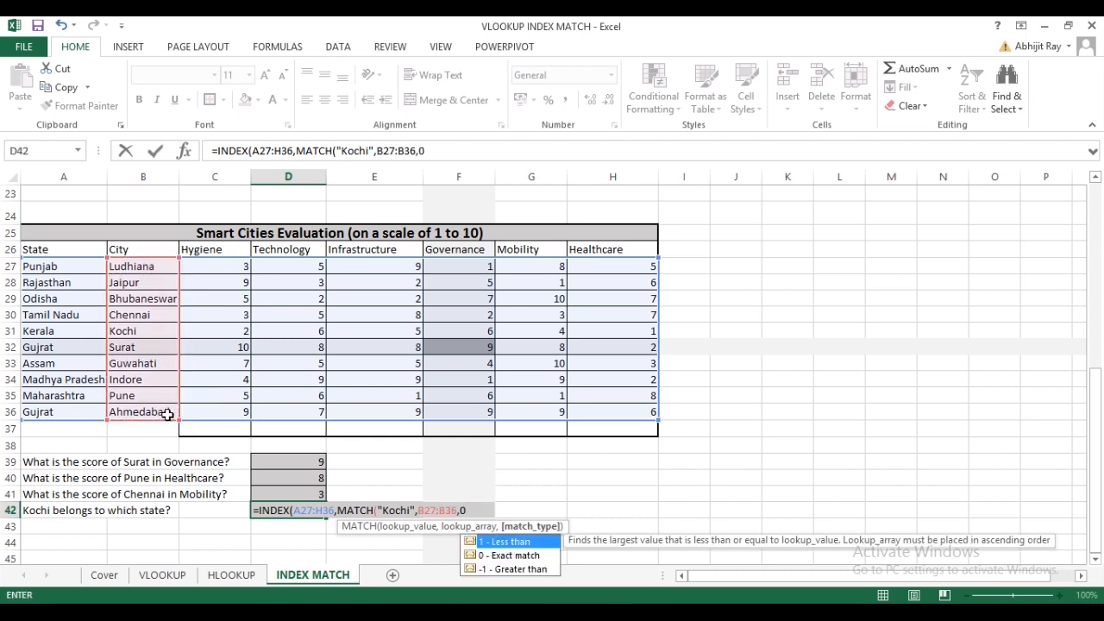
type("),")
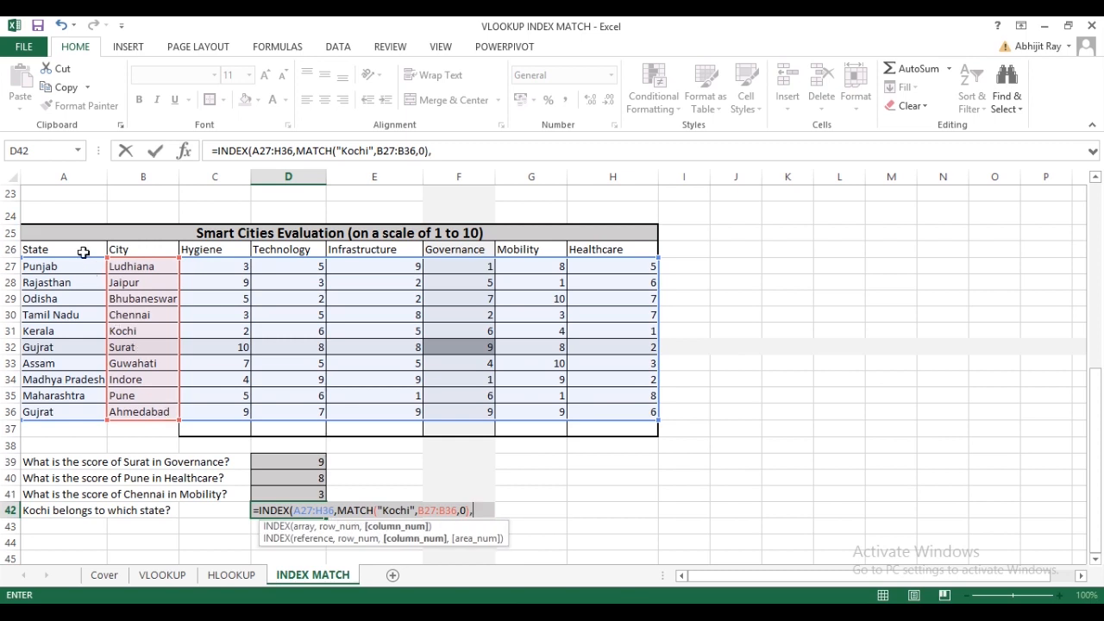
- Supply the column number with an exact MATCH of "State" in A26:H26, using match type 0, and enter D42's formula
type("match")
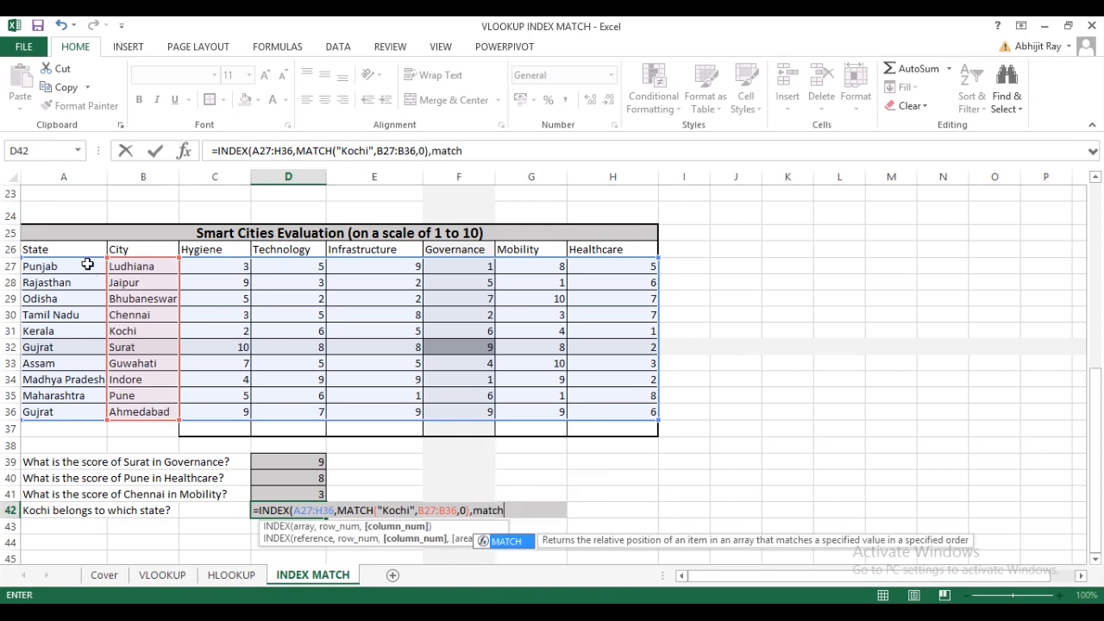
key("Tab")
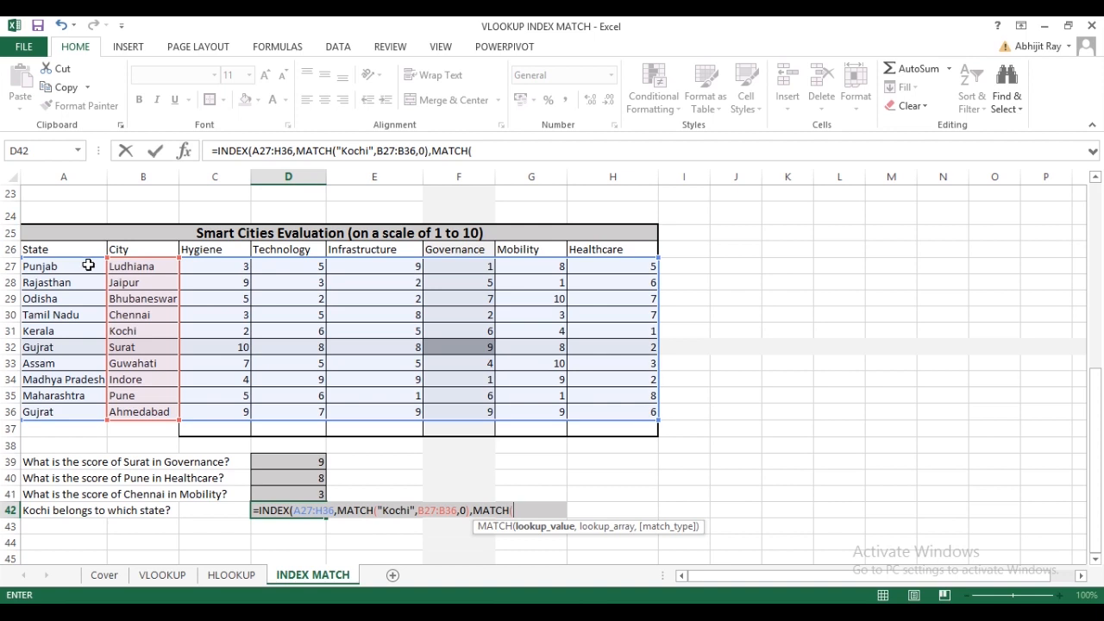
type("\"State\",")
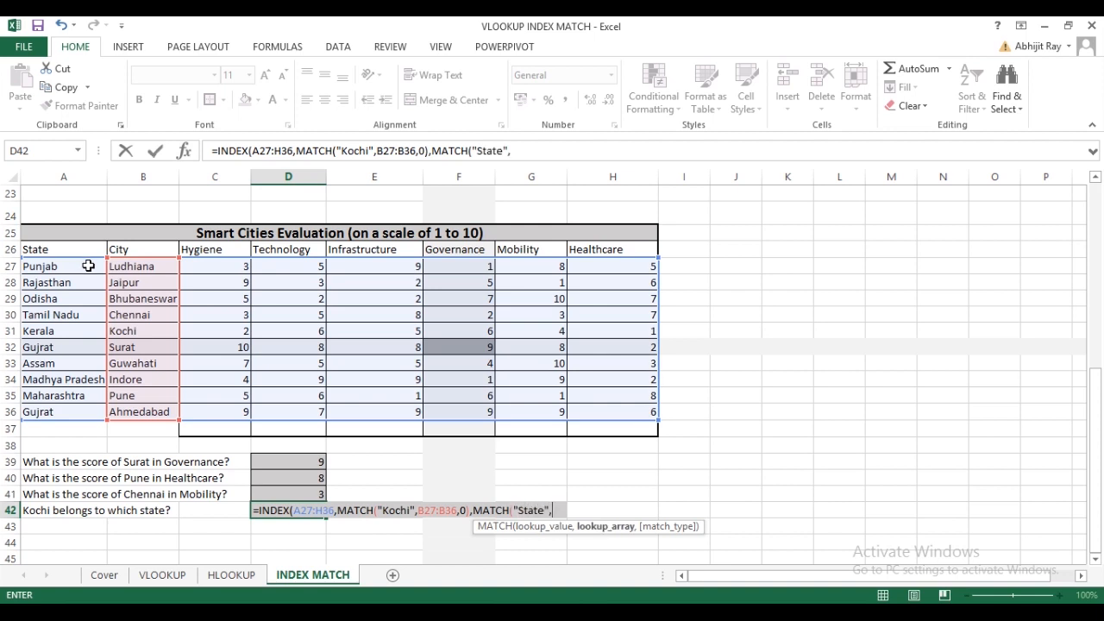
left_click(56, 249)
left_click_drag(56, 249, 598, 249)
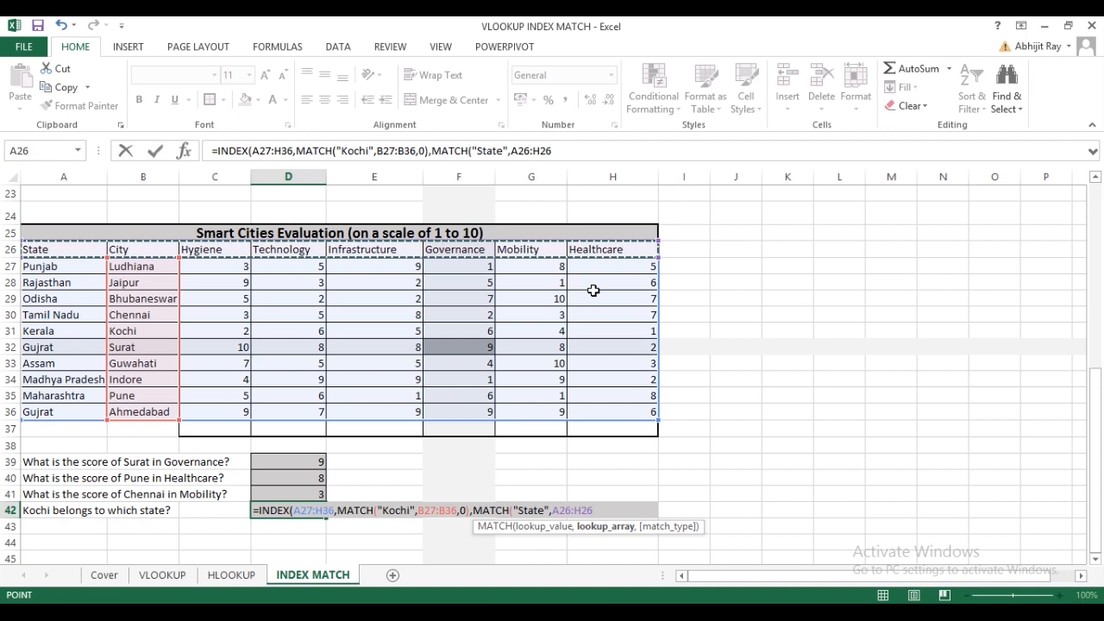
type(",0)")
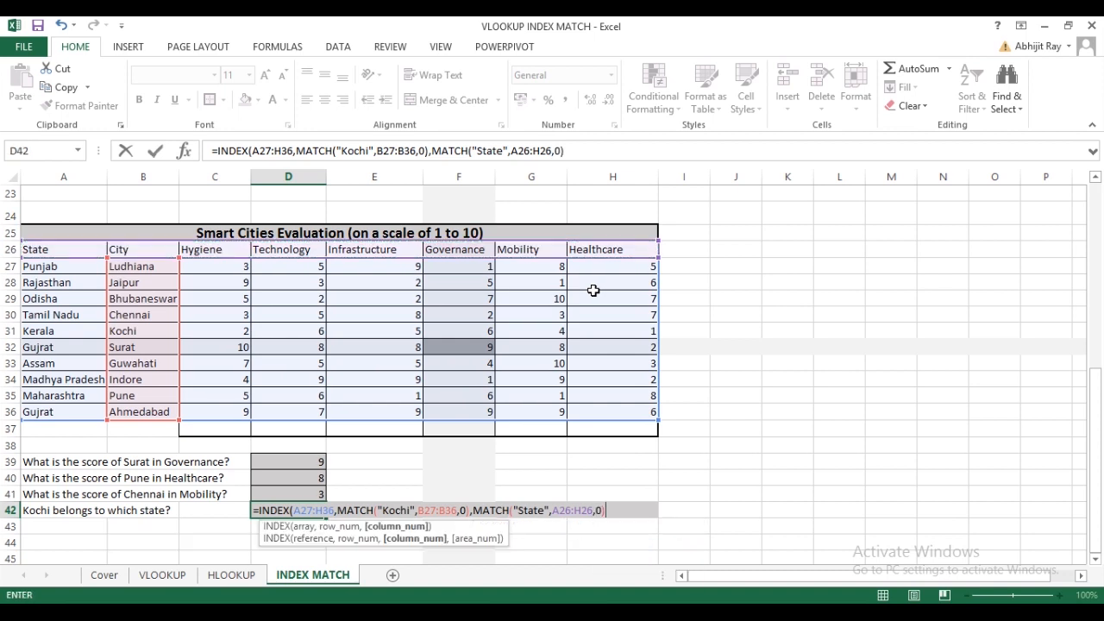
key("Return")
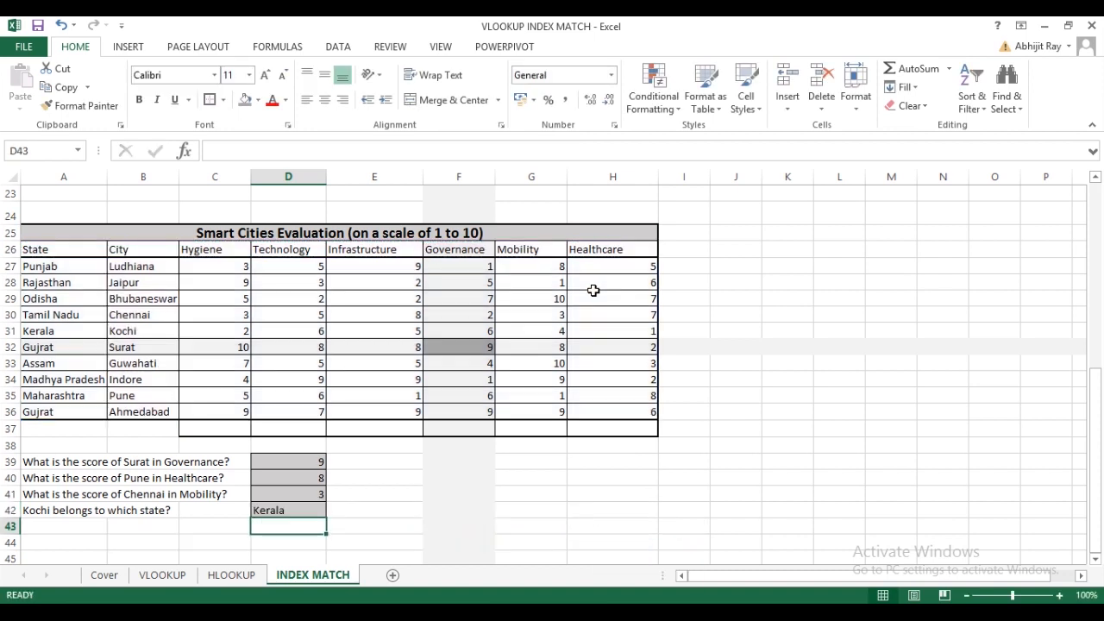
- Review D42's INDEX and MATCH formula alongside the city names in B27:B36 and the category headers in C26:H26
left_click(315, 511)
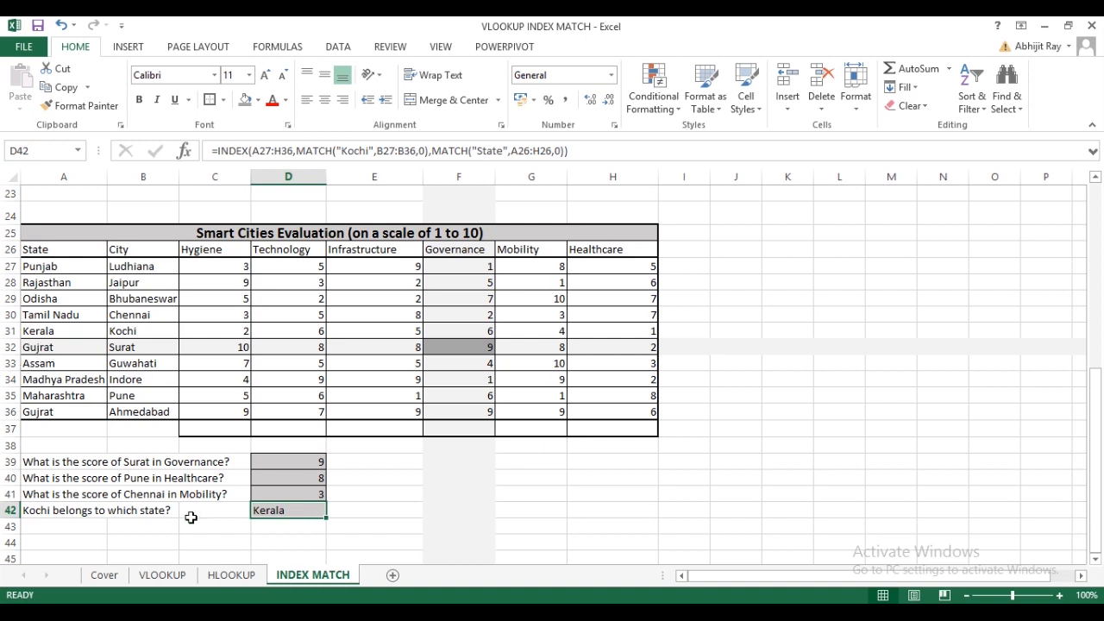
left_click(312, 528)
left_click(570, 496)
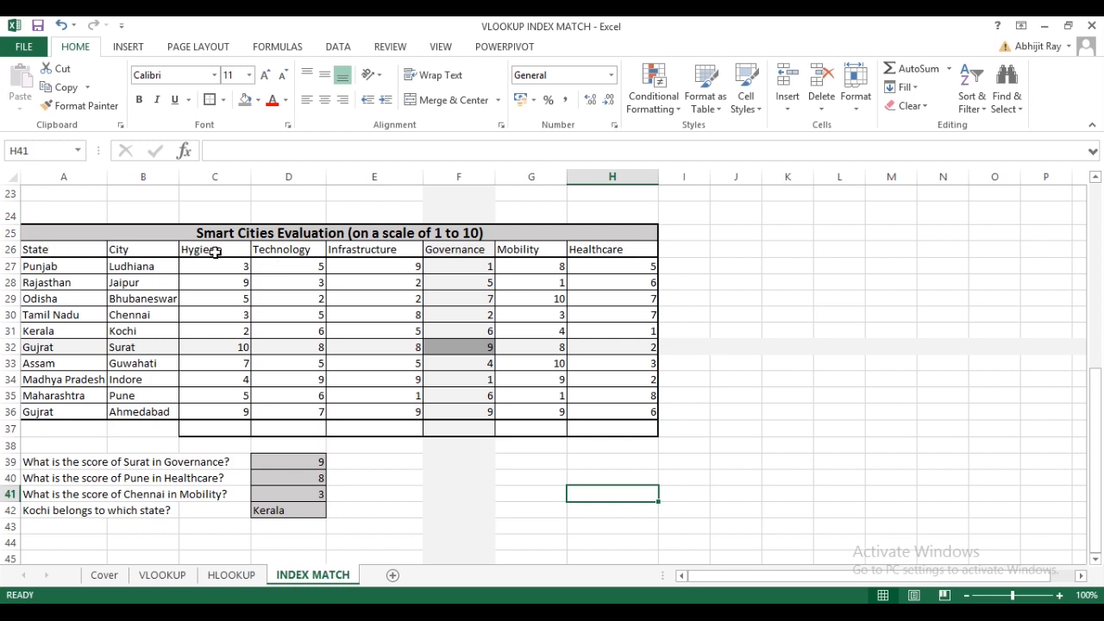
left_click_drag(216, 252, 629, 272)
left_click_drag(121, 283, 153, 410)
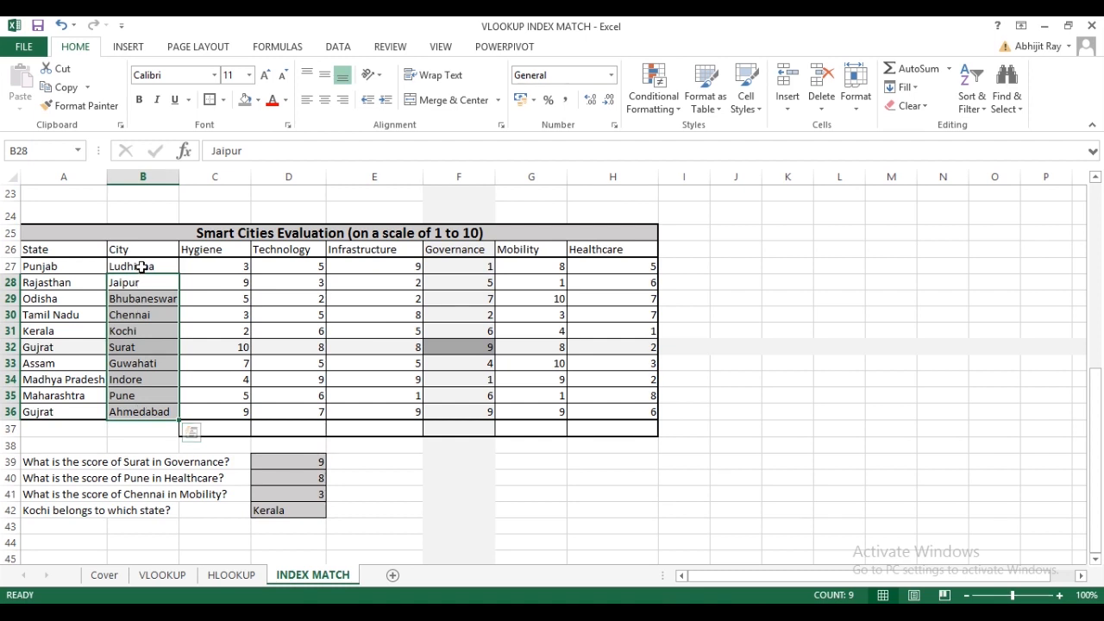
left_click_drag(148, 267, 153, 414)
left_click_drag(213, 251, 596, 249)
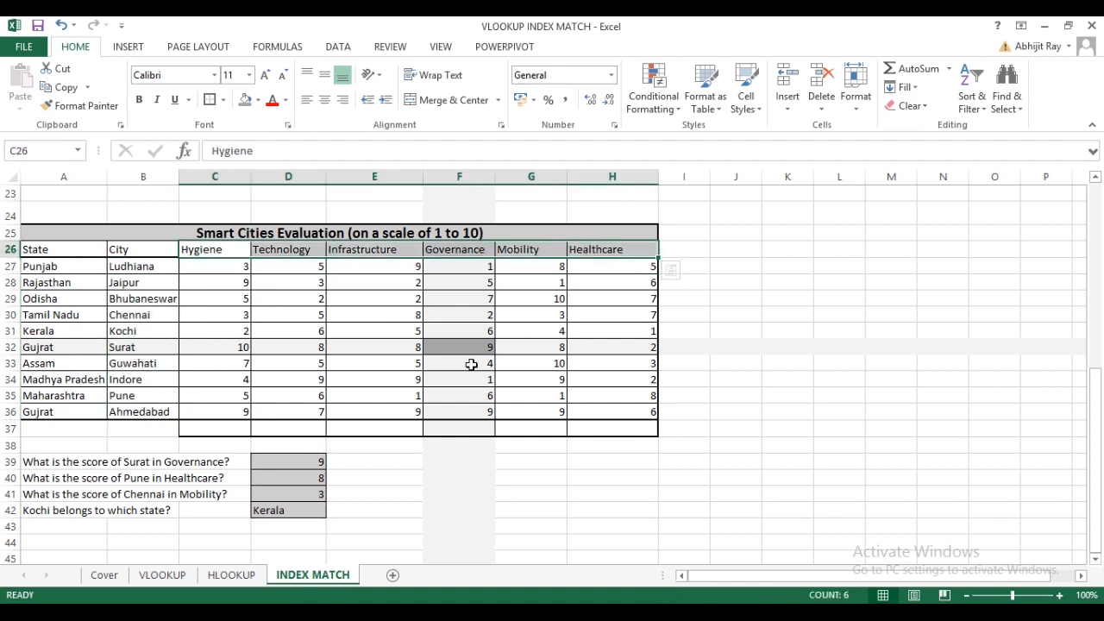
left_click(434, 380)
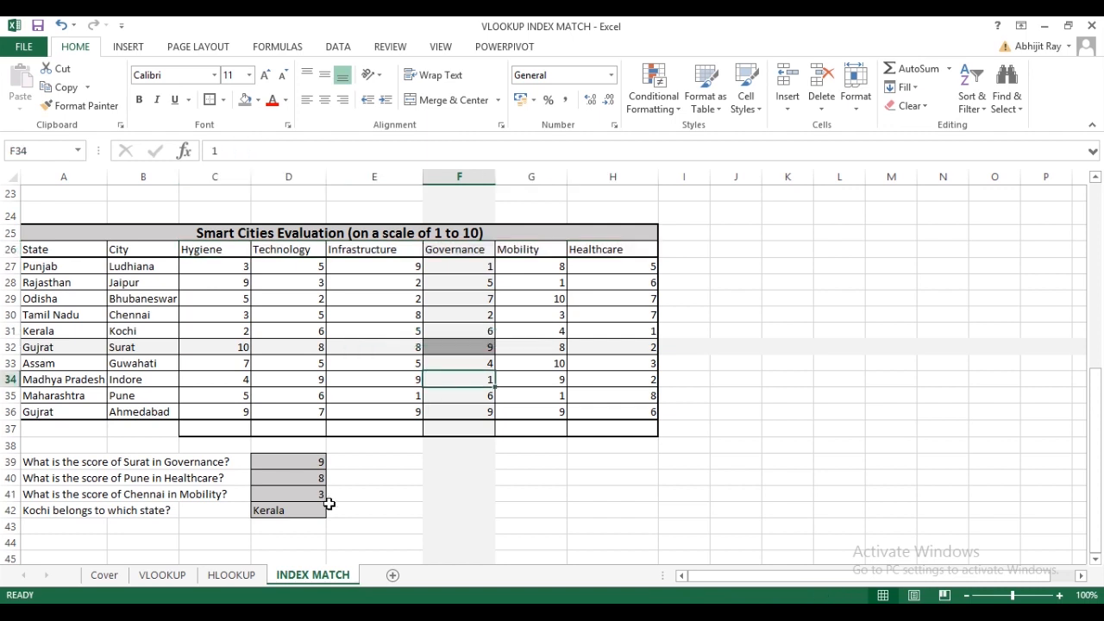
left_click(366, 528)
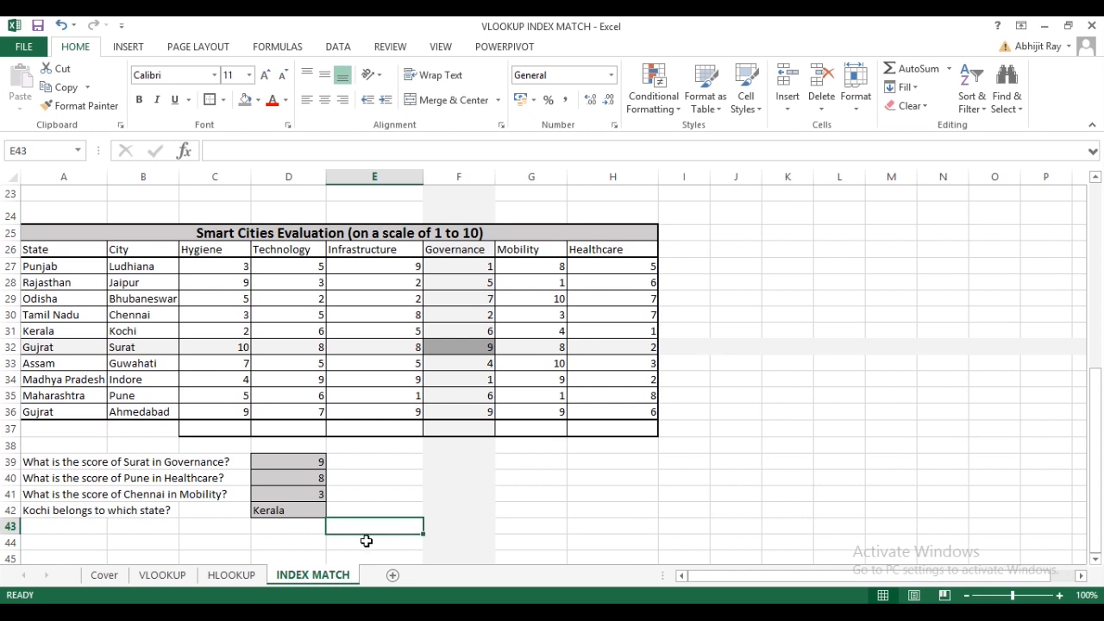
left_click(293, 514)
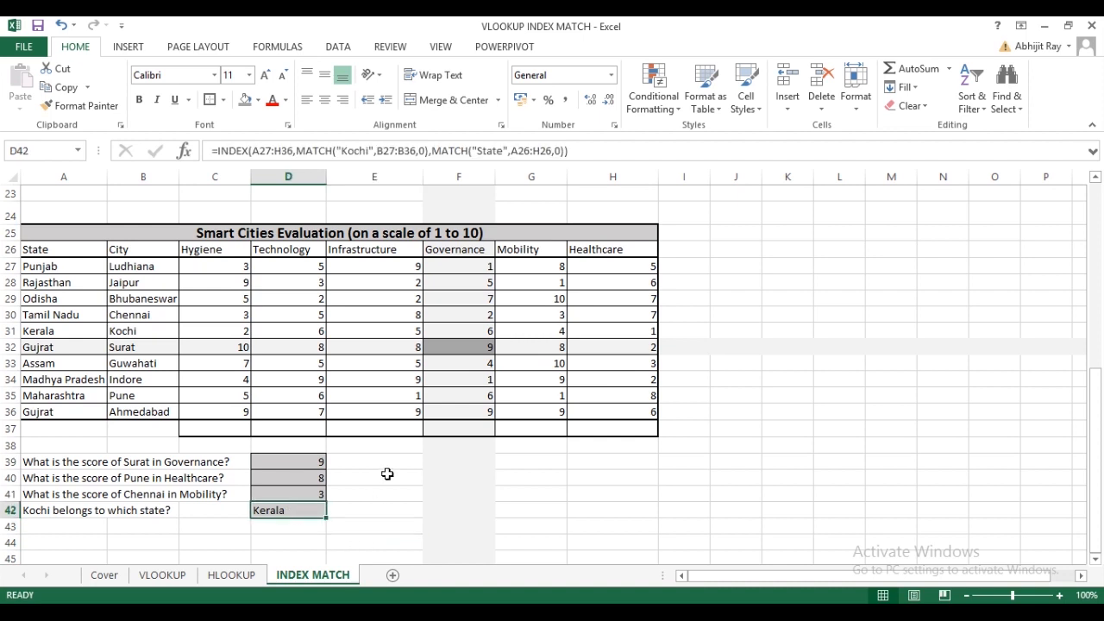
left_click(471, 482)
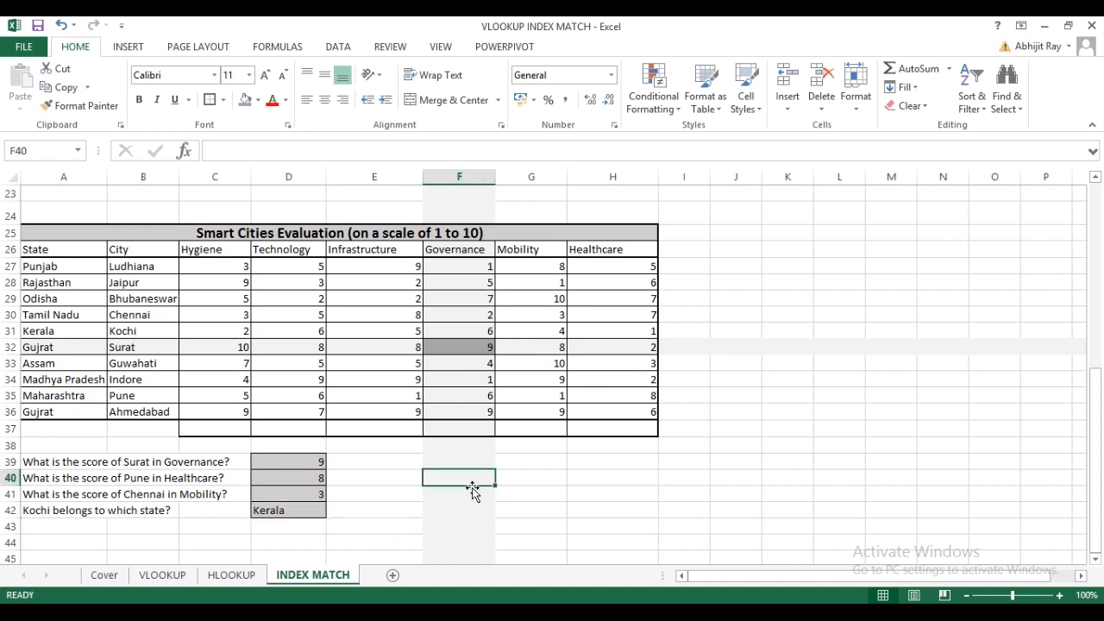
left_click(470, 490)
left_click_drag(468, 461, 458, 510)
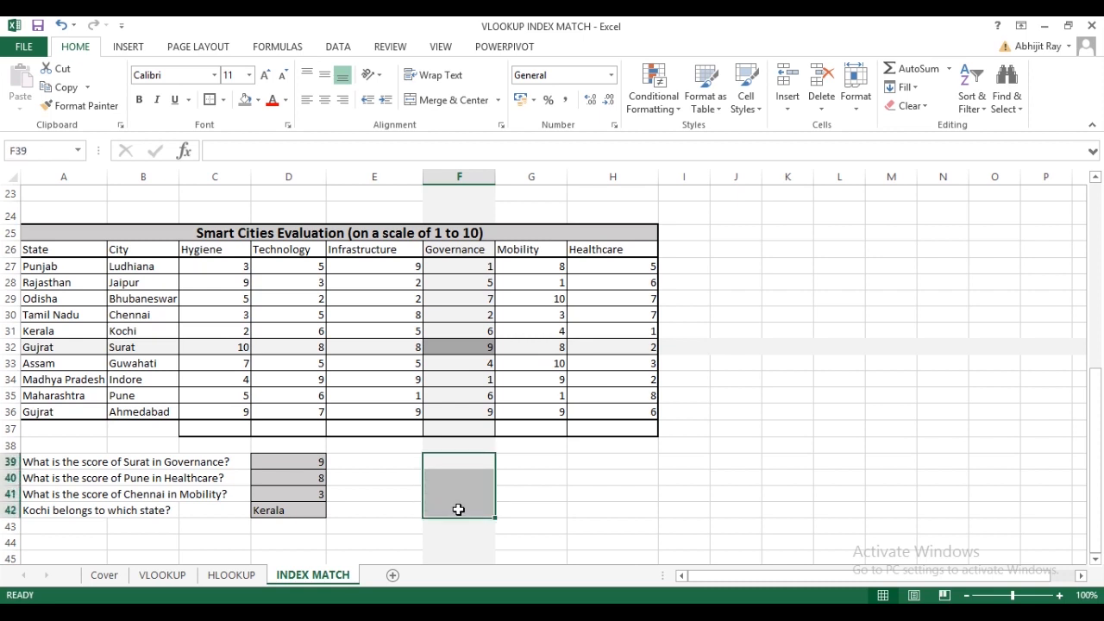